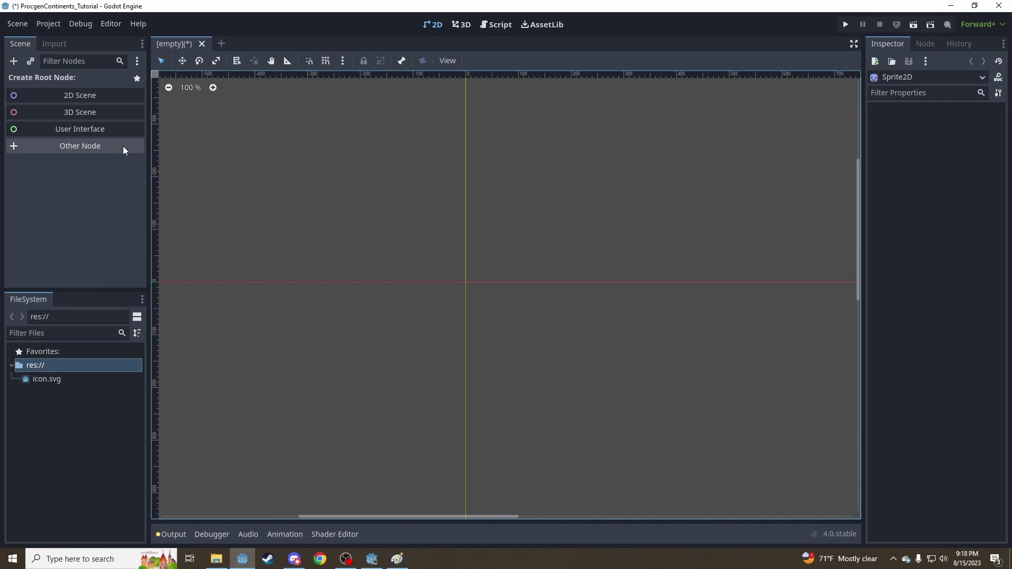
Create the scene root as a Sprite2D, found under Node2D in the Other Node list
left_click(123, 150)
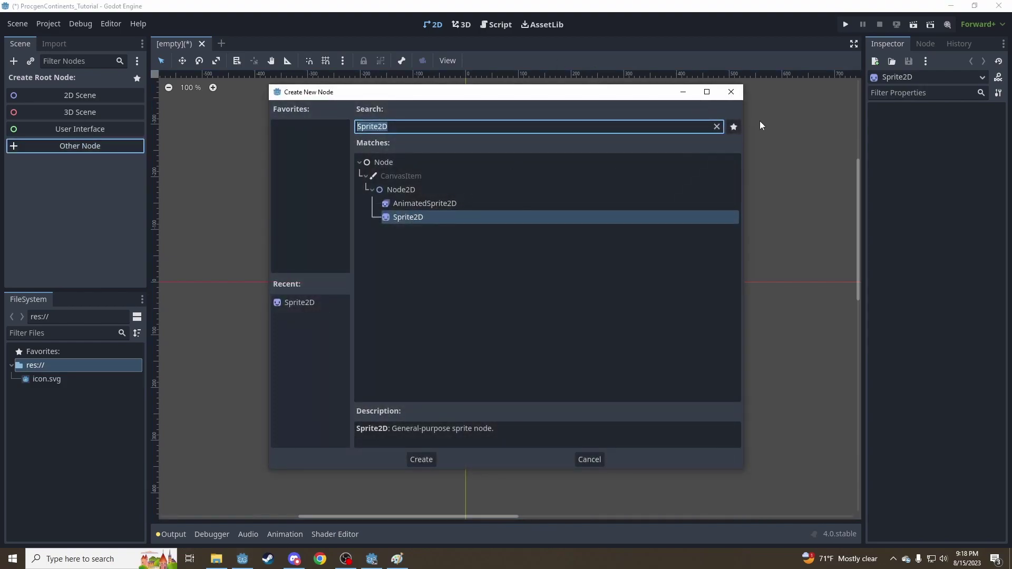
key("BackSpace")
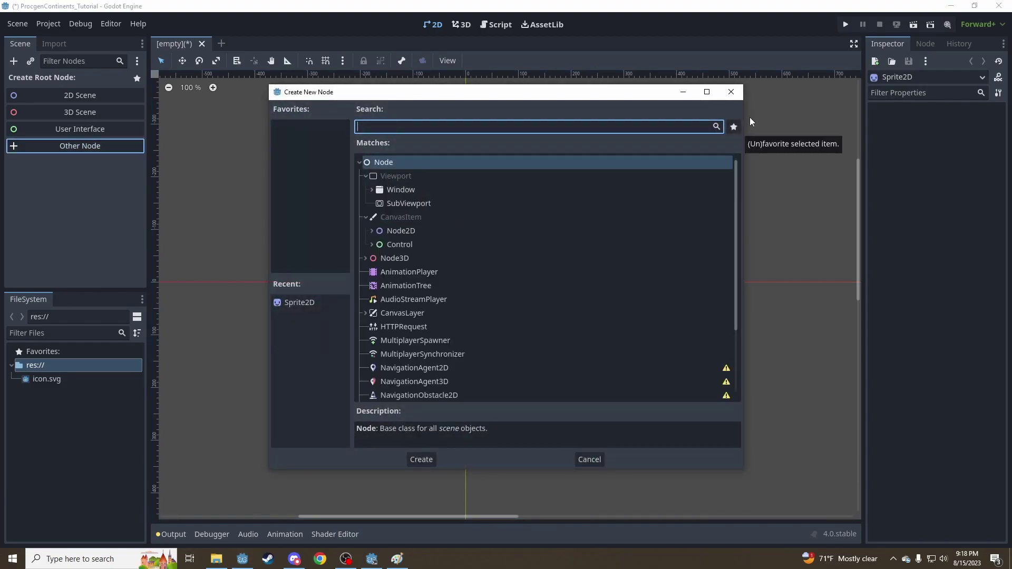
left_click(372, 232)
scroll(404, 245, "down", 5)
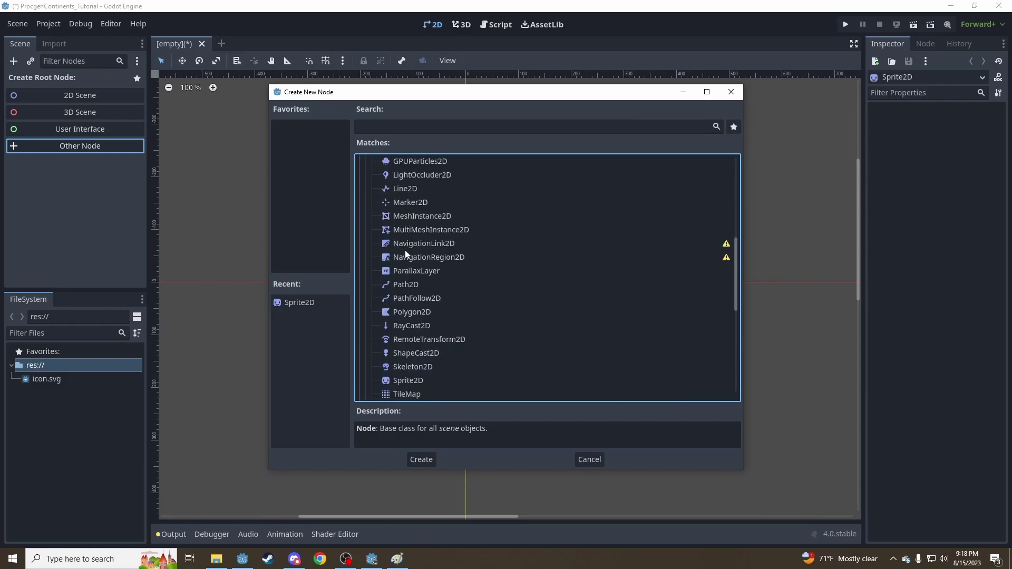
scroll(405, 254, "down", 2)
left_click(416, 350)
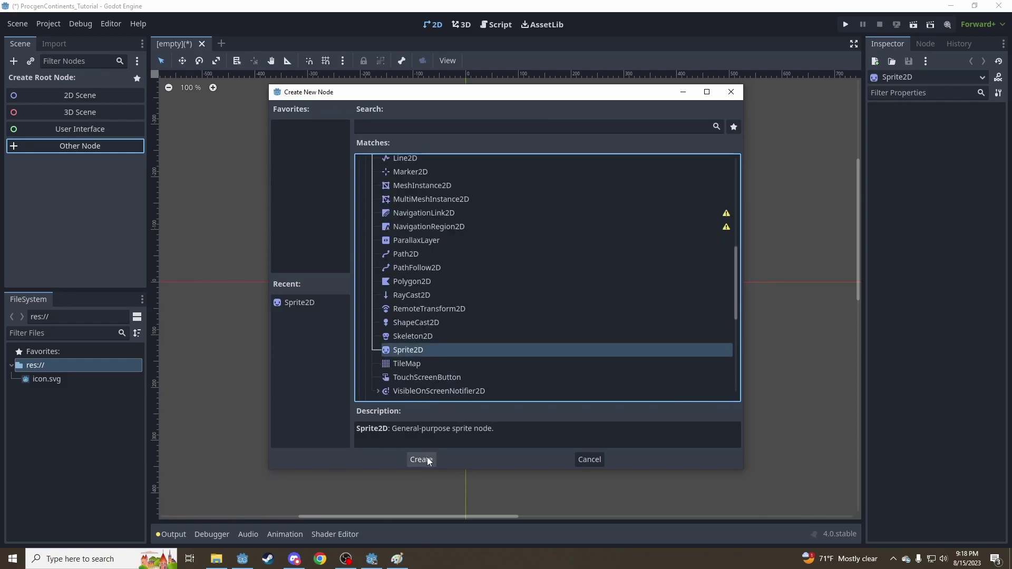
left_click(421, 460)
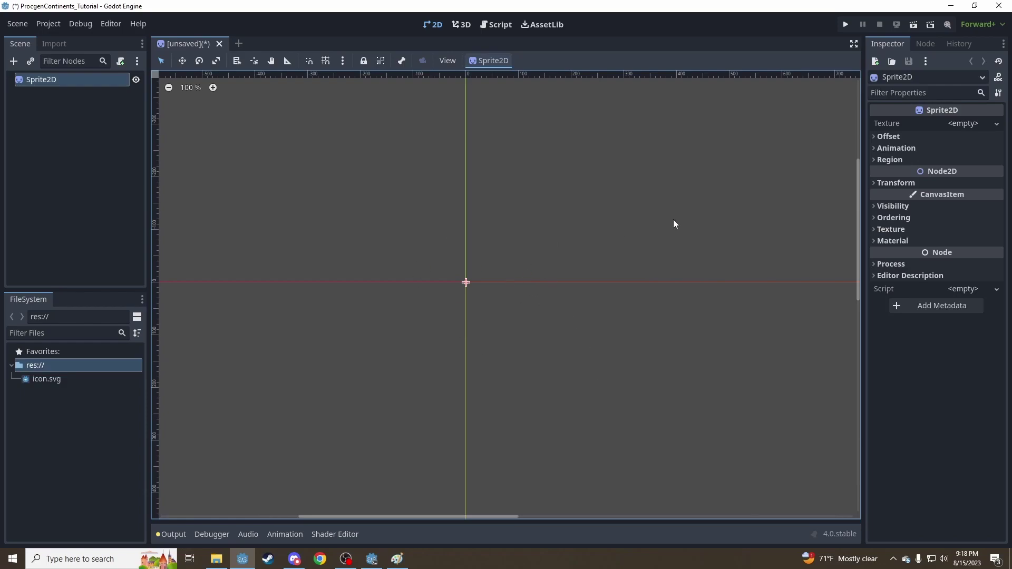
Assign a new NoiseTexture2D to the Sprite2D's Texture and expand its settings
left_click(961, 124)
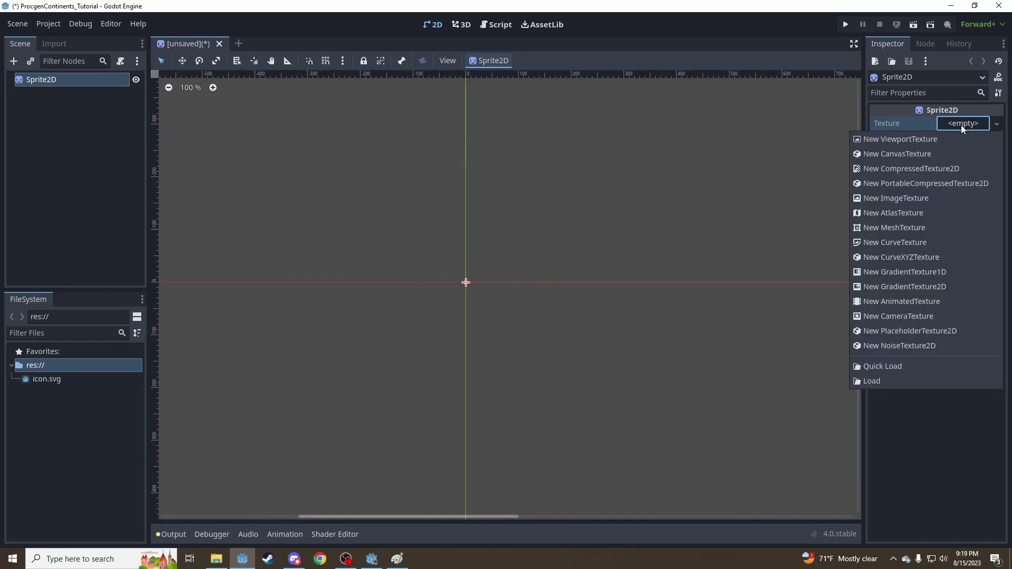
left_click(938, 347)
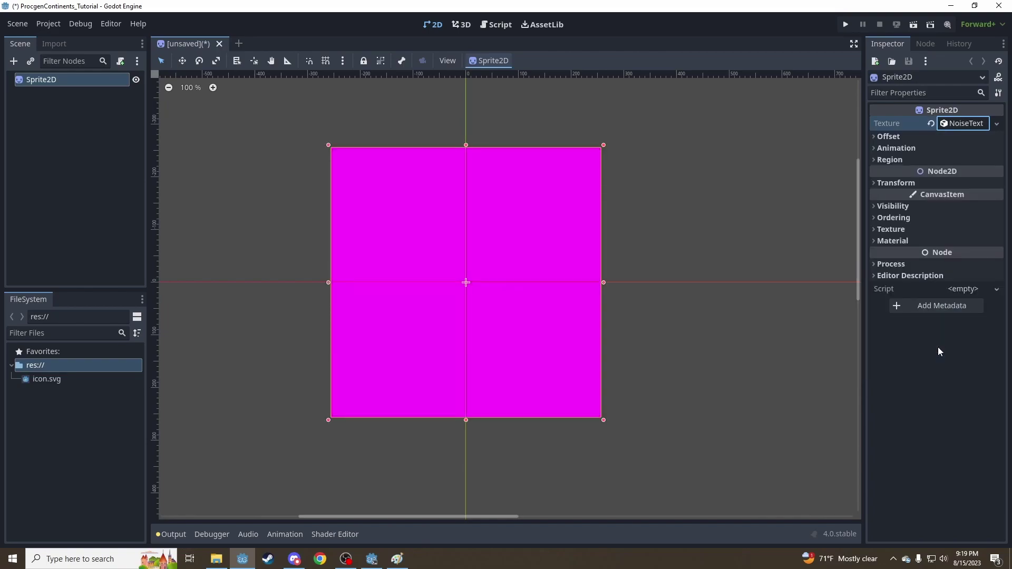
left_click(965, 126)
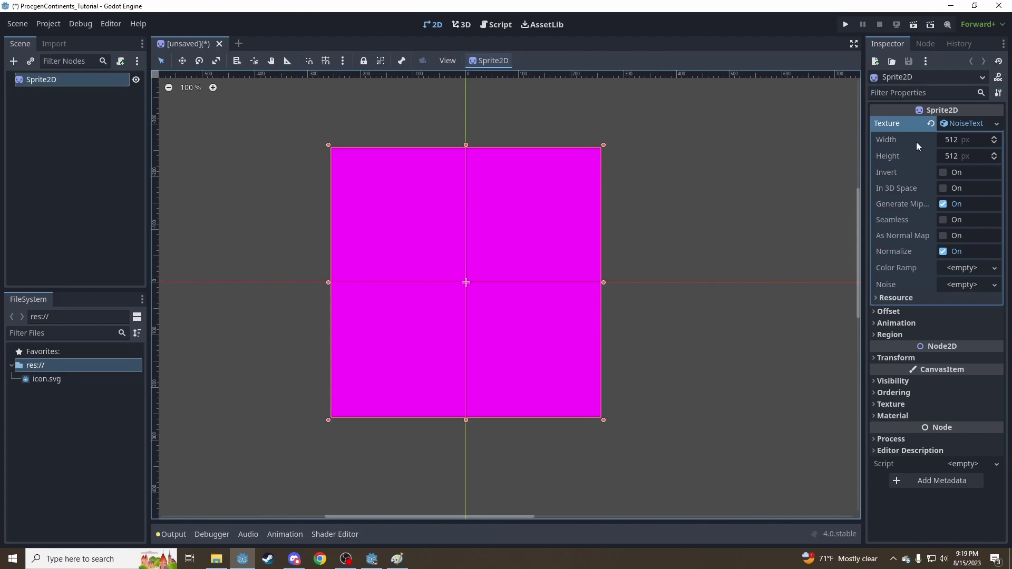
Set the noise texture width to 1024 and enable Seamless, cancelling the Save Scene As prompt
left_click(953, 141)
type("1024")
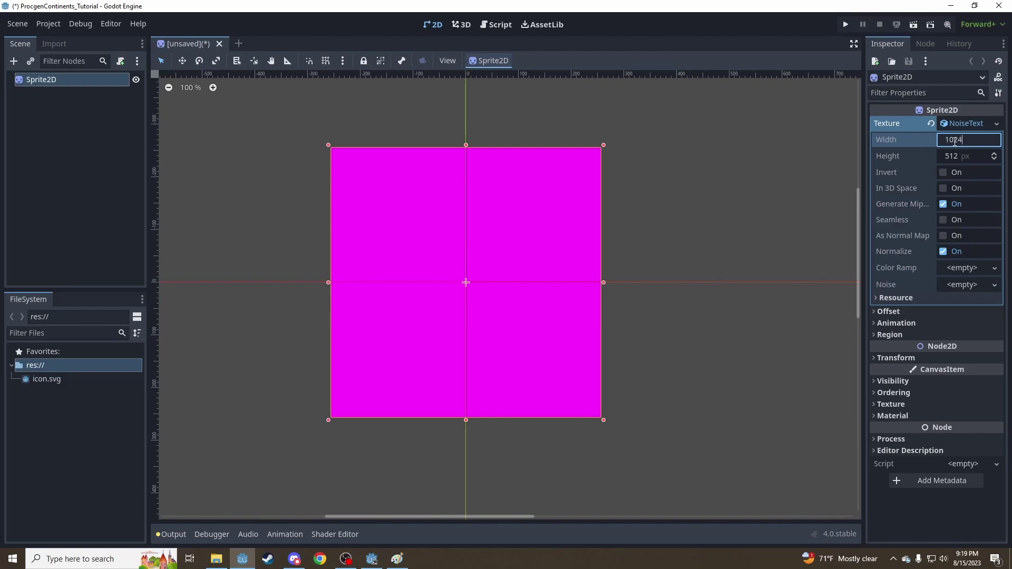
key("Return")
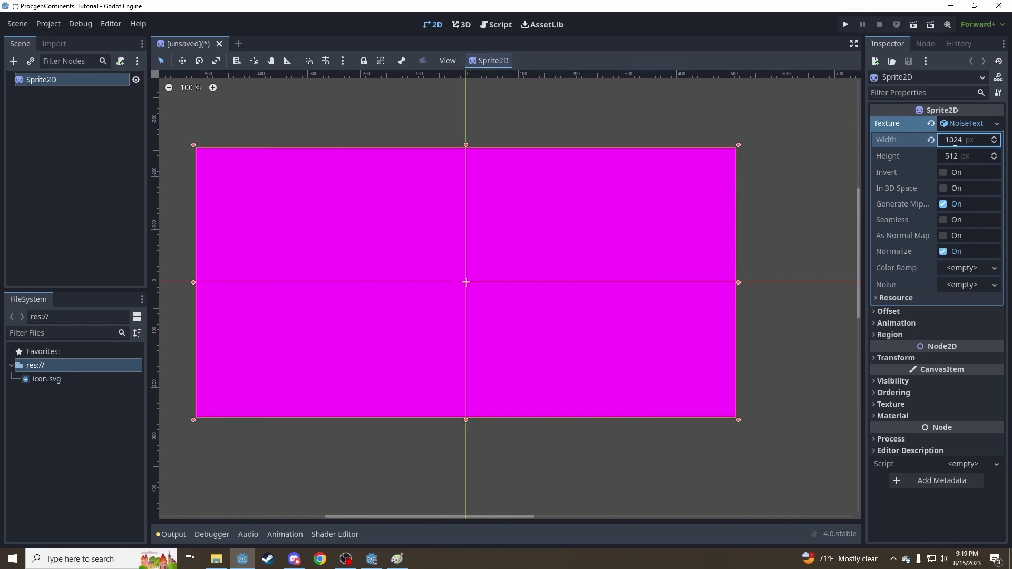
key("ctrl+s")
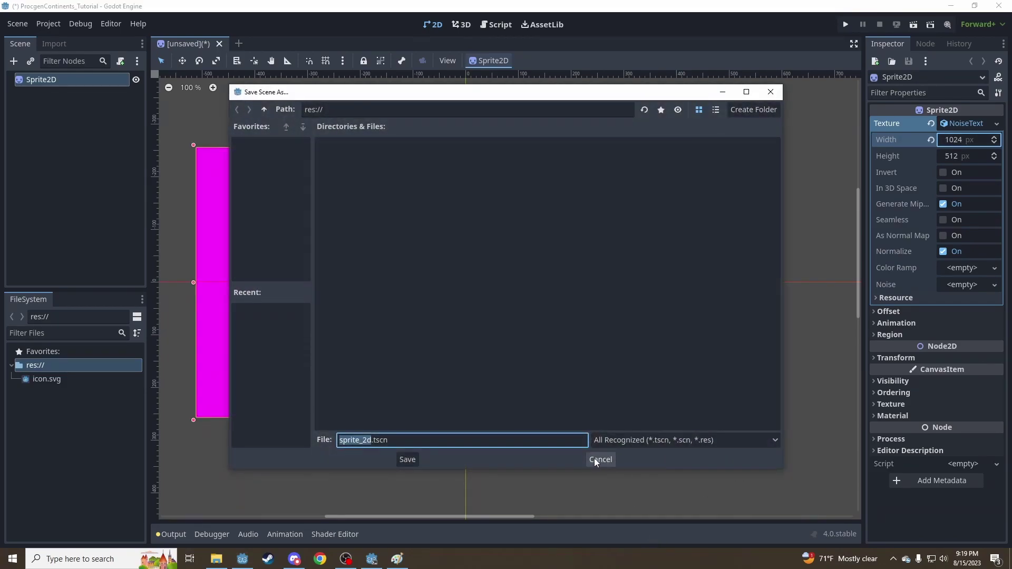
left_click(594, 460)
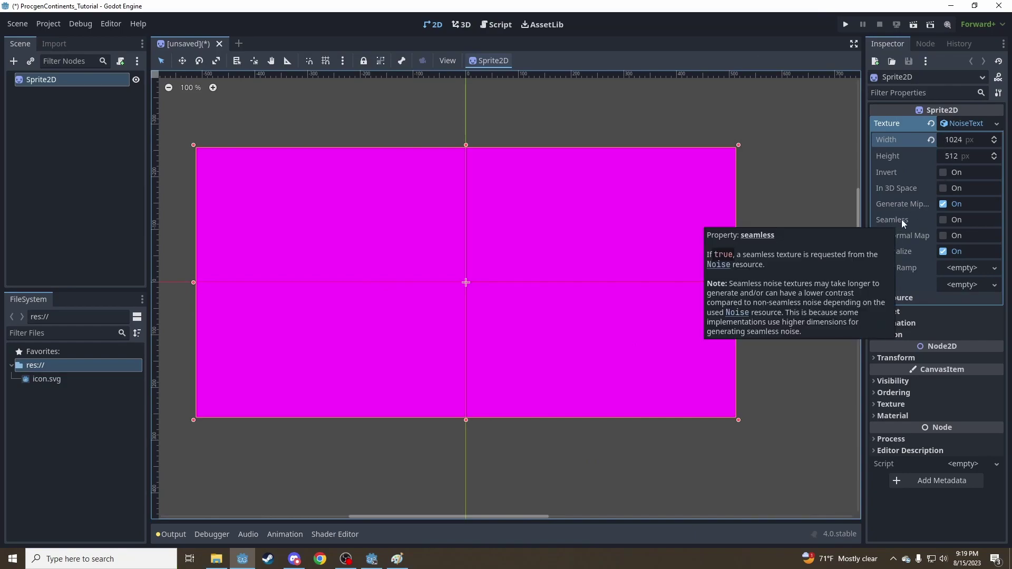
left_click(942, 221)
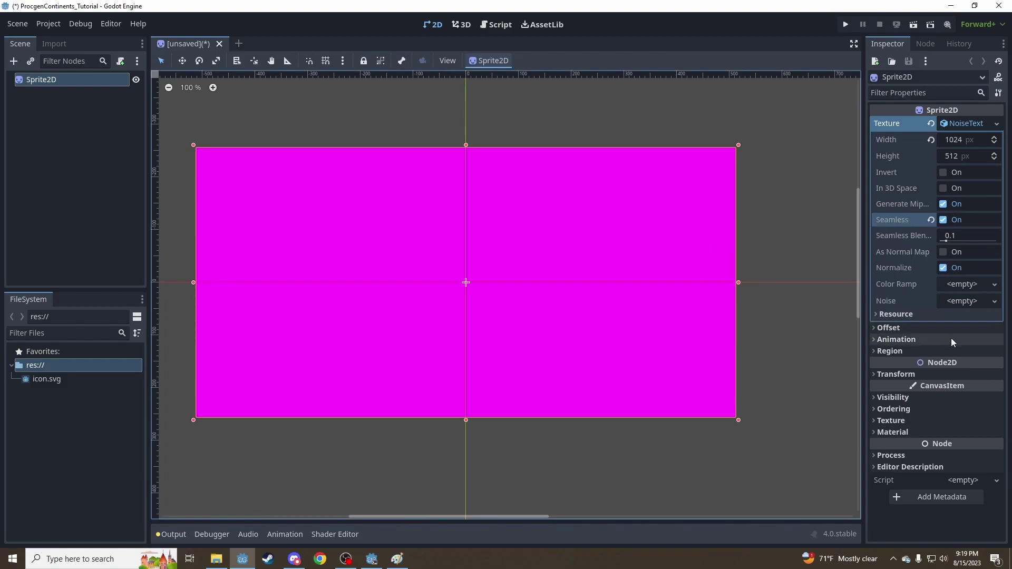
Give the noise texture a new FastNoiseLite noise, then deselect the sprite to view it
left_click(969, 299)
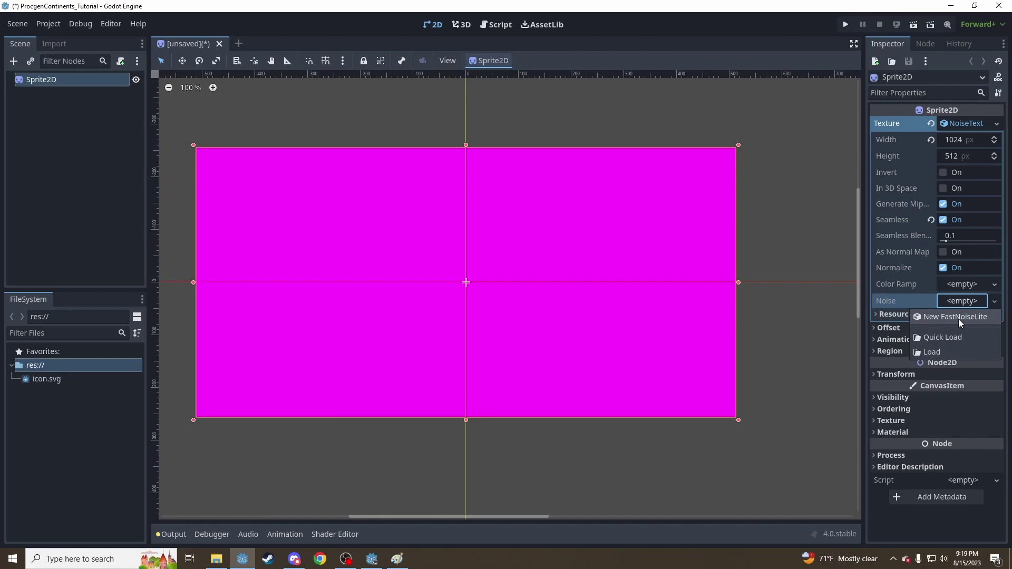
left_click(958, 319)
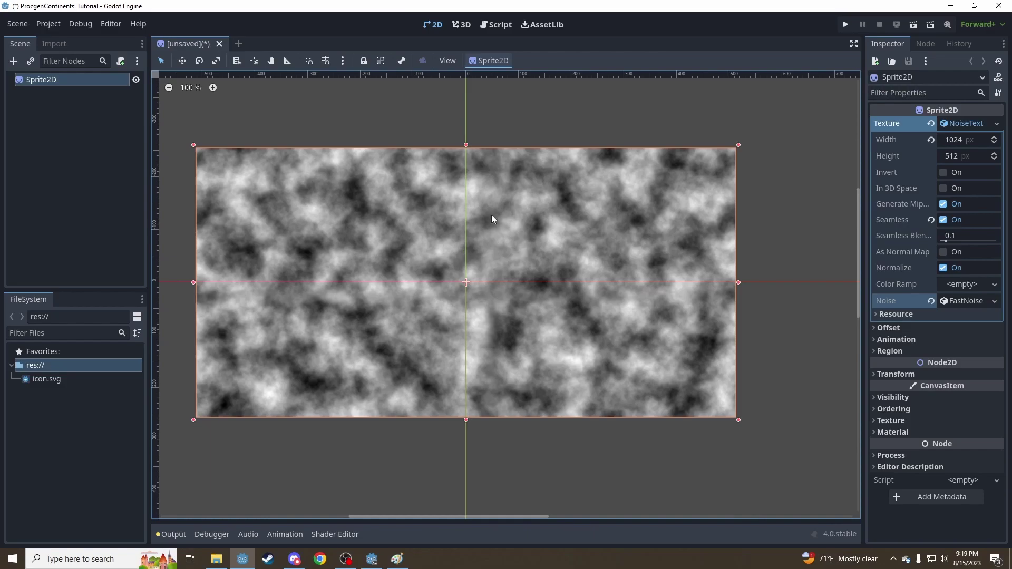
left_click(617, 117)
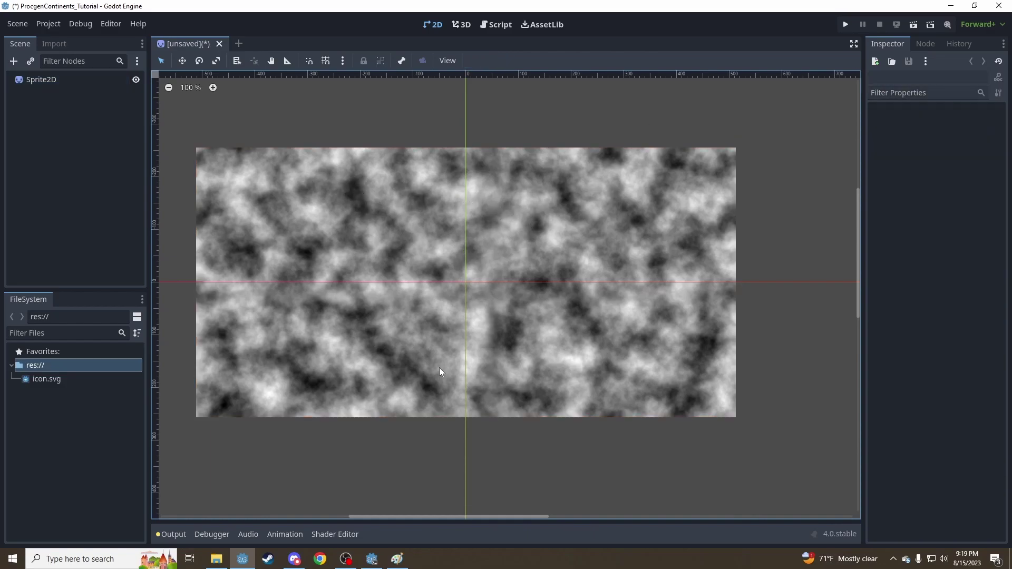
Zoom in and out on the grayscale cloud noise, then reselect the Sprite2D
scroll(514, 233, "up", 10)
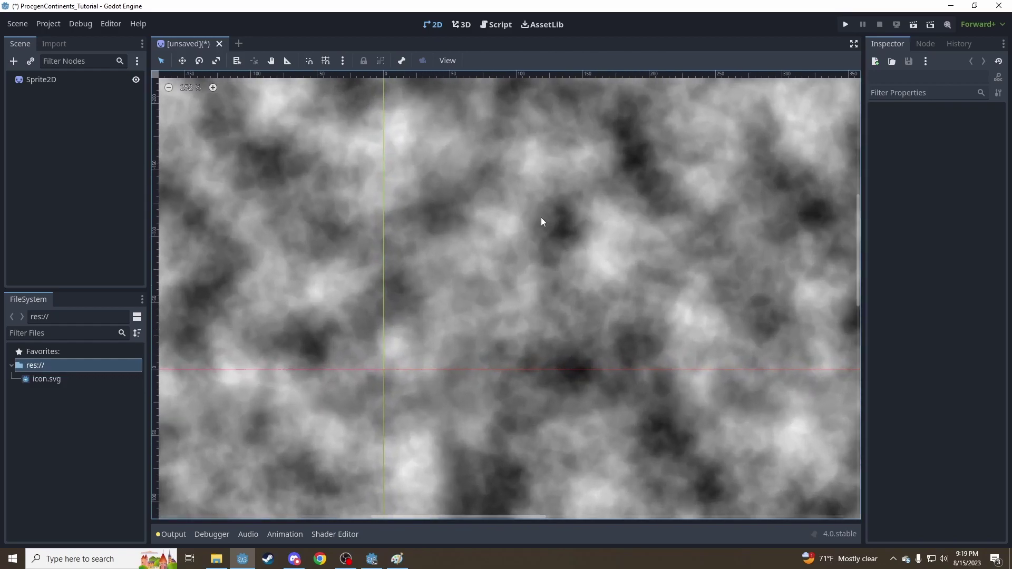
scroll(558, 254, "down", 5)
scroll(561, 227, "up", 10)
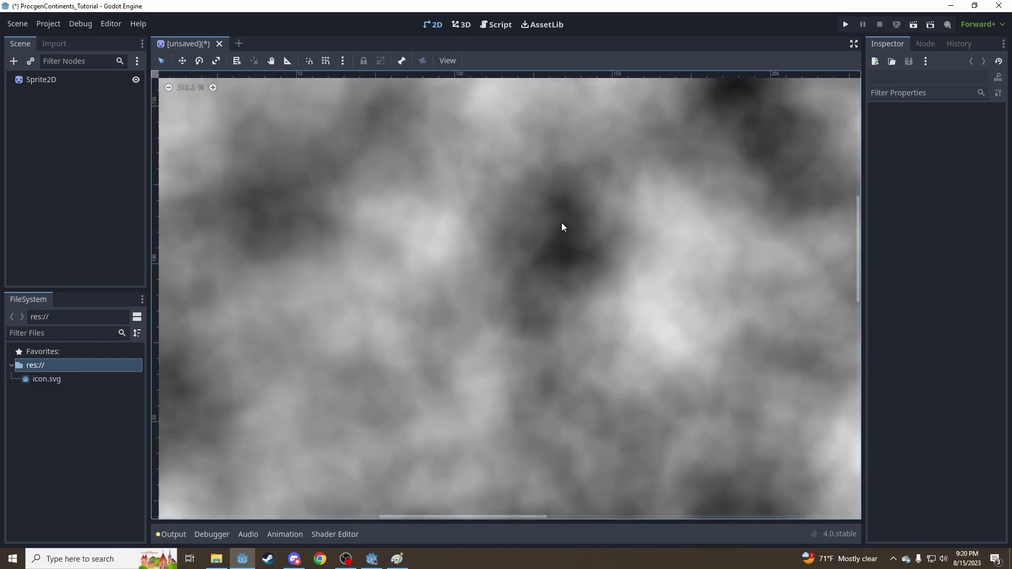
scroll(561, 223, "down", 5)
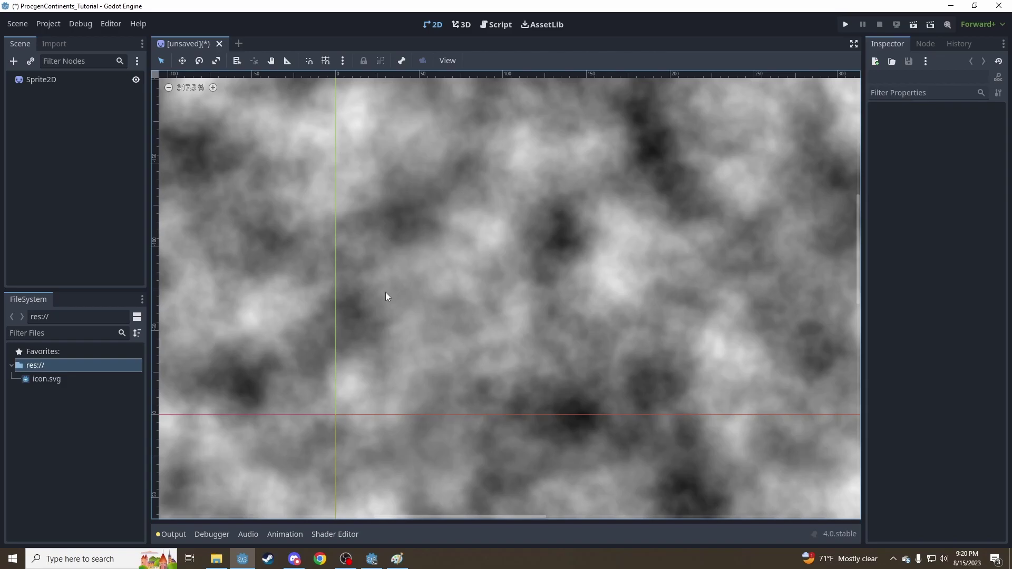
scroll(419, 273, "down", 6)
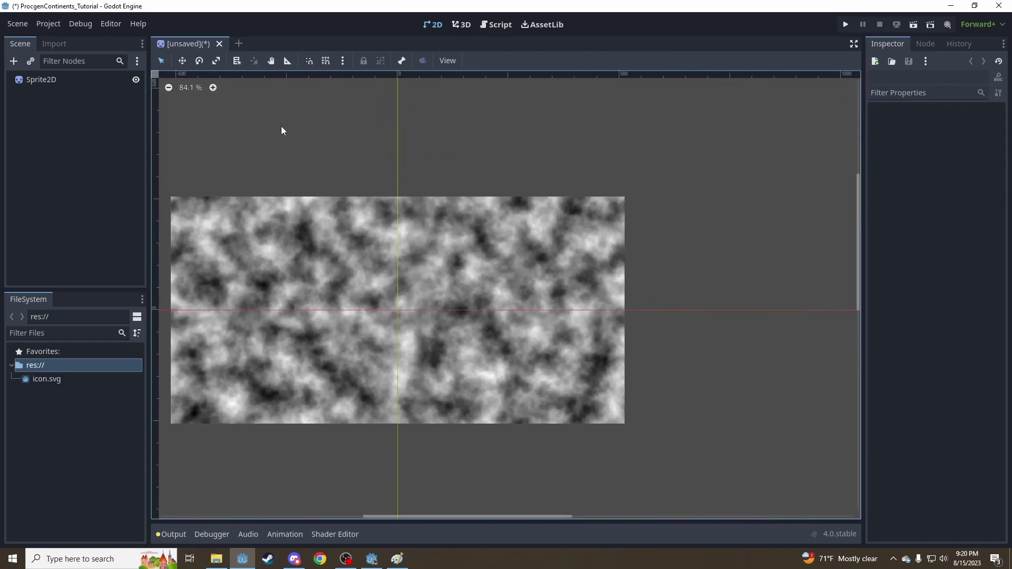
left_click(309, 244)
scroll(454, 291, "up", 1)
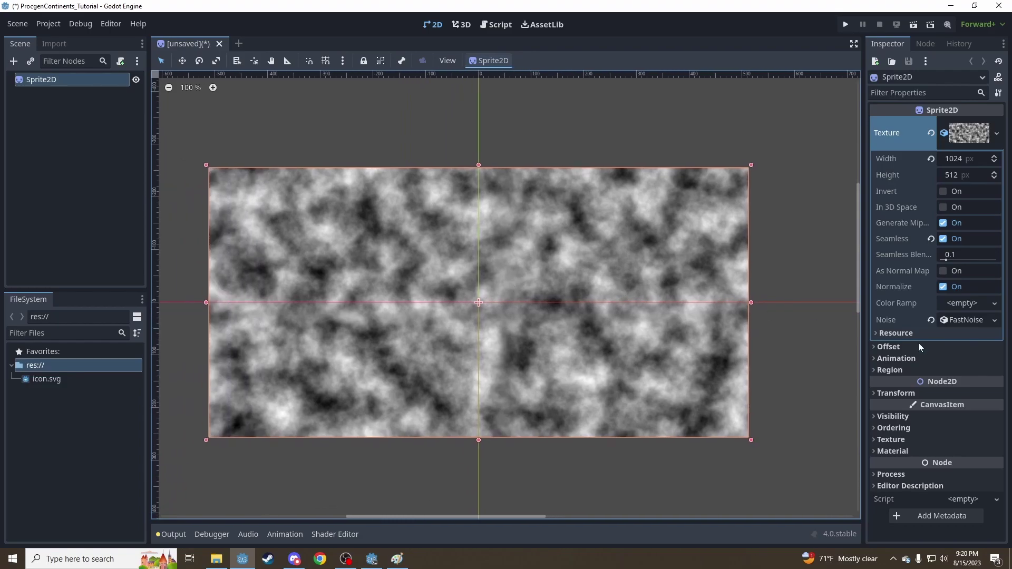
left_click(961, 320)
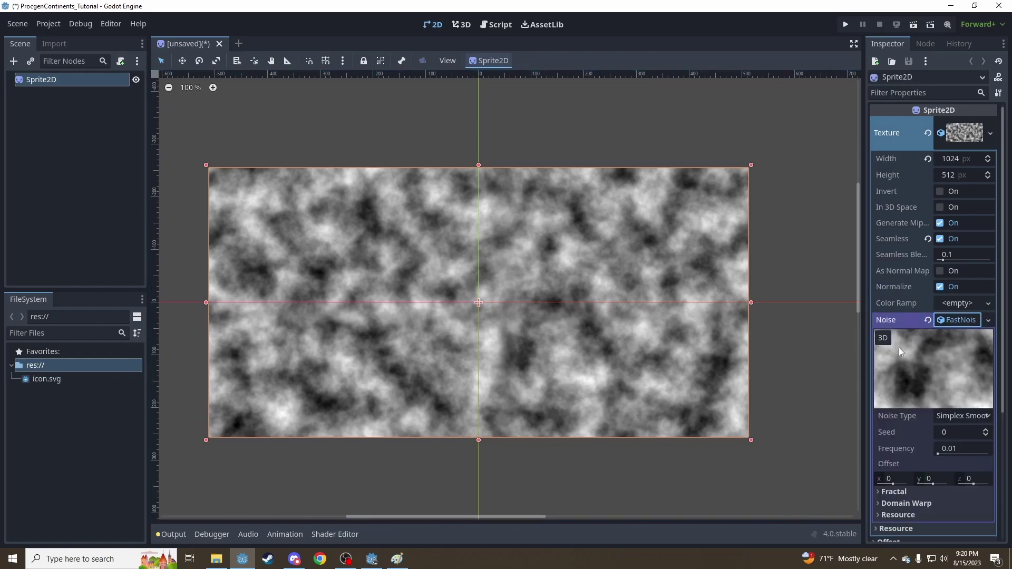
scroll(930, 335, "down", 3)
scroll(929, 194, "up", 2)
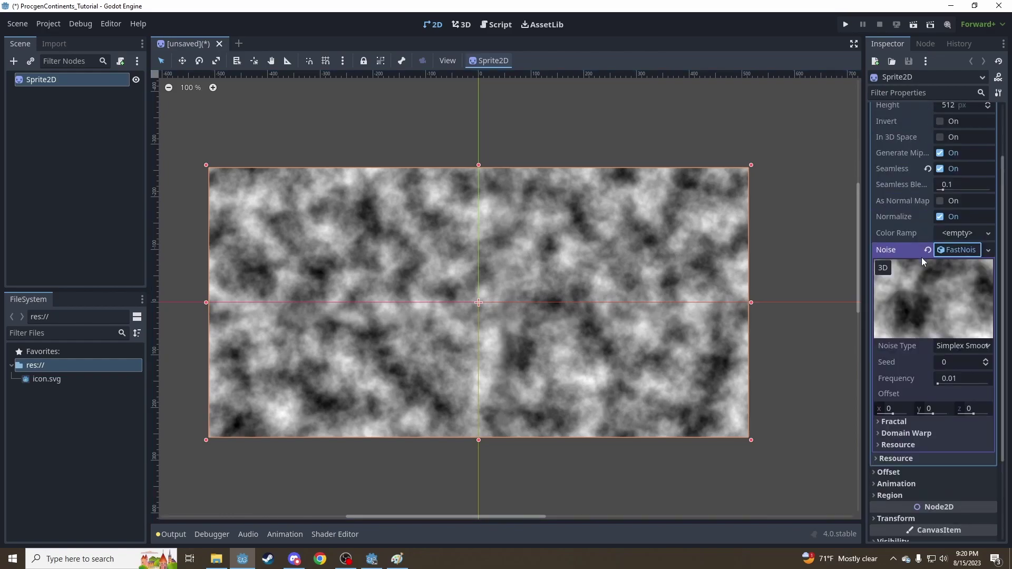
scroll(922, 283, "down", 1)
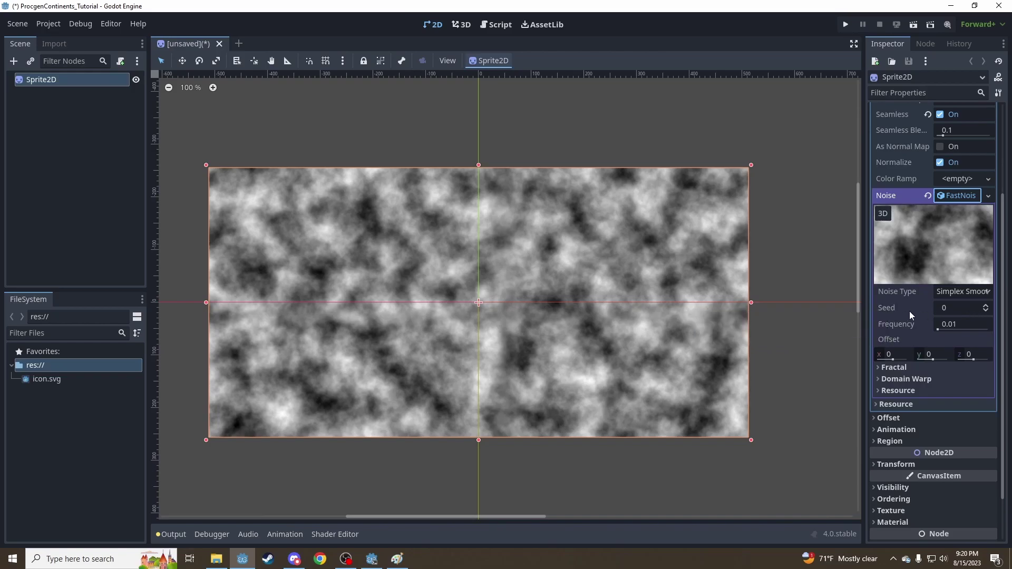
left_click(984, 306)
left_click(984, 306)
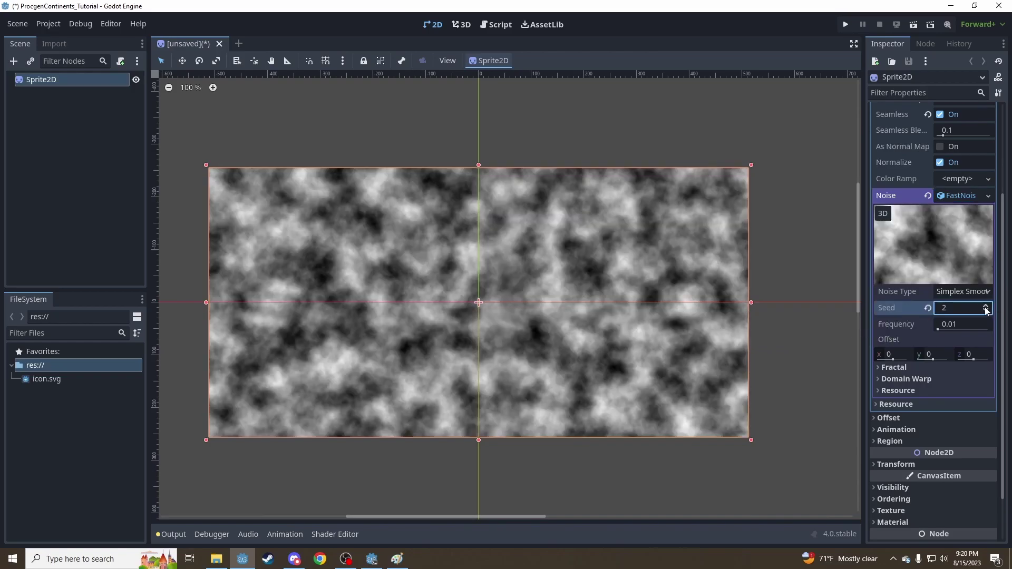
left_click(985, 306)
left_click(985, 307)
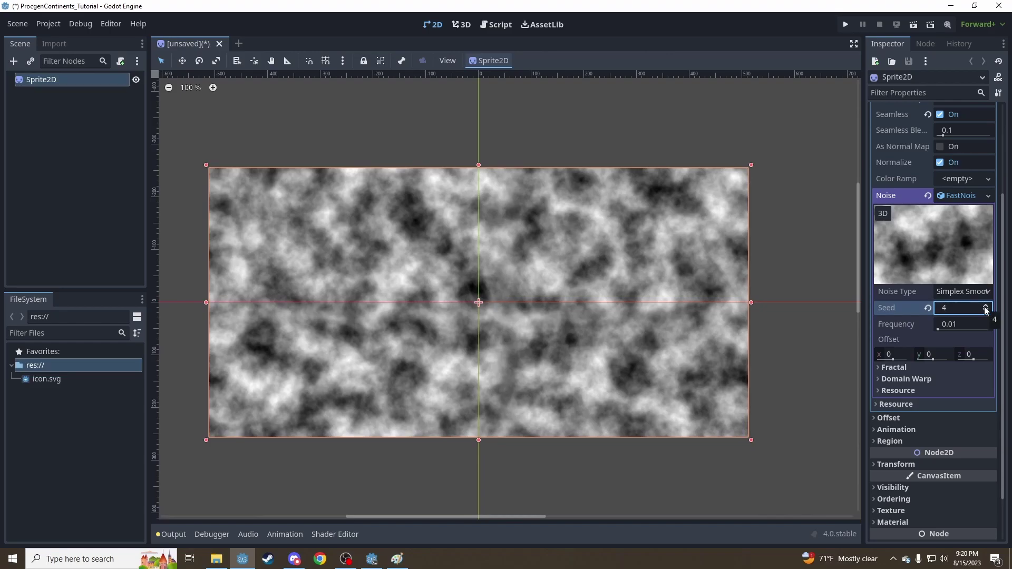
left_click(985, 308)
left_click(985, 307)
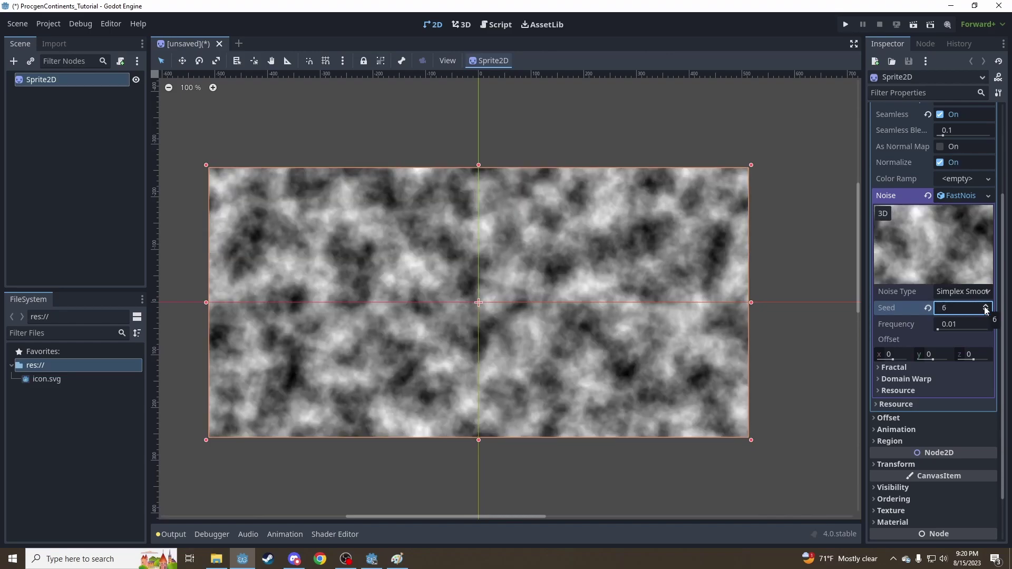
left_click(985, 308)
left_click(985, 307)
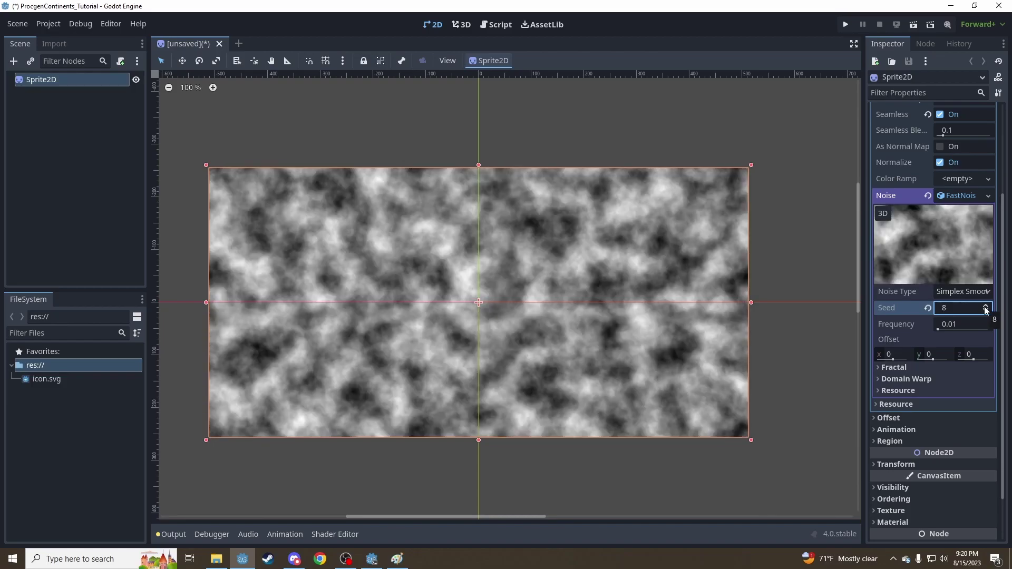
left_click(928, 308)
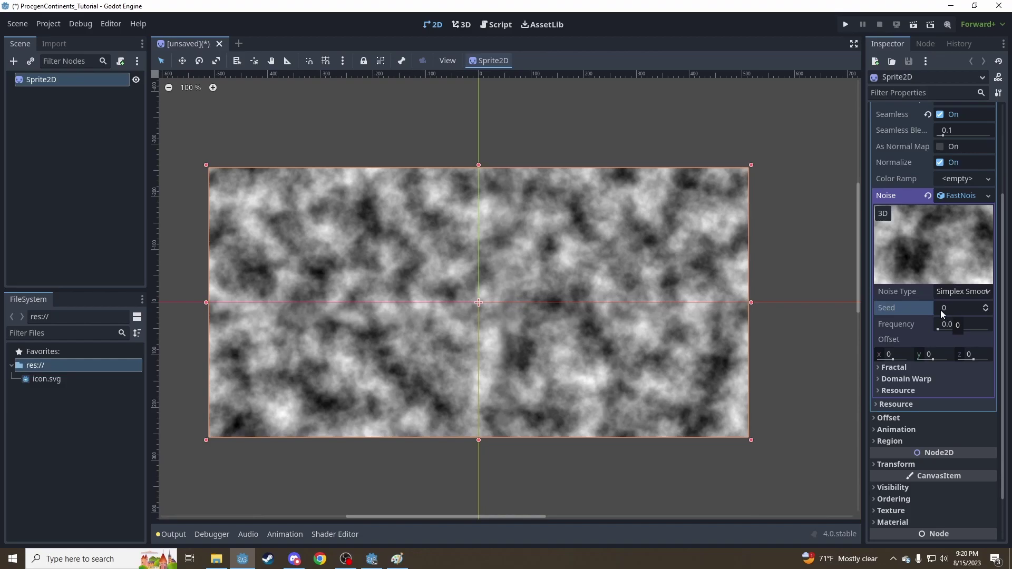
mouse_move(901, 328)
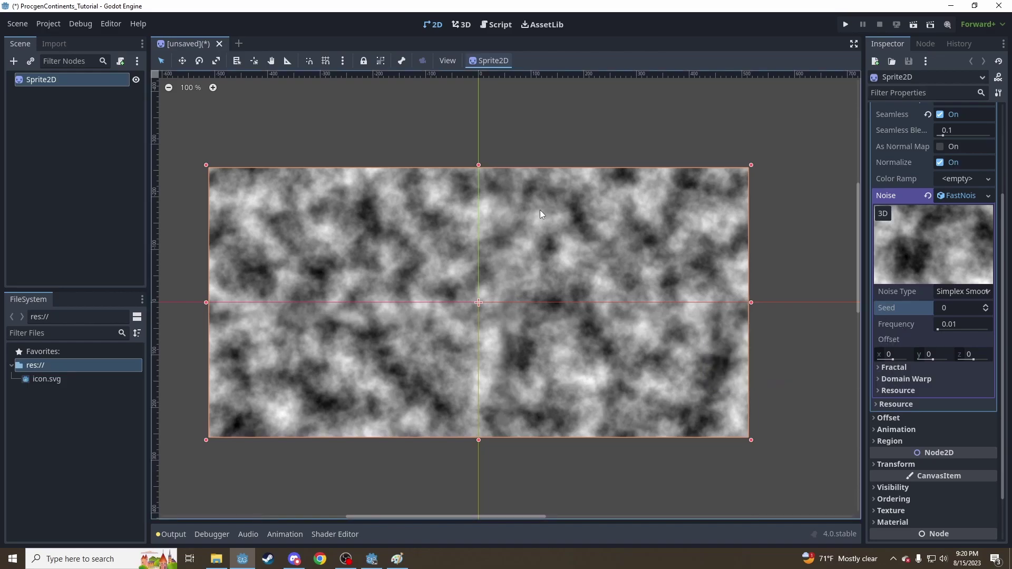
scroll(573, 244, "up", 5)
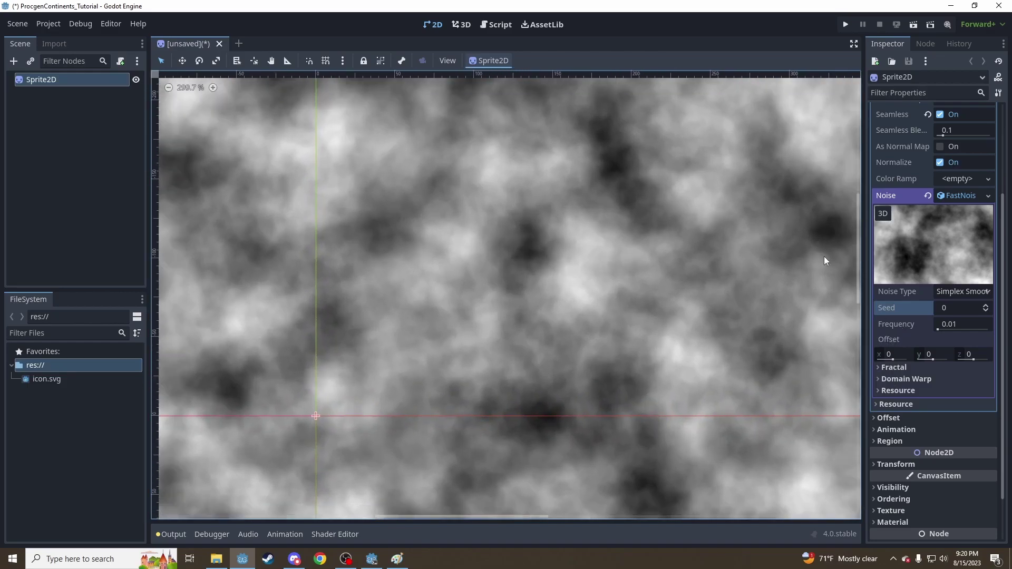
scroll(551, 285, "down", 4)
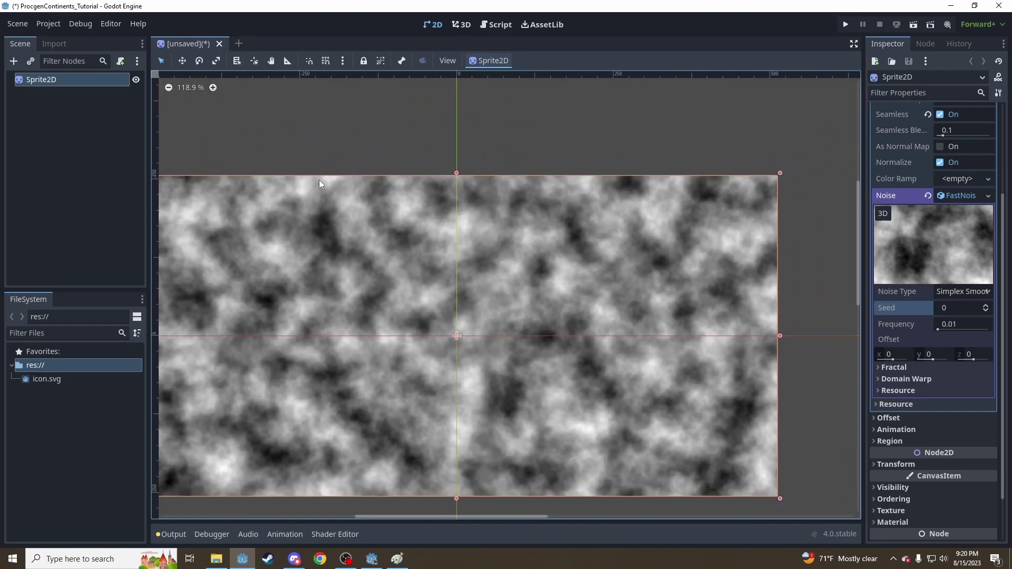
left_click(190, 88)
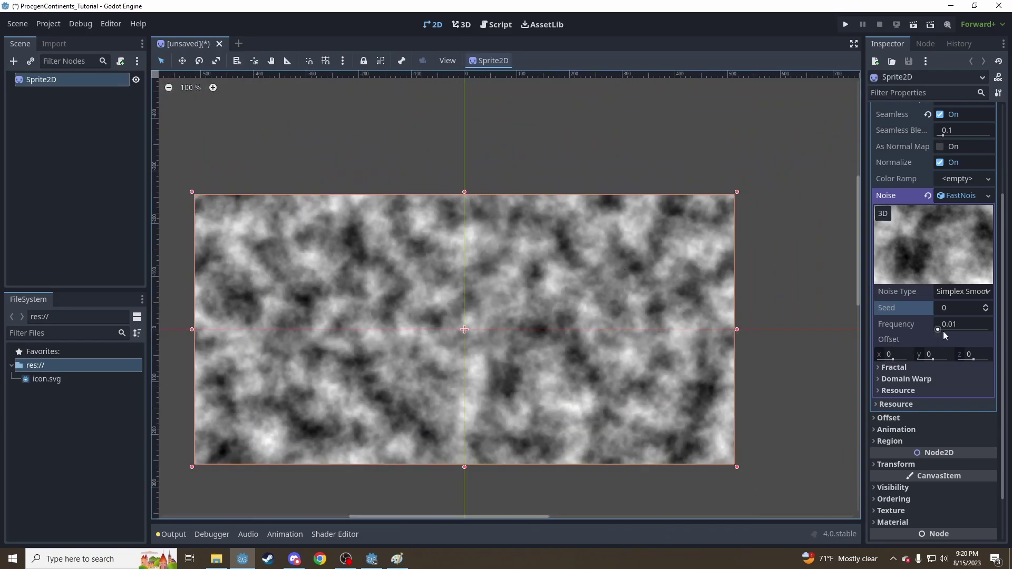
left_click_drag(938, 331, 988, 330)
scroll(535, 279, "up", 14)
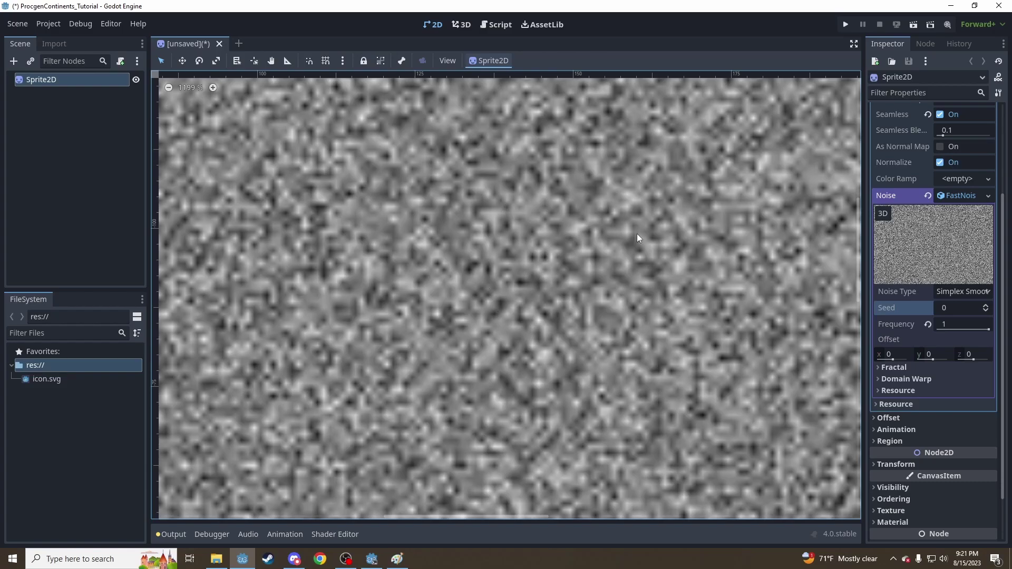
scroll(572, 239, "down", 18)
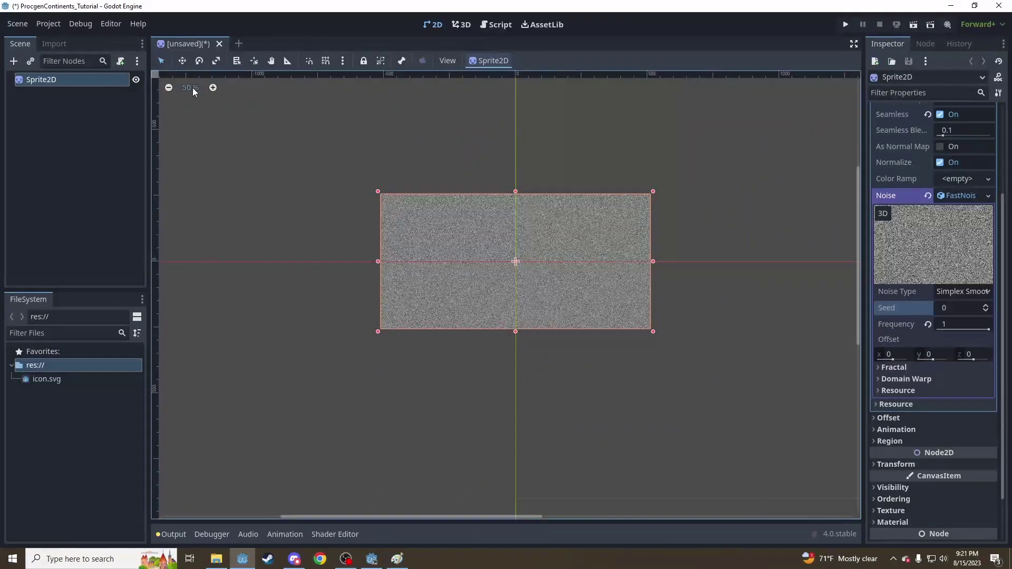
left_click(193, 89)
left_click_drag(984, 331, 888, 331)
scroll(579, 161, "up", 8)
scroll(603, 205, "down", 6)
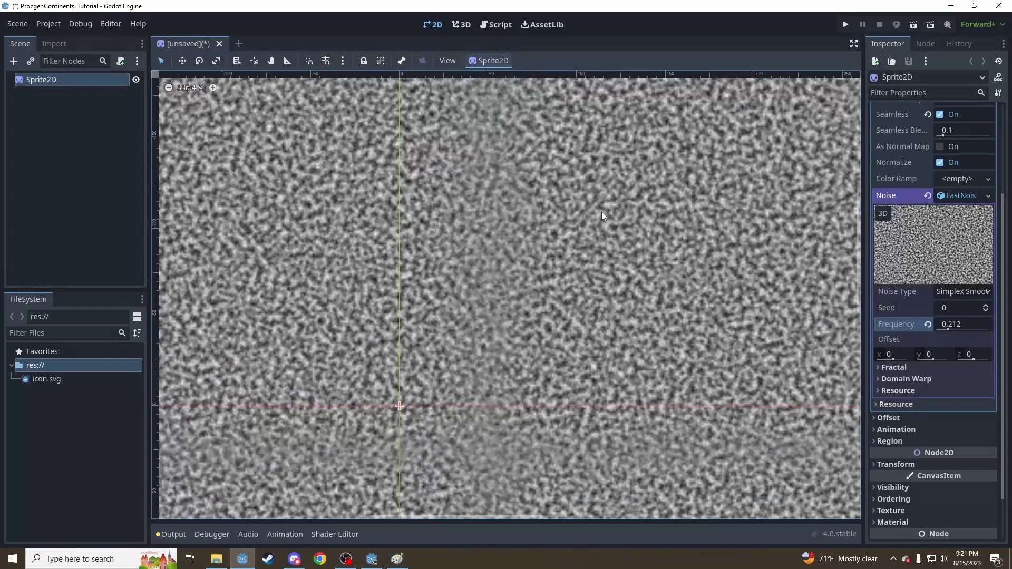
left_click(192, 87)
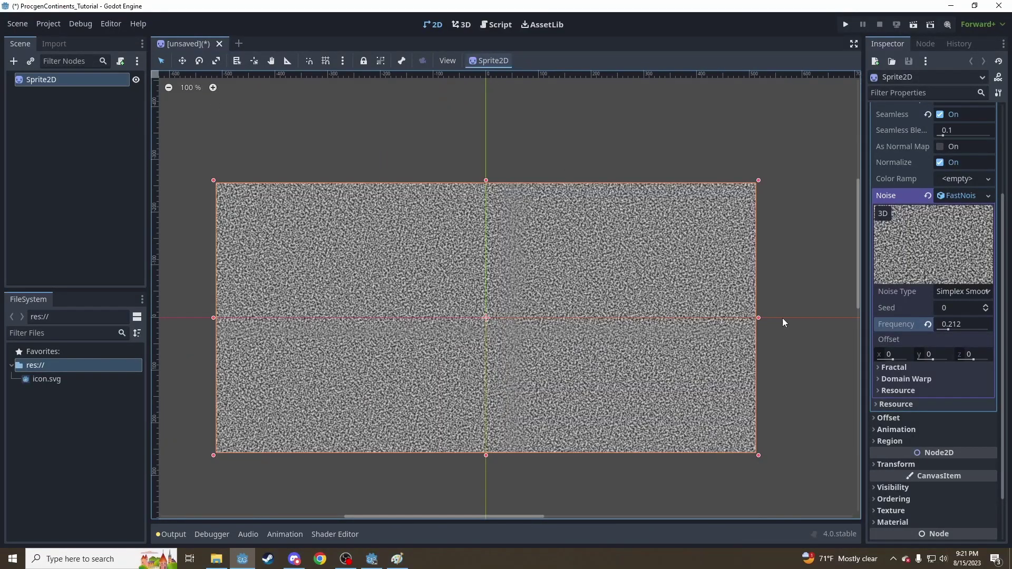
left_click(948, 324)
type("0.111")
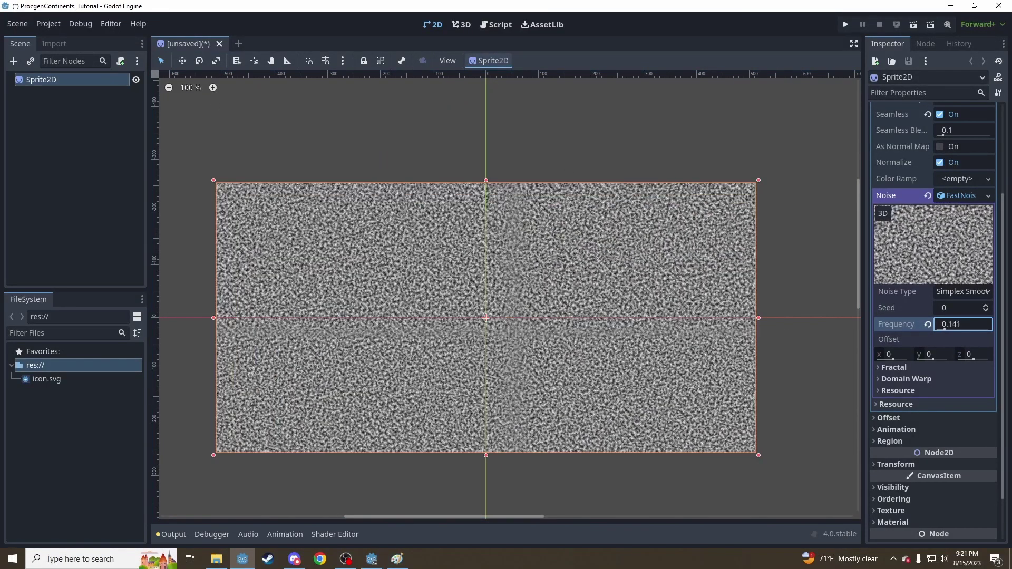
left_click_drag(948, 325, 909, 324)
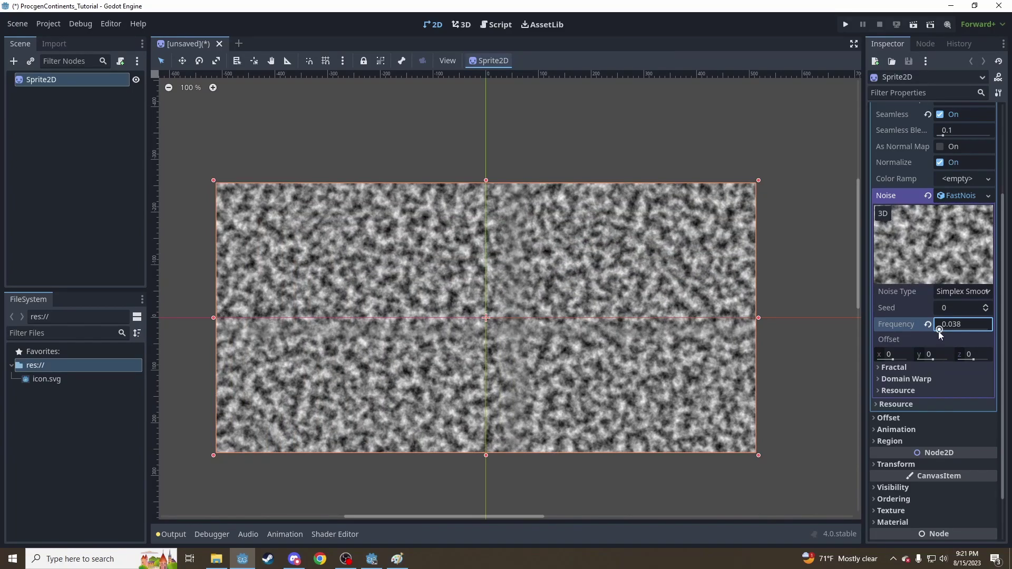
left_click_drag(940, 328, 920, 328)
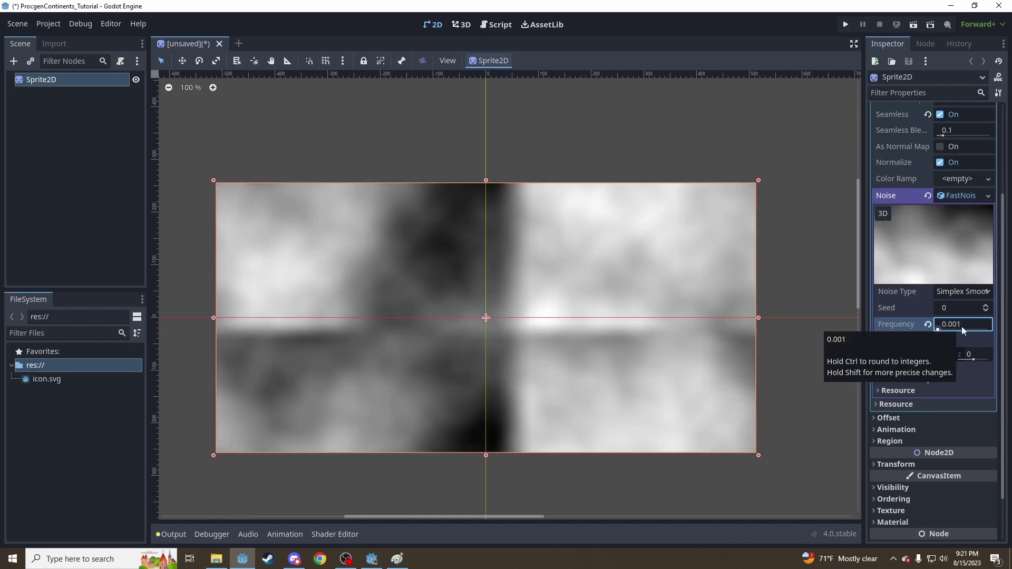
left_click_drag(961, 327, 926, 326)
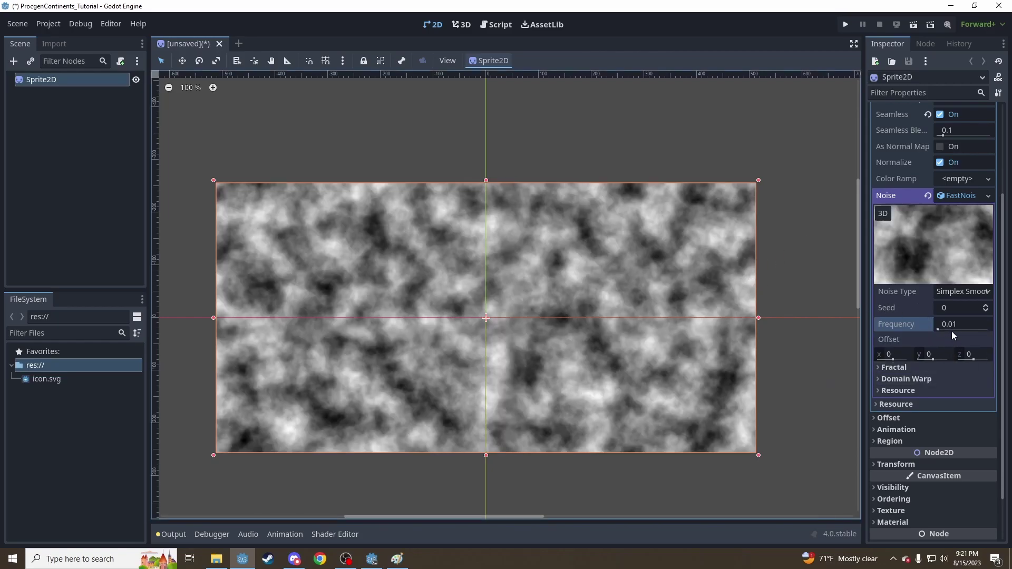
scroll(907, 283, "up", 4)
mouse_move(895, 224)
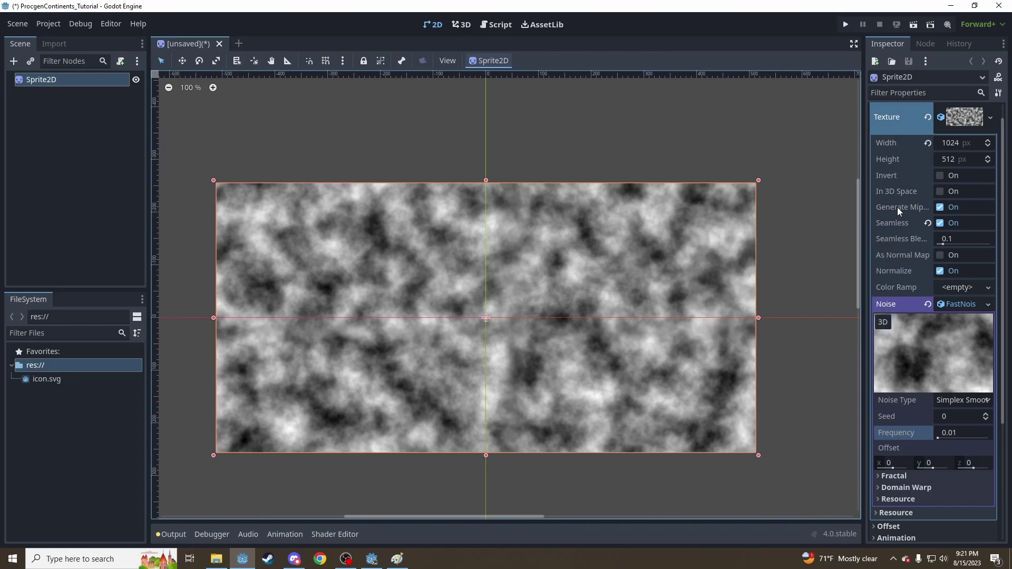
Scroll the Inspector down and expand the FastNoiseLite Fractal section
mouse_move(902, 223)
scroll(907, 242, "down", 5)
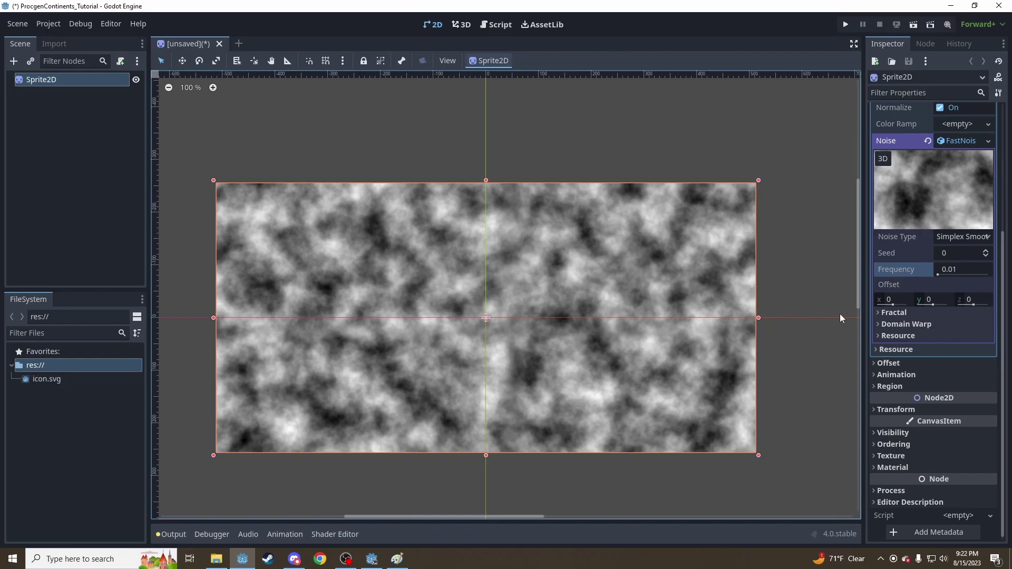
left_click(906, 313)
scroll(911, 315, "down", 2)
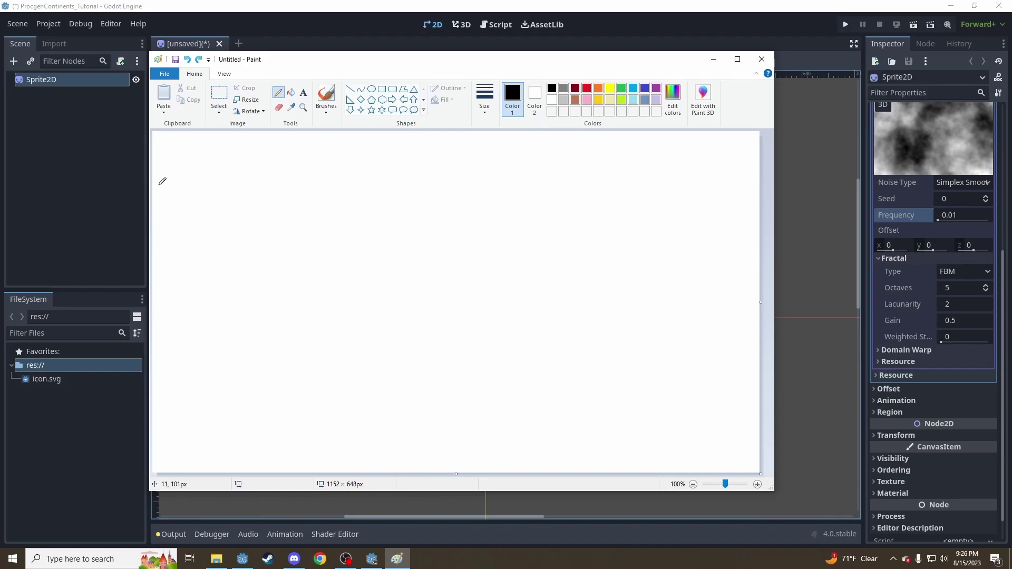
Draw a three-bump hilly wave line across the top, undoing the trial brackets and F labels
mouse_move(156, 206)
left_mouse_down()
mouse_move(191, 182)
mouse_move(241, 224)
mouse_move(267, 193)
mouse_move(277, 151)
mouse_move(305, 134)
mouse_move(328, 216)
mouse_move(356, 204)
mouse_move(368, 170)
mouse_move(398, 174)
mouse_move(420, 196)
mouse_move(481, 212)
left_mouse_up()
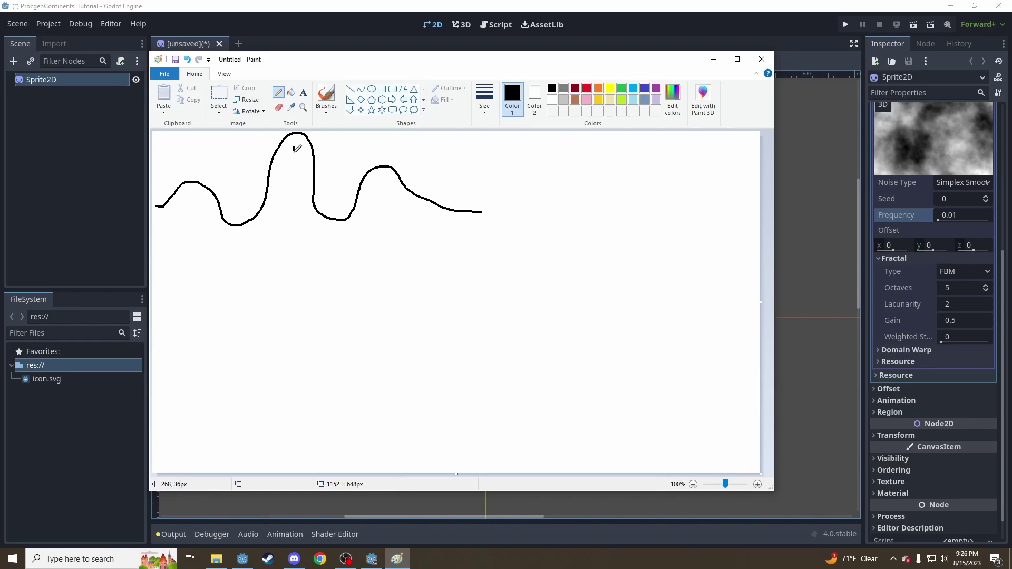
mouse_move(293, 148)
left_mouse_down()
mouse_move(380, 152)
mouse_move(338, 154)
mouse_move(347, 145)
left_mouse_up()
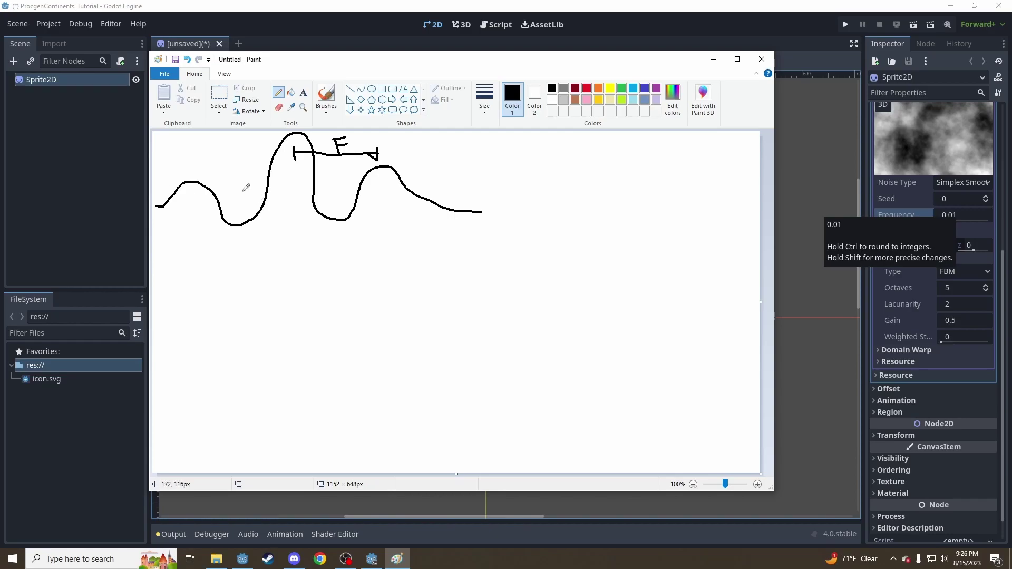
mouse_move(241, 184)
left_mouse_down()
mouse_move(241, 198)
mouse_move(333, 199)
left_mouse_up()
left_click_drag(284, 178, 290, 179)
mouse_move(287, 179)
left_mouse_down()
mouse_move(288, 188)
mouse_move(295, 182)
left_mouse_up()
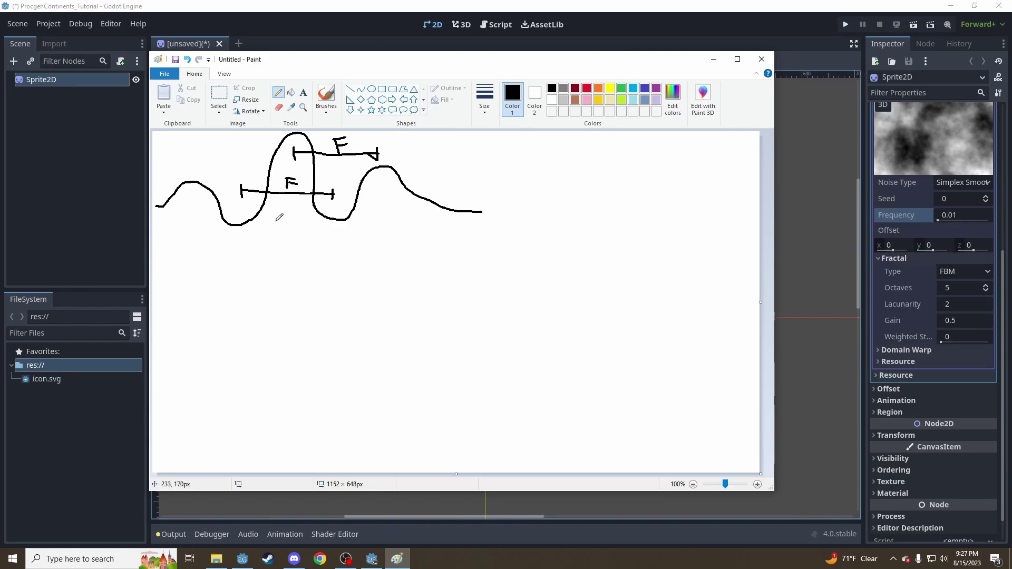
key("ctrl+z")
key("ctrl+z")
key("ctrl+z")
key("ctrl+z")
key("ctrl+z")
key("ctrl+z")
key("ctrl+z")
key("ctrl+z")
key("ctrl+z")
key("ctrl+z")
key("ctrl+z")
key("ctrl+z")
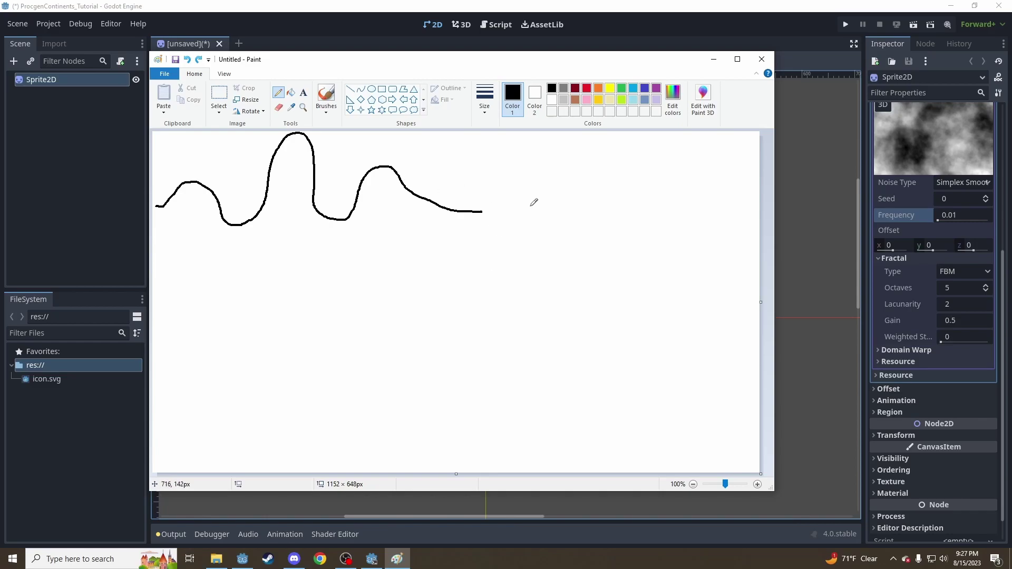
Draw a smaller choppy wave to the right, with width brackets, a plus sign and an arrow
mouse_move(530, 206)
left_mouse_down()
mouse_move(555, 206)
mouse_move(578, 190)
mouse_move(614, 213)
mouse_move(629, 185)
mouse_move(638, 211)
mouse_move(676, 225)
mouse_move(697, 185)
mouse_move(741, 214)
left_mouse_up()
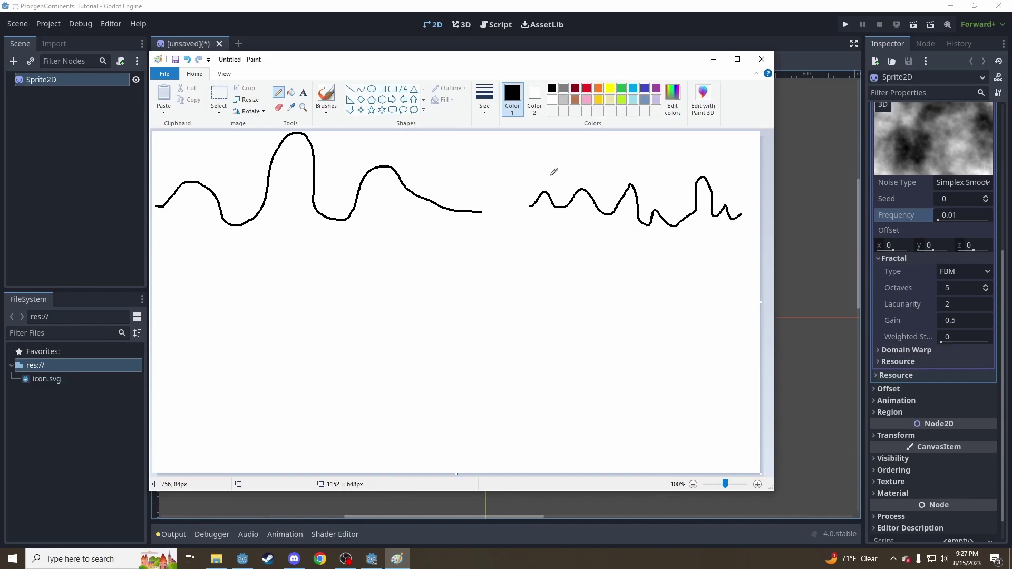
mouse_move(545, 178)
left_mouse_down()
mouse_move(578, 177)
mouse_move(577, 185)
left_mouse_up()
mouse_move(290, 149)
left_mouse_down()
mouse_move(291, 159)
mouse_move(379, 158)
mouse_move(376, 166)
left_mouse_up()
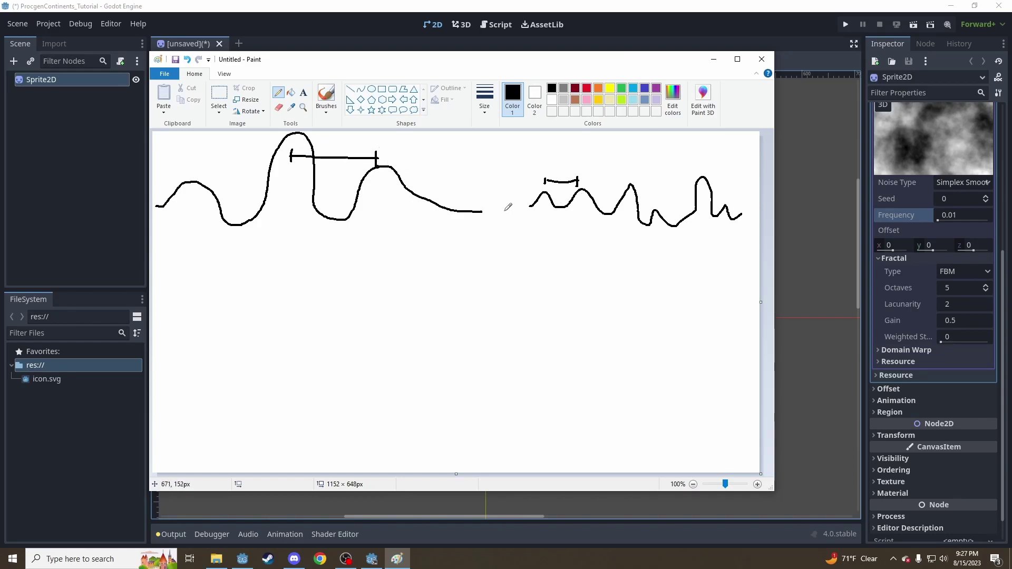
mouse_move(504, 208)
left_mouse_down()
mouse_move(503, 222)
mouse_move(521, 213)
left_mouse_up()
mouse_move(498, 238)
left_mouse_down()
mouse_move(469, 257)
mouse_move(484, 256)
left_mouse_up()
Draw the combined wave, a fine wiggle, and the final jagged mountain line with linking arrows
mouse_move(160, 304)
left_mouse_down()
mouse_move(203, 262)
mouse_move(217, 295)
mouse_move(244, 287)
mouse_move(288, 227)
mouse_move(304, 275)
mouse_move(330, 293)
mouse_move(354, 261)
mouse_move(377, 253)
mouse_move(413, 270)
mouse_move(430, 303)
mouse_move(448, 310)
left_mouse_up()
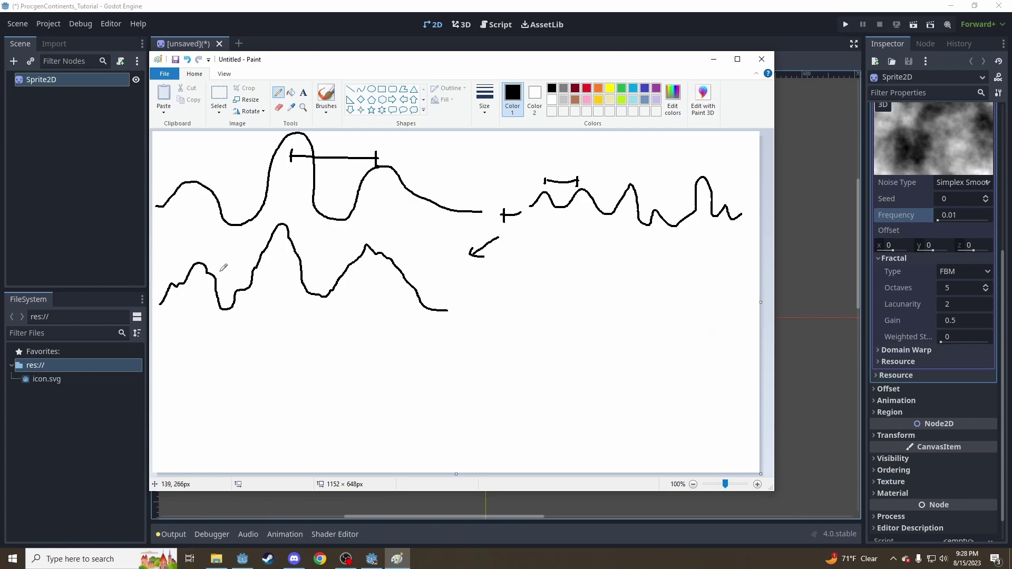
mouse_move(475, 311)
left_mouse_down()
mouse_move(476, 299)
mouse_move(745, 299)
left_mouse_up()
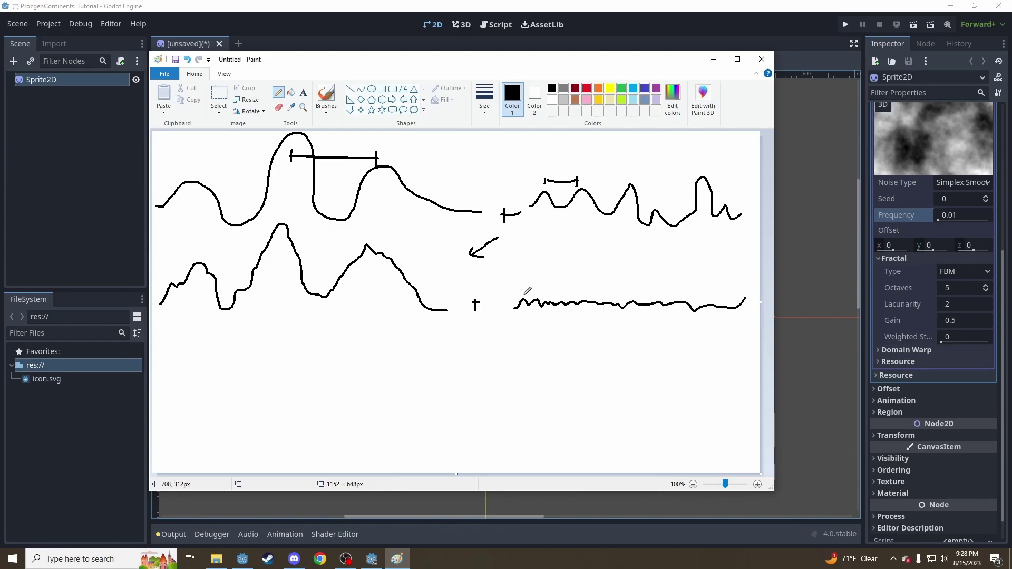
left_click_drag(519, 288, 534, 296)
mouse_move(479, 333)
left_mouse_down()
mouse_move(458, 356)
mouse_move(469, 354)
left_mouse_up()
mouse_move(160, 422)
left_mouse_down()
mouse_move(215, 365)
mouse_move(246, 433)
mouse_move(305, 360)
mouse_move(318, 431)
mouse_move(340, 419)
mouse_move(369, 375)
mouse_move(415, 430)
mouse_move(454, 440)
left_mouse_up()
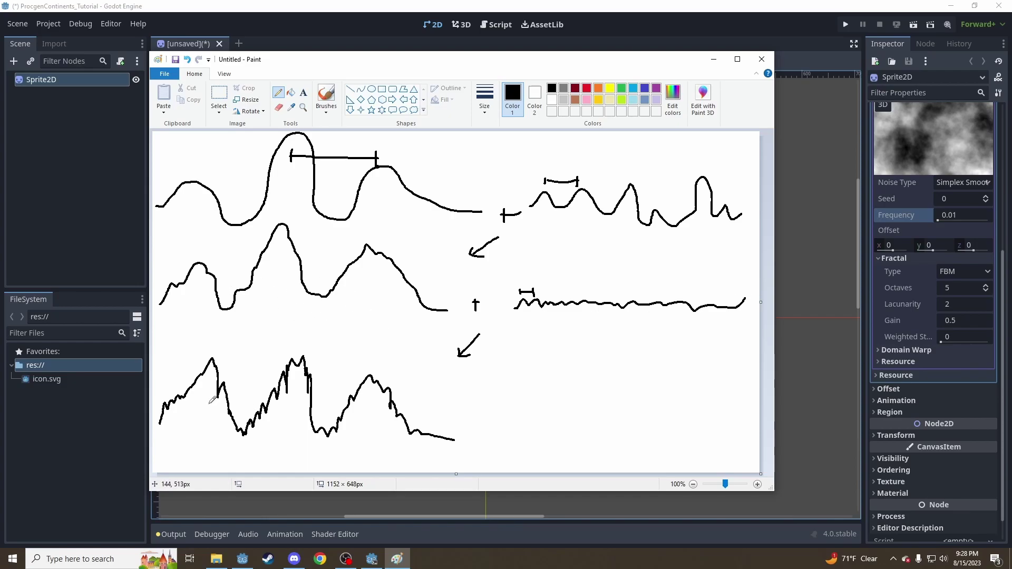
left_click_drag(279, 198, 278, 218)
left_click_drag(271, 216, 285, 219)
mouse_move(282, 285)
left_mouse_down()
mouse_move(260, 340)
mouse_move(287, 325)
left_mouse_up()
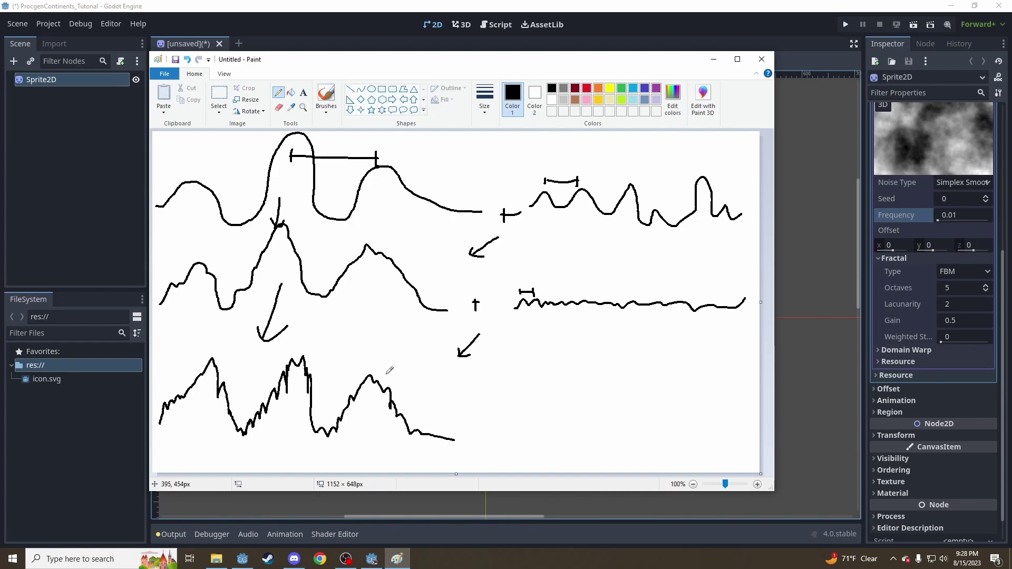
Back in Godot, set the fractal Octaves to 1, then step it up to 5
left_click(896, 258)
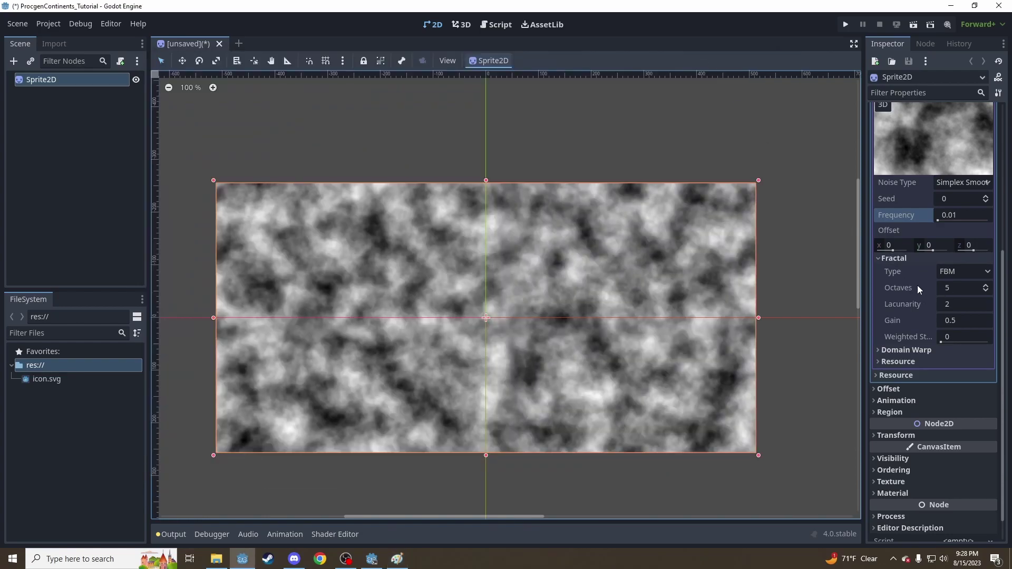
mouse_move(907, 288)
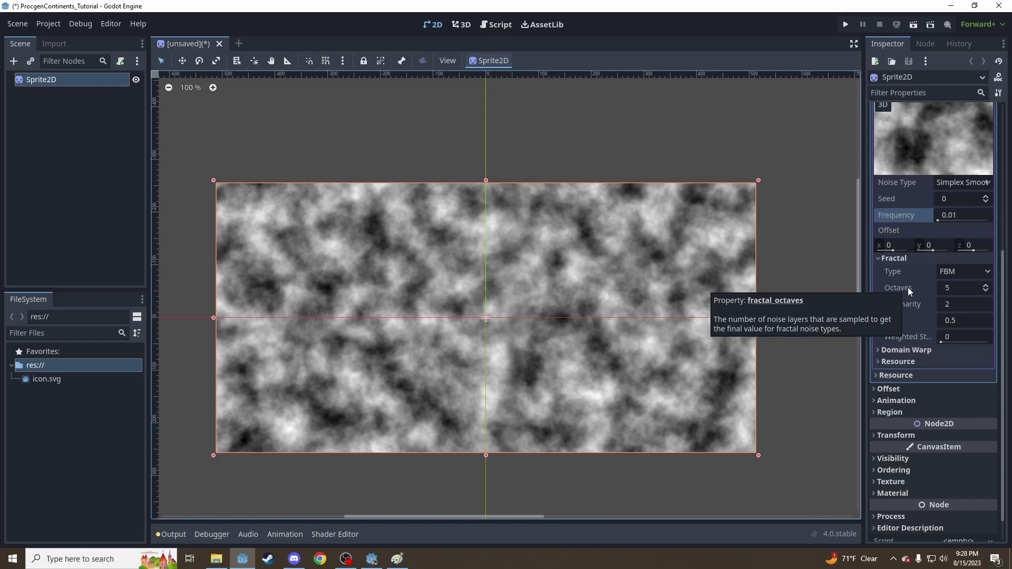
left_click(948, 288)
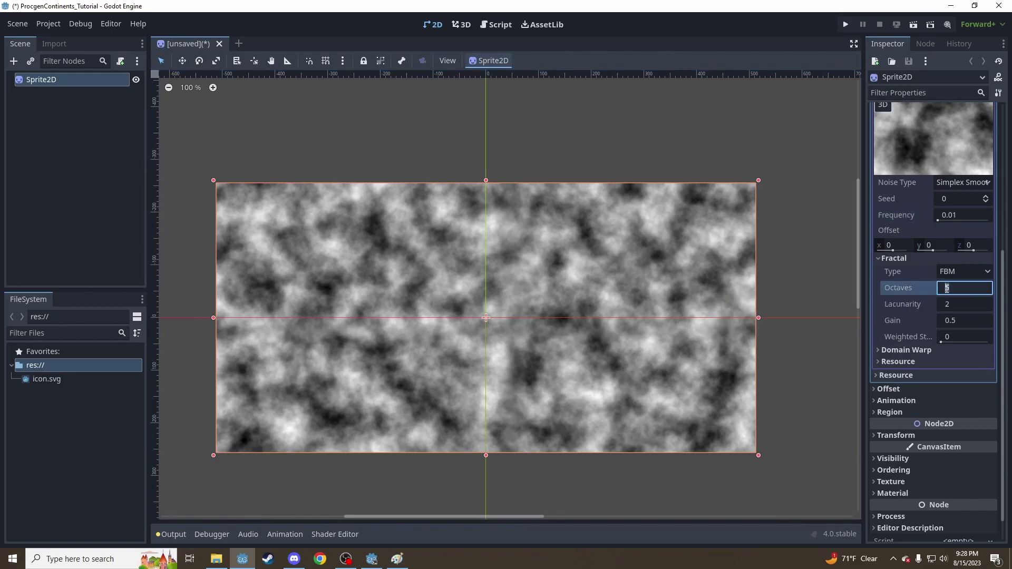
type("1")
key("Return")
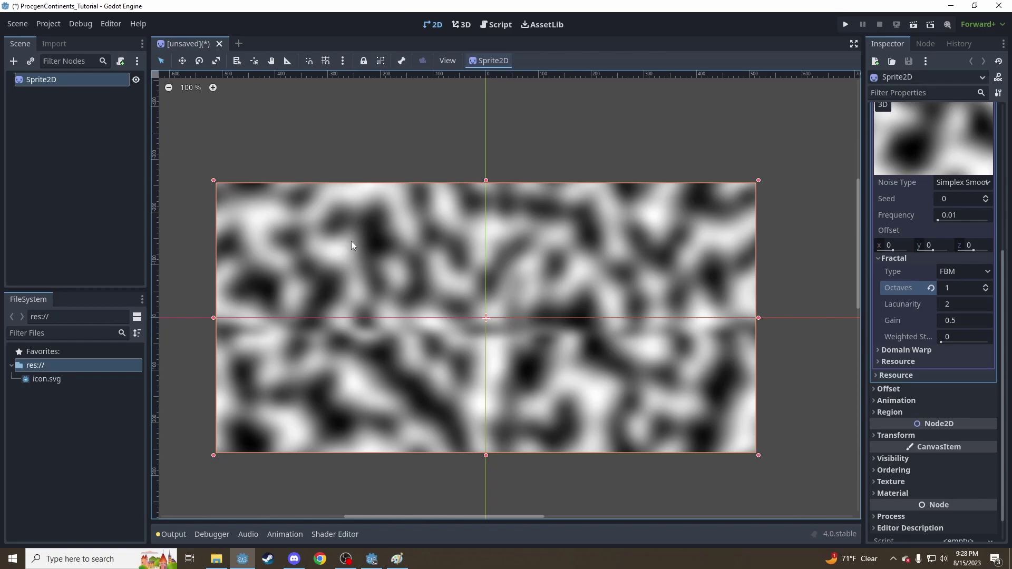
left_click(986, 285)
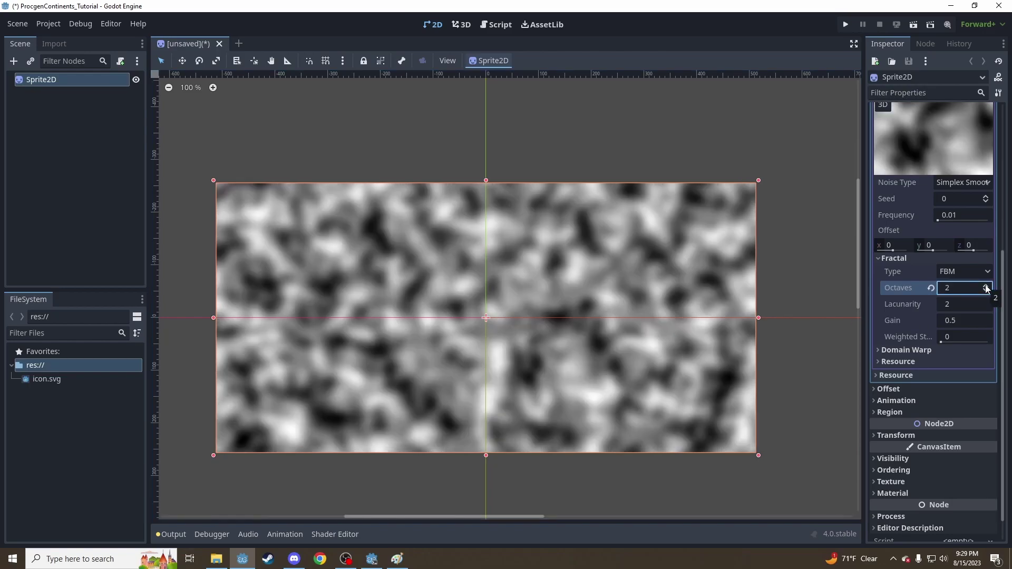
left_click(985, 285)
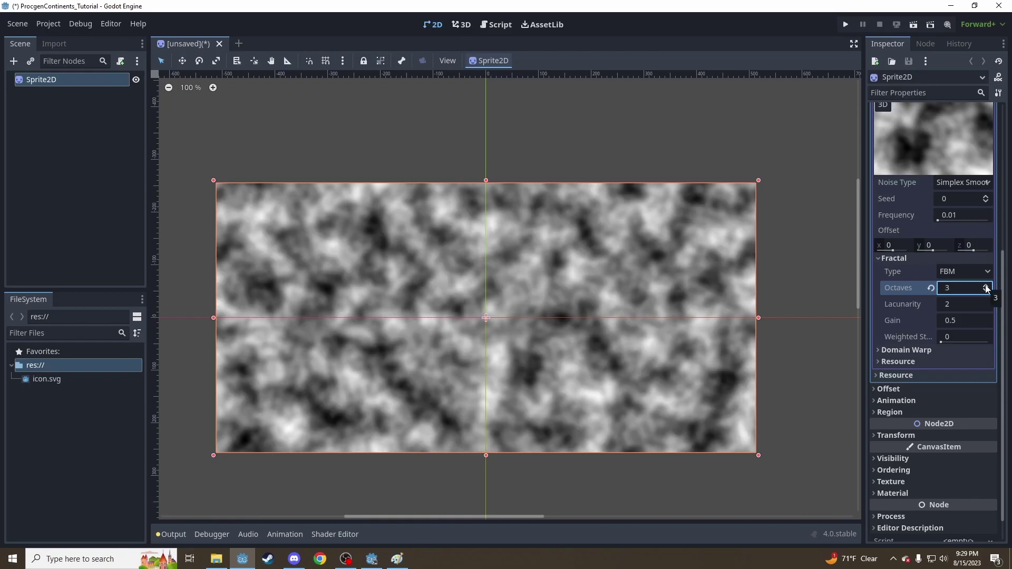
left_click(986, 285)
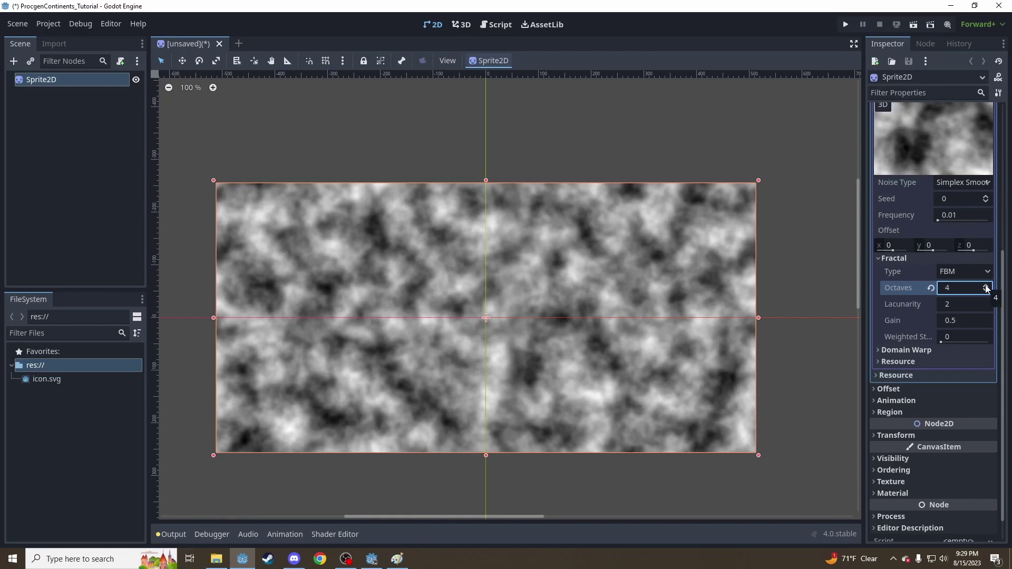
left_click(986, 285)
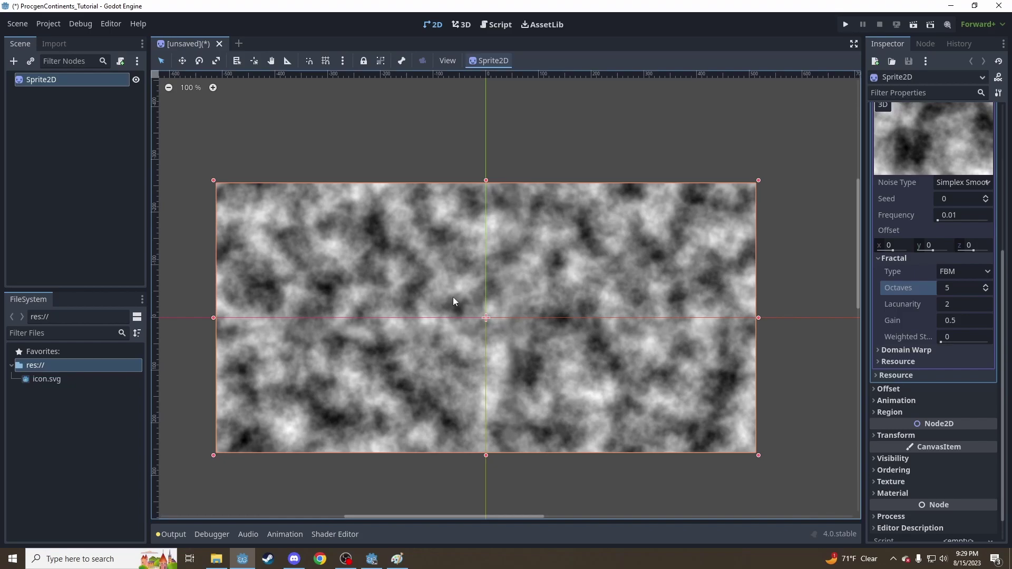
Recentre the noise sprite and reset the canvas zoom to 100%
scroll(454, 302, "up", 5)
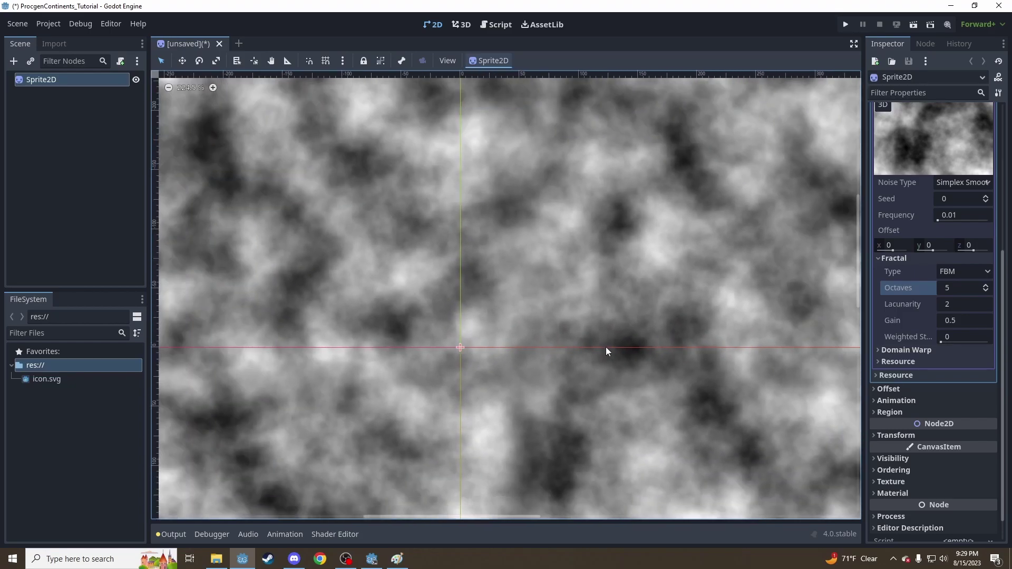
scroll(605, 347, "down", 5)
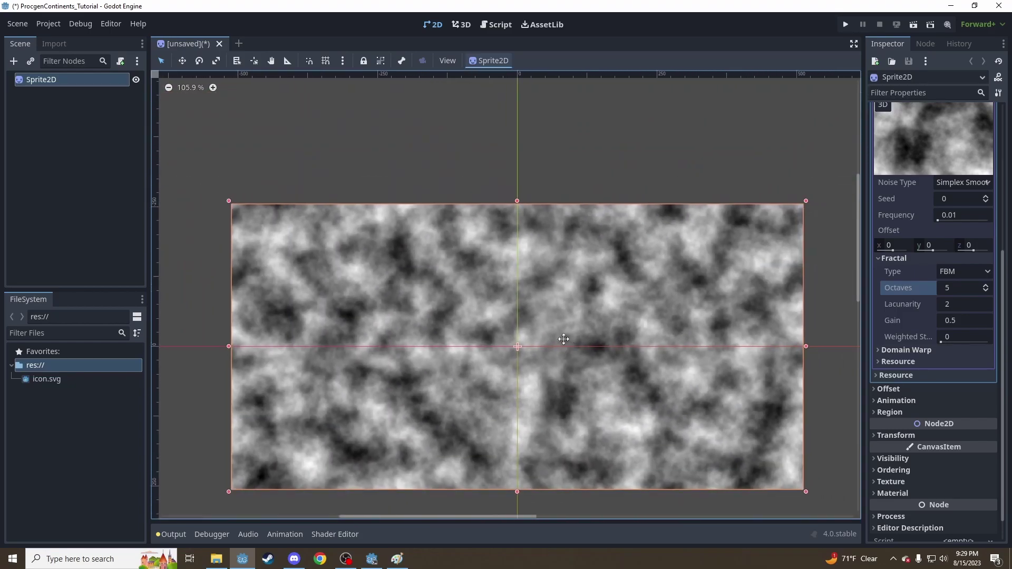
middle_click_drag(563, 339, 506, 300)
left_click(182, 88)
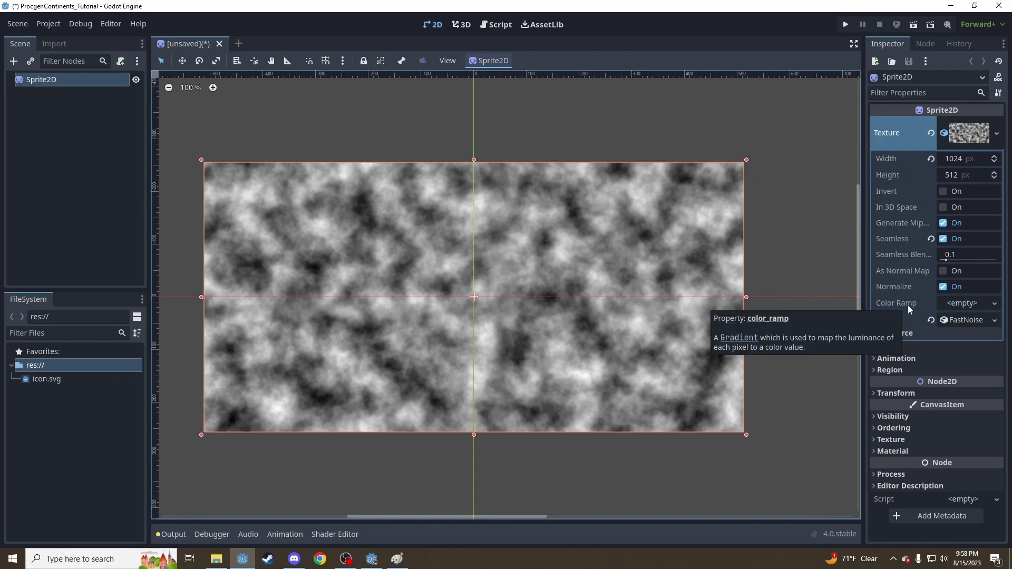
Add a new Gradient as the Color Ramp and make its left stop pure blue (0000ff)
left_click(957, 304)
left_click(959, 317)
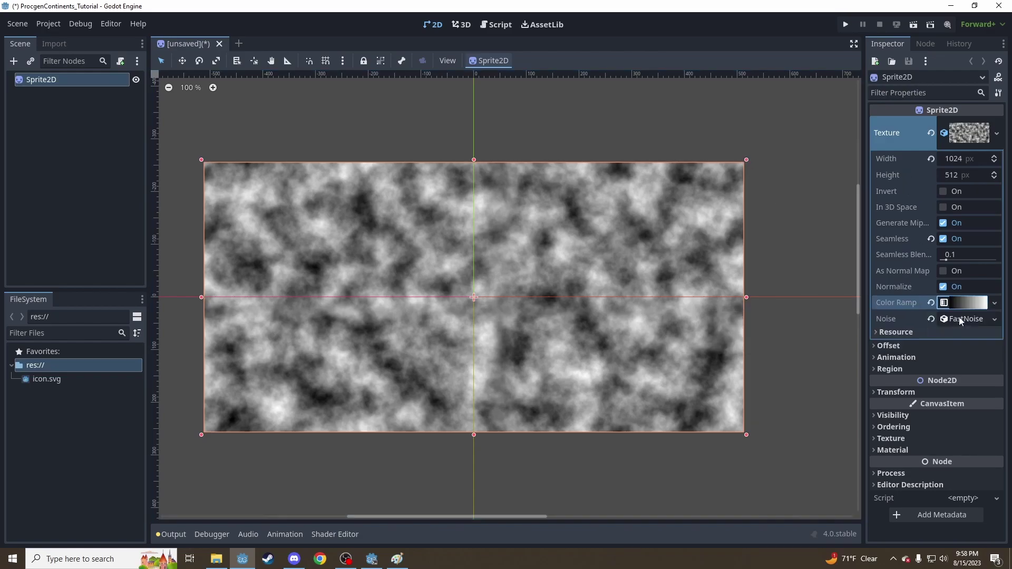
left_click(960, 305)
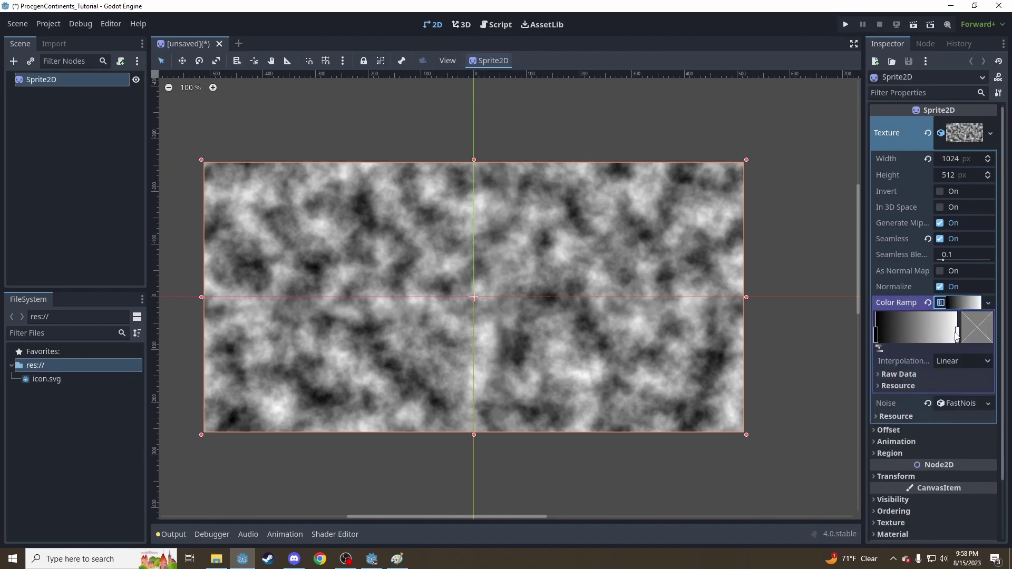
left_click(876, 336)
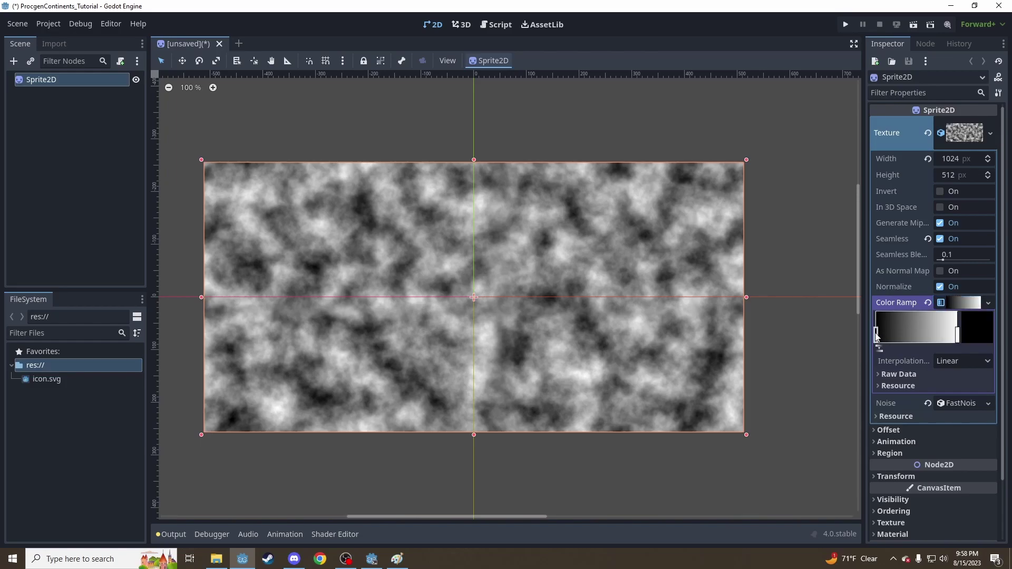
left_click(973, 328)
left_click_drag(880, 216, 971, 229)
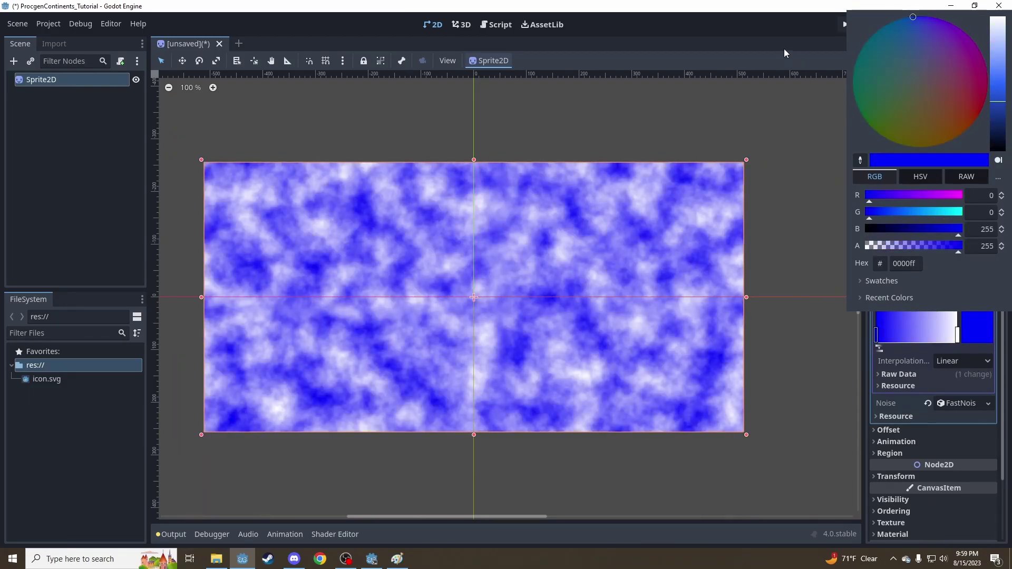
left_click(958, 330)
Make the gradient's right stop pure green (00ff00)
left_click(958, 336)
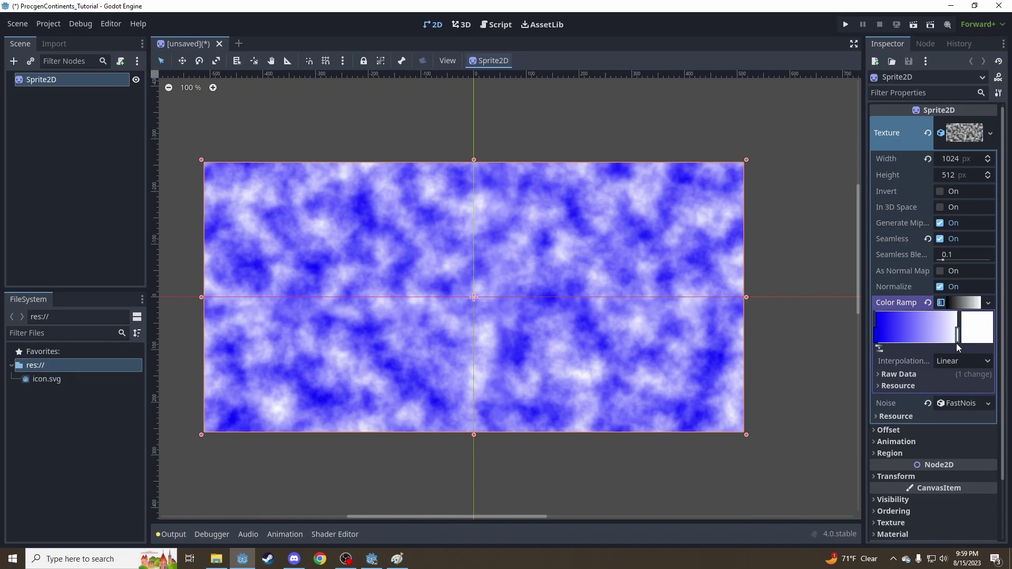
left_click(973, 330)
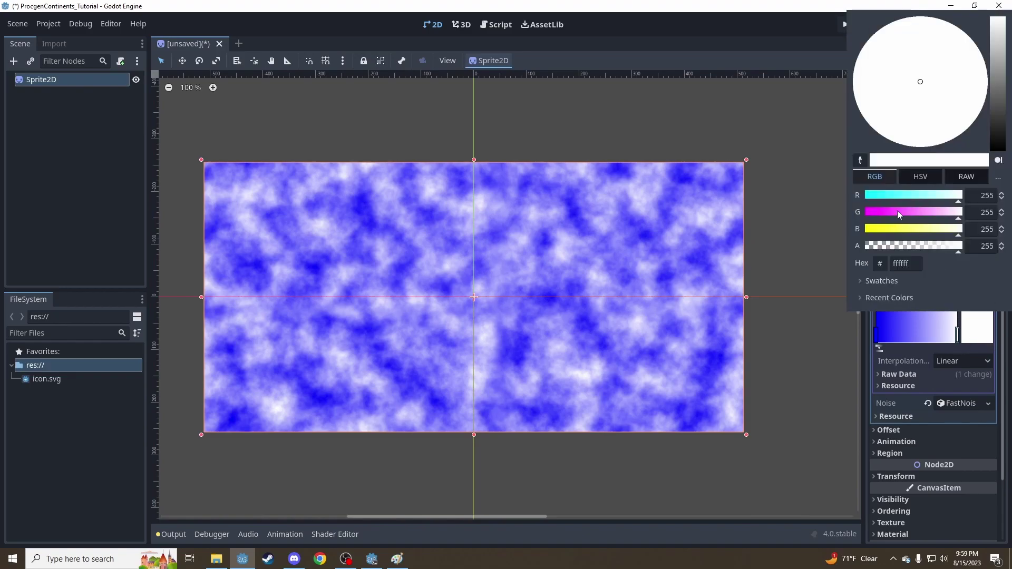
left_click(954, 230)
left_click_drag(954, 235, 868, 234)
left_click_drag(923, 198, 836, 179)
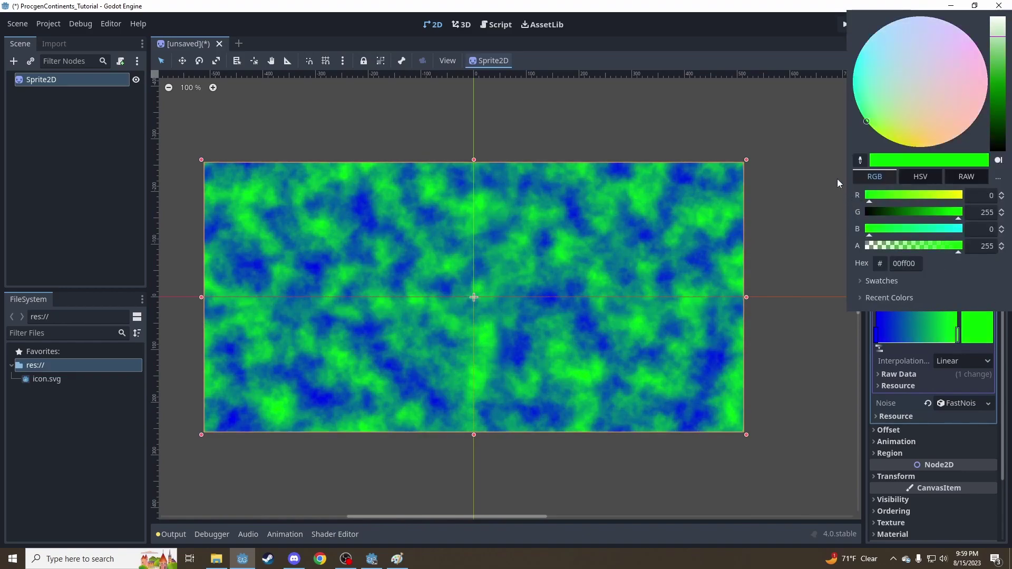
left_click(737, 39)
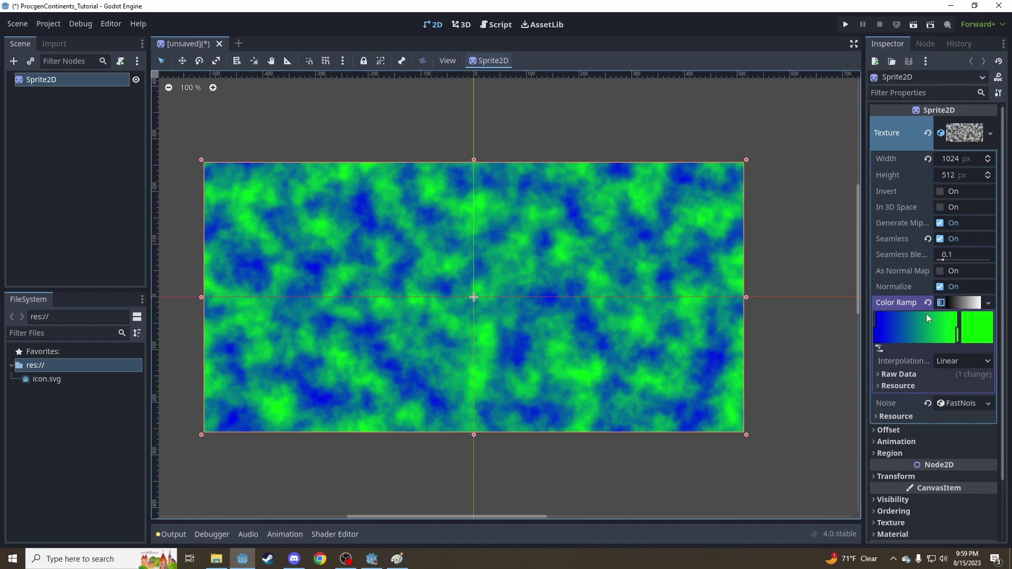
scroll(925, 314, "down", 2)
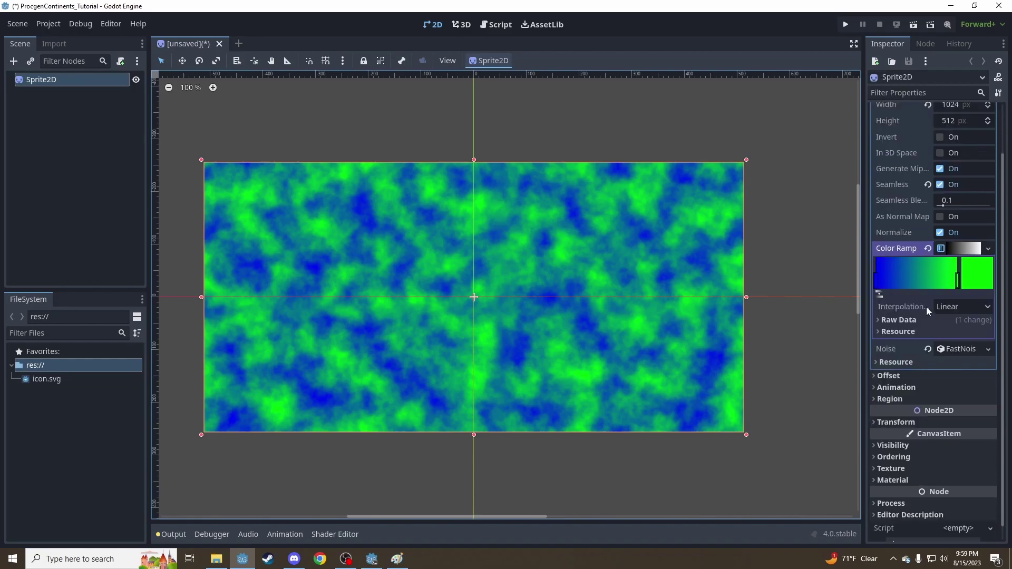
Drag the blue ramp stop right and the green stop left to narrow the gradient
left_click(877, 281)
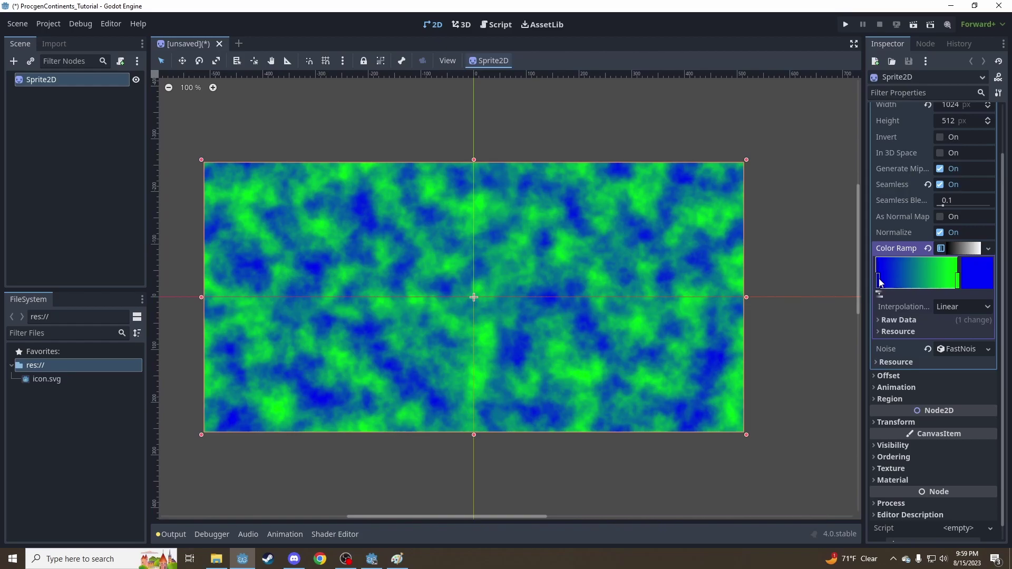
left_click_drag(878, 280, 905, 279)
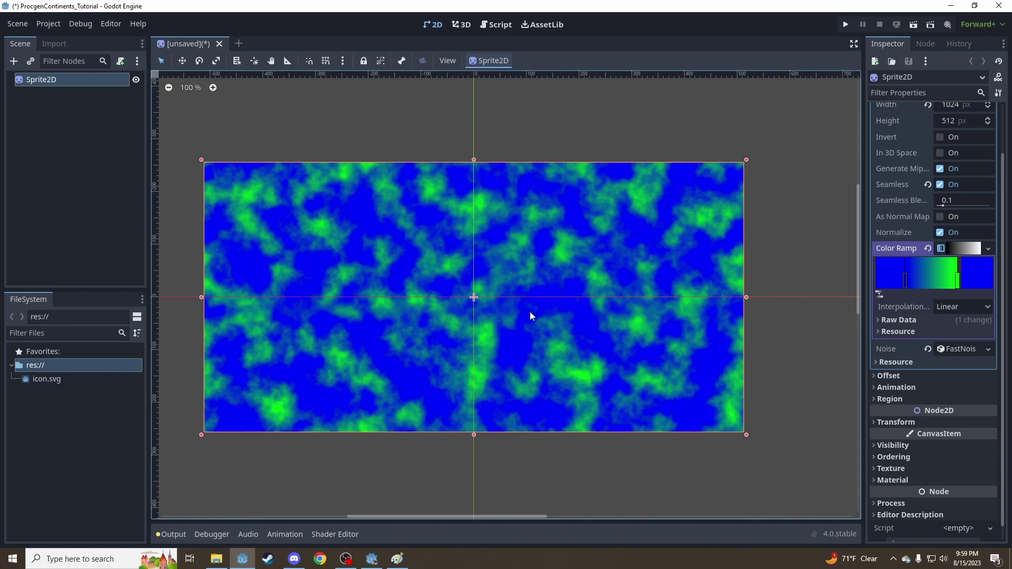
left_click_drag(905, 280, 911, 282)
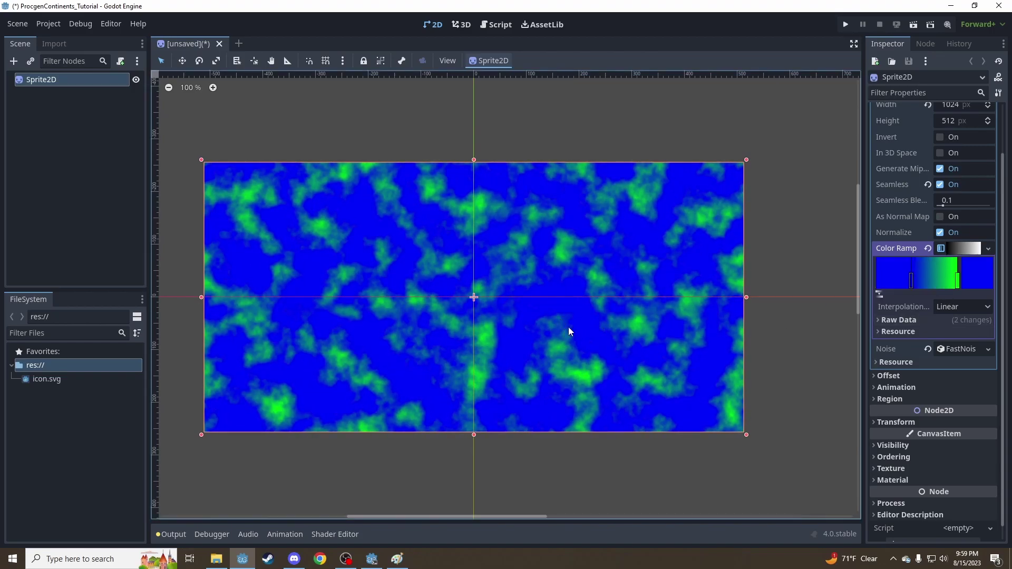
scroll(602, 298, "up", 10)
scroll(611, 299, "down", 6)
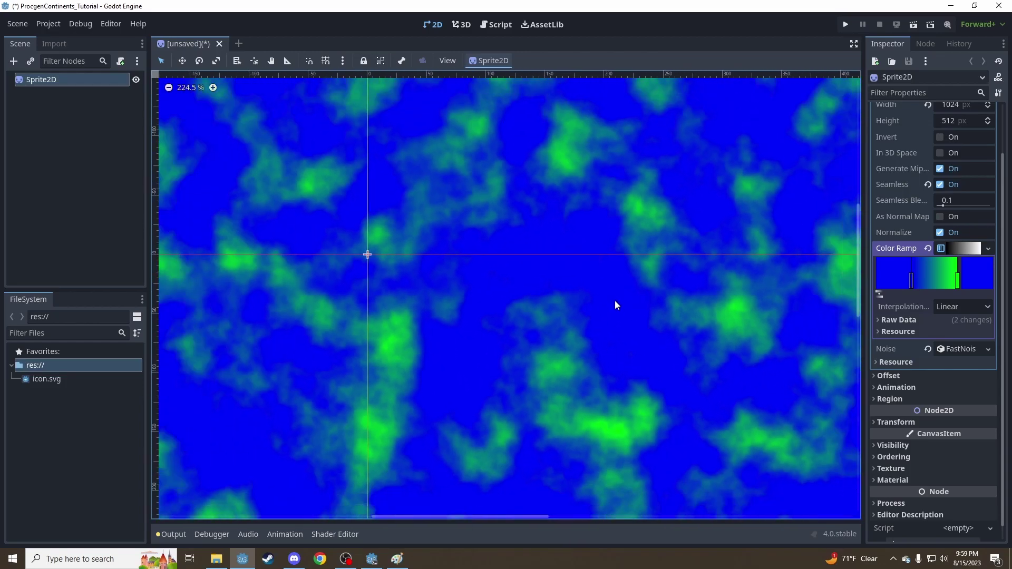
left_click(191, 88)
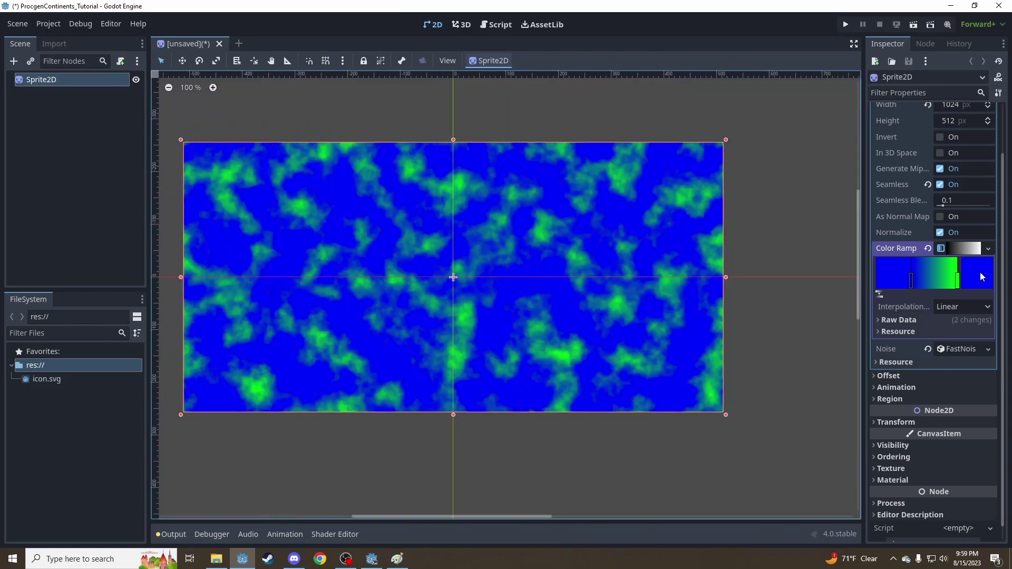
left_click_drag(958, 283, 925, 285)
scroll(578, 247, "up", 6)
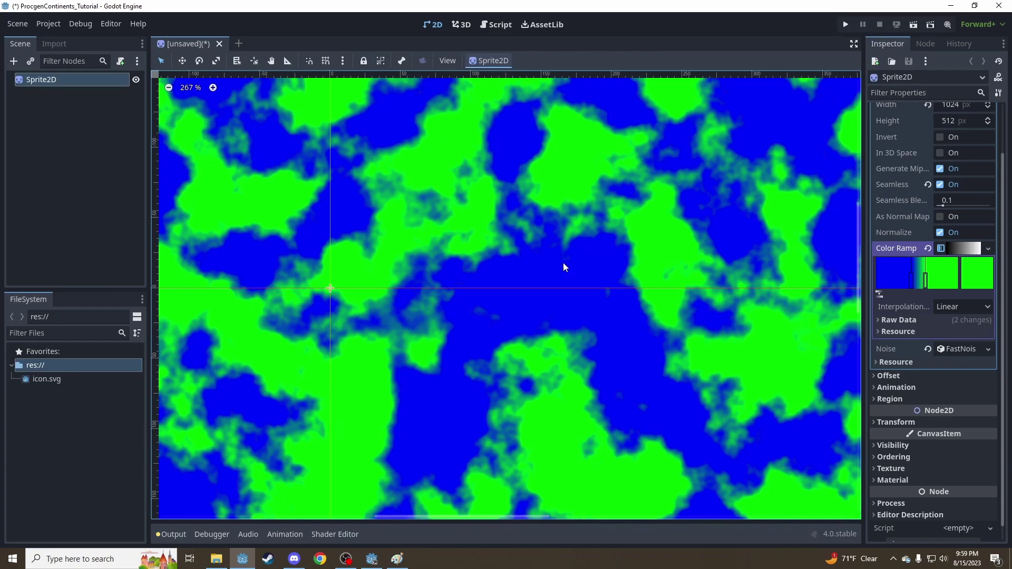
left_click(188, 89)
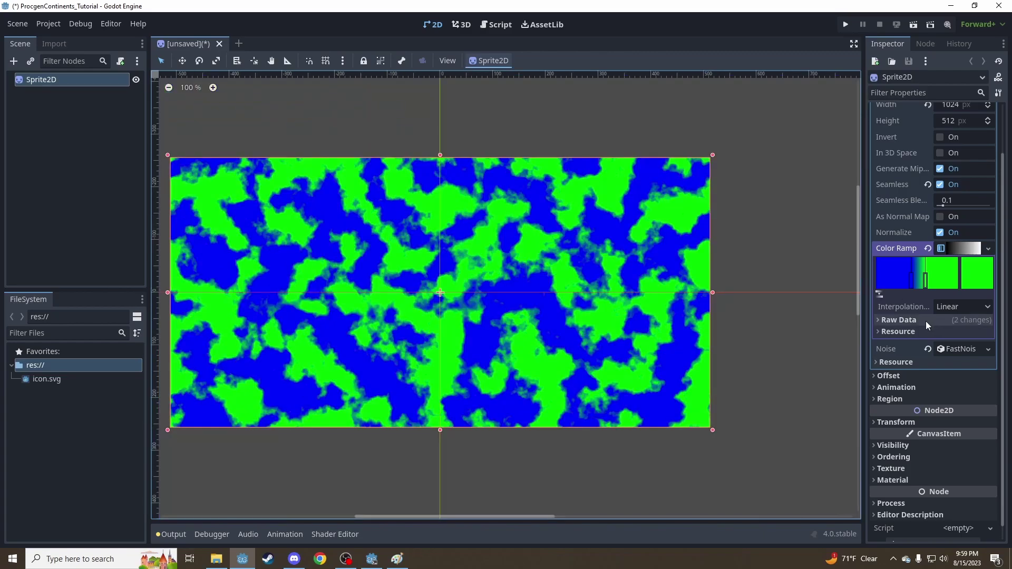
Set both colour ramp offsets to 0.5 under Raw Data > Offsets
left_click(925, 321)
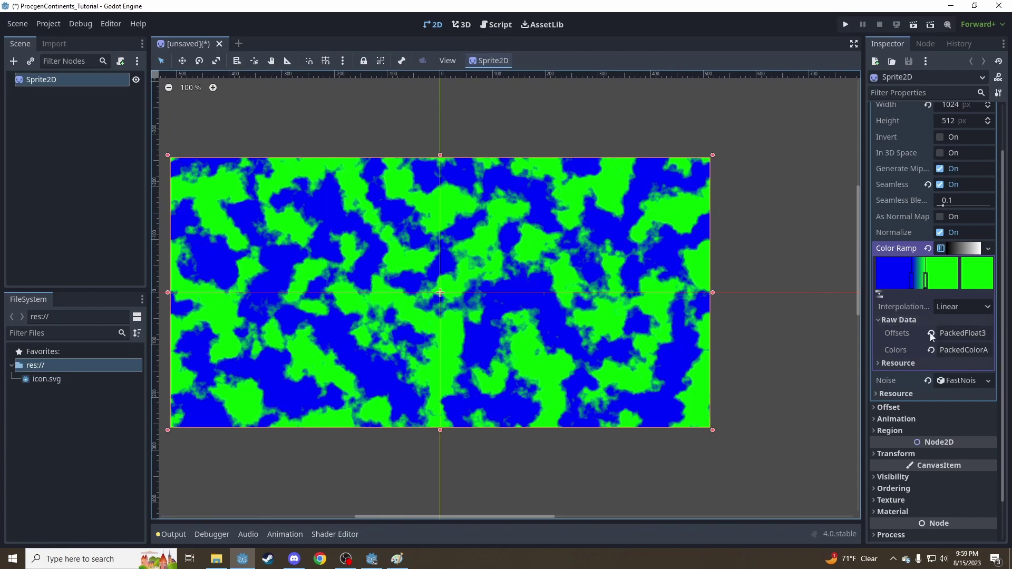
left_click(957, 334)
scroll(955, 333, "down", 1)
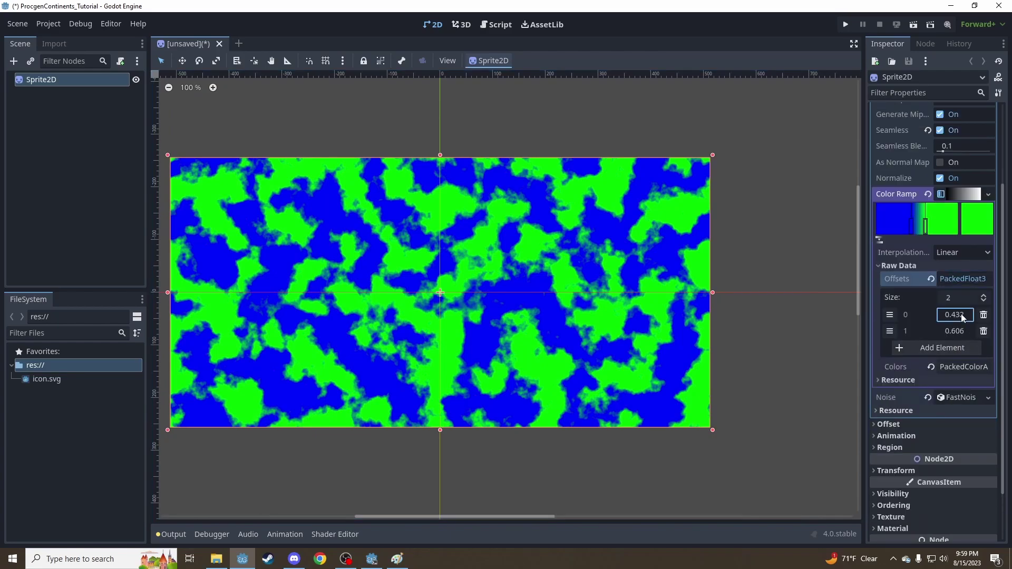
left_click(961, 315)
type("0.5")
key("Return")
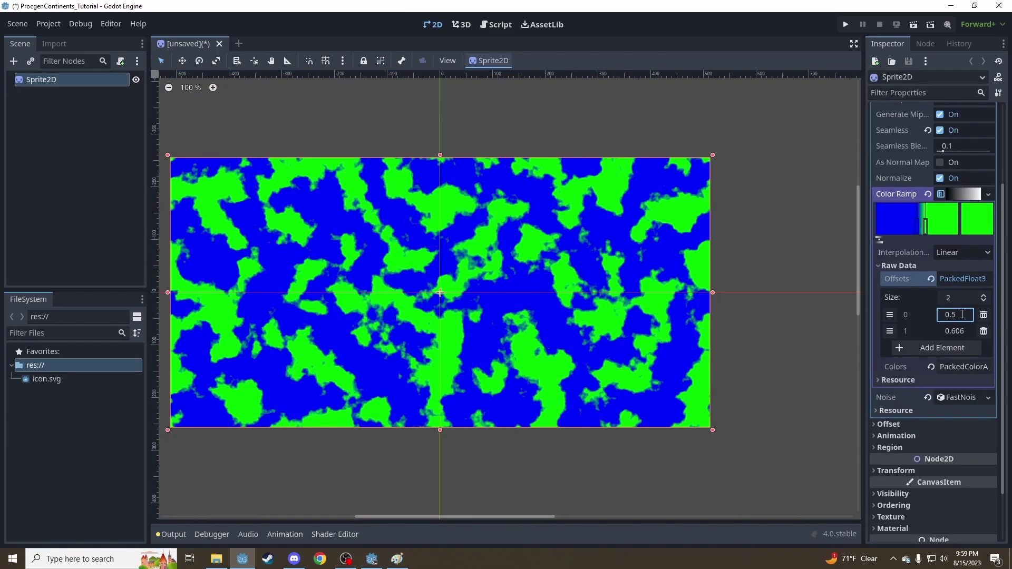
left_click(964, 331)
type("0.5")
key("Return")
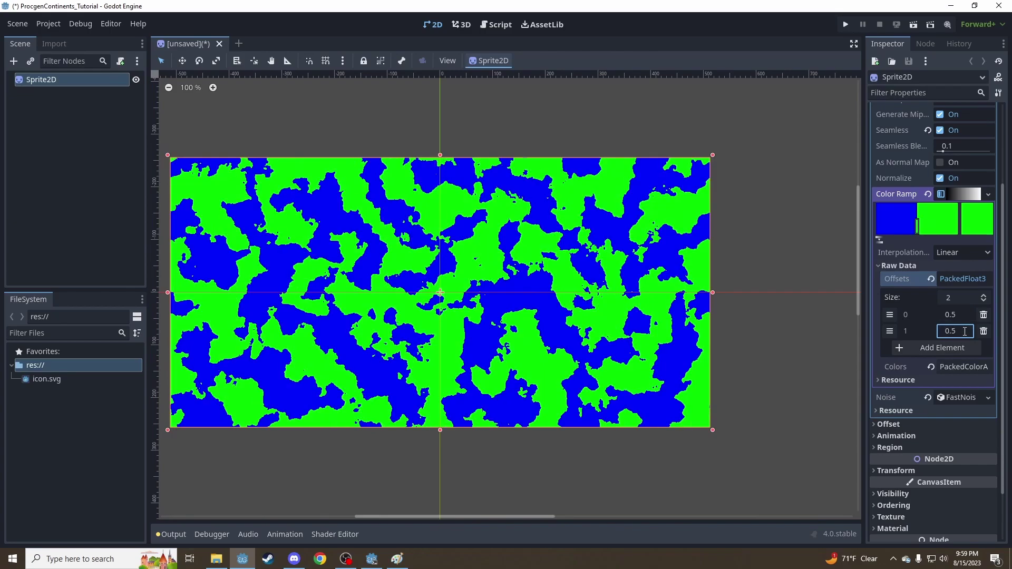
scroll(548, 239, "up", 8)
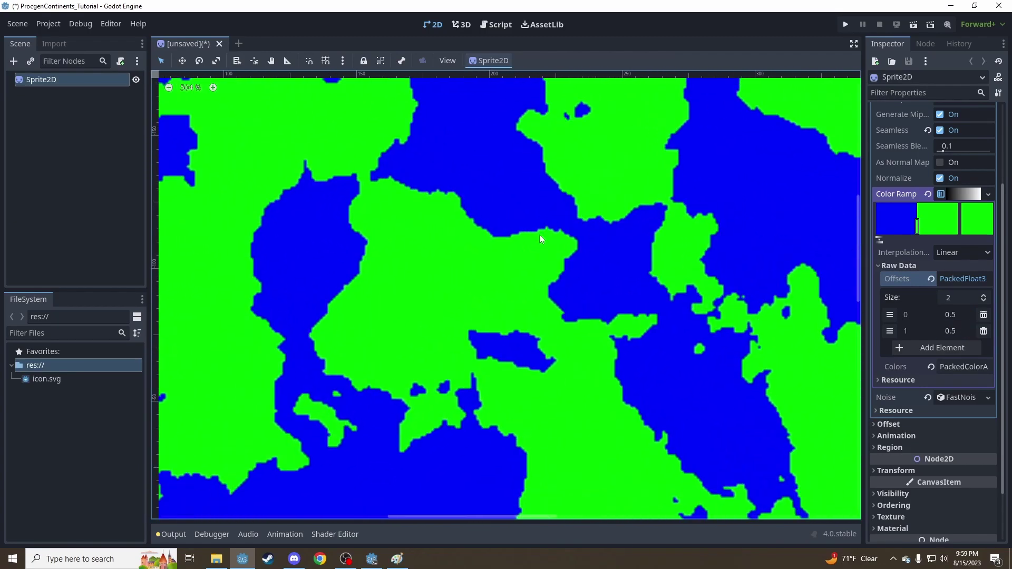
scroll(536, 258, "down", 7)
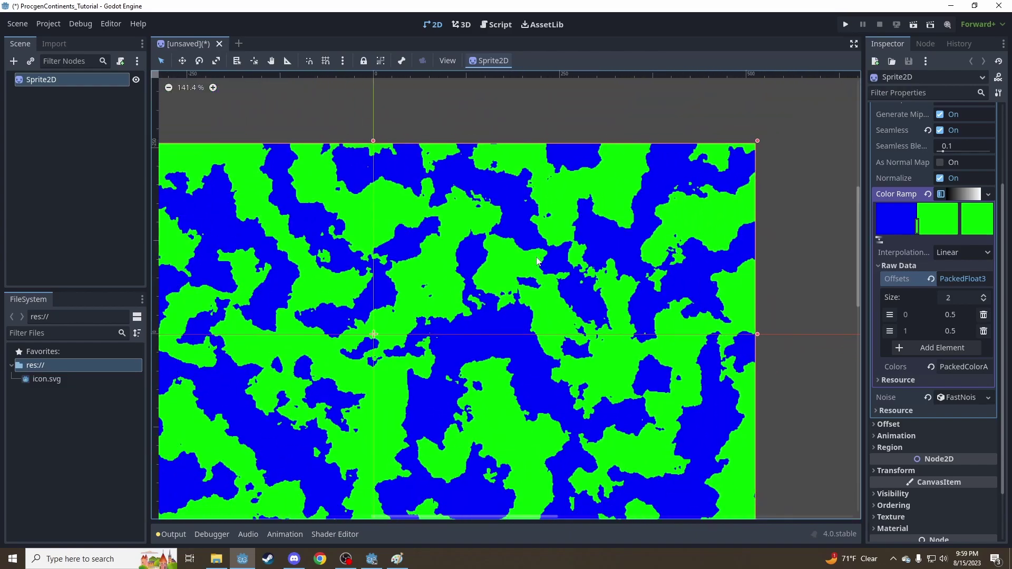
Collapse the Color Ramp editor and recentre the map in the viewport
left_click(188, 92)
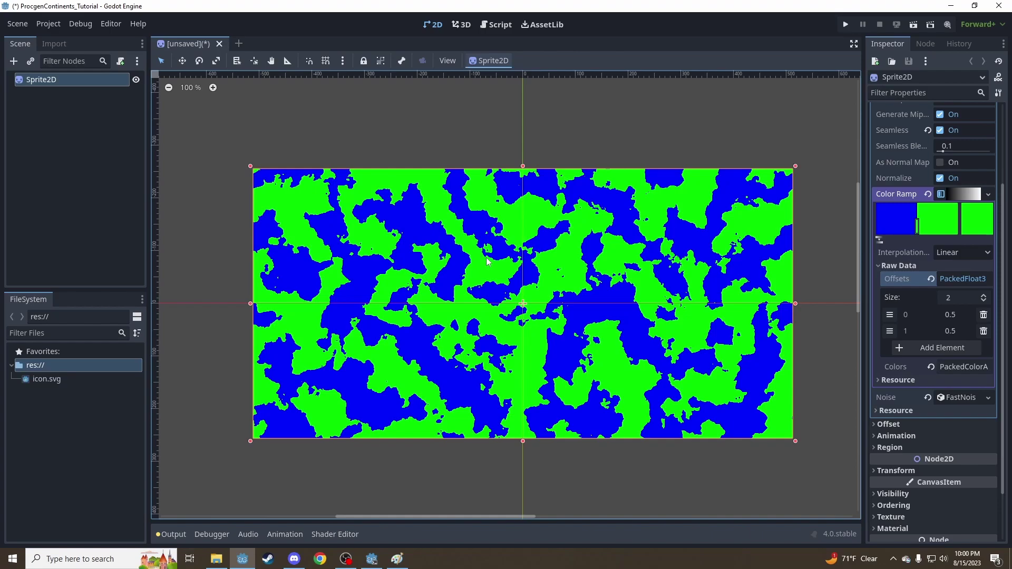
left_click(961, 195)
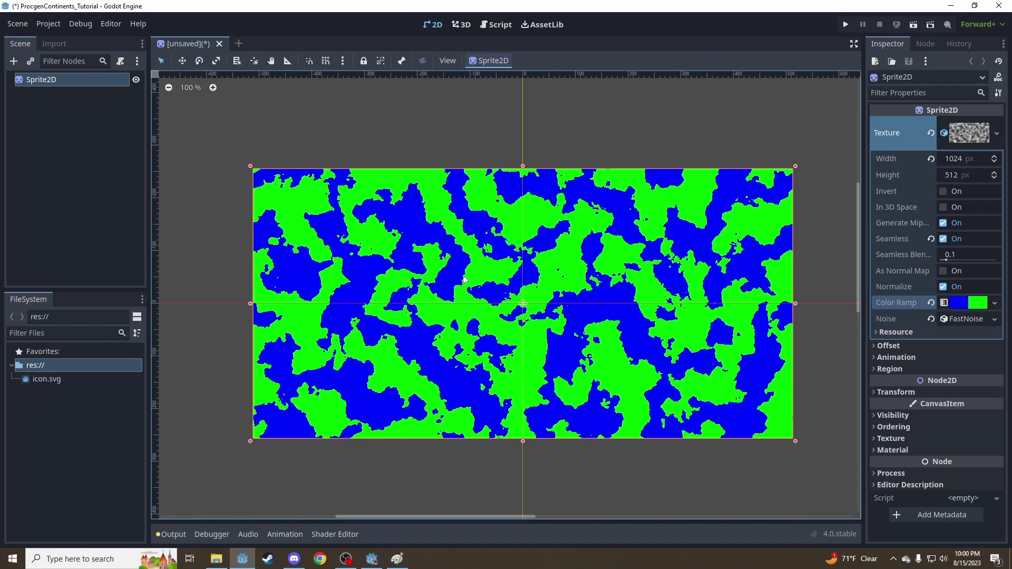
middle_click_drag(589, 285, 550, 278)
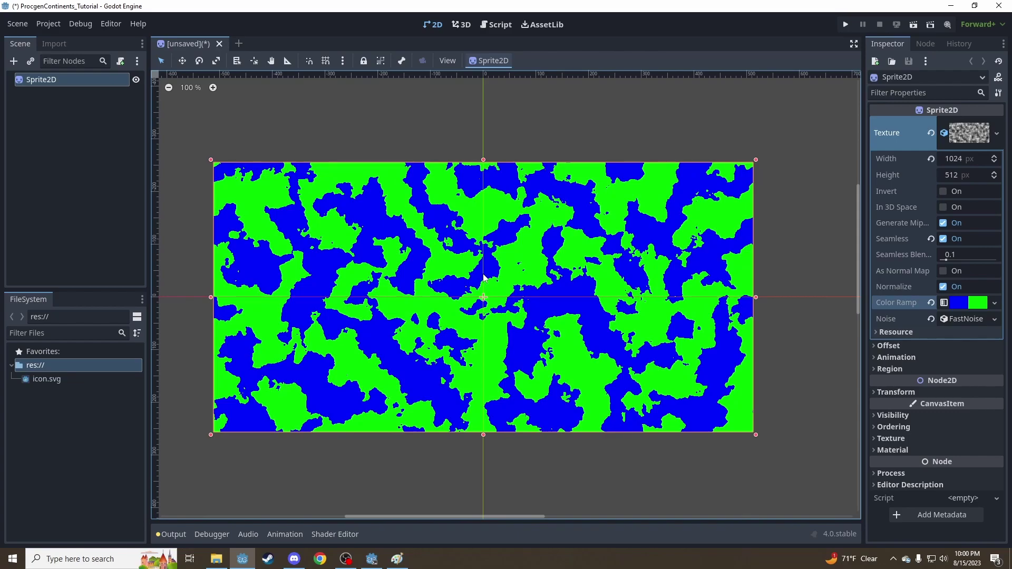
scroll(483, 277, "up", 5)
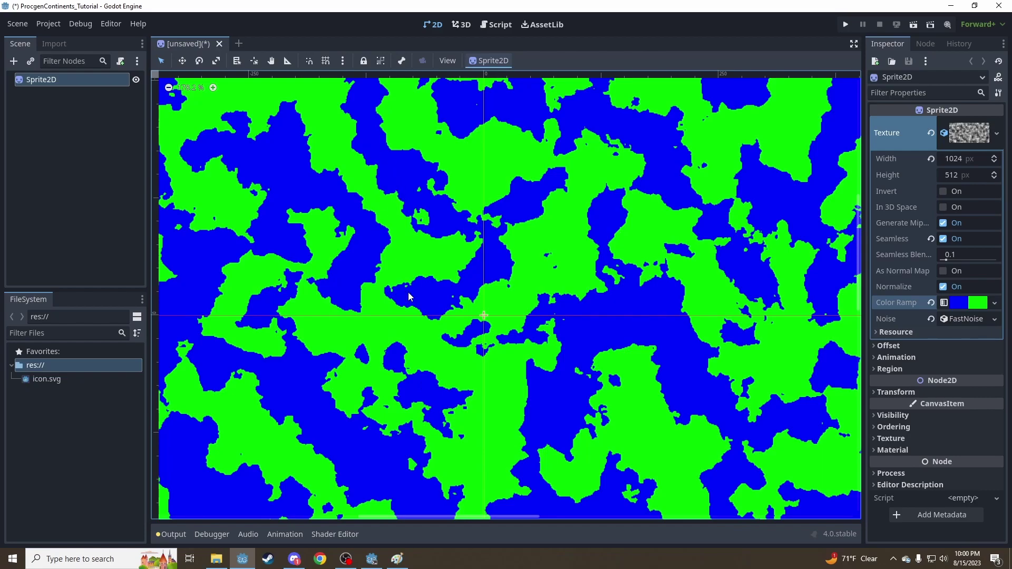
Zoom in and pan across the continent map, then reset the view to 100%
middle_click_drag(369, 361, 496, 326)
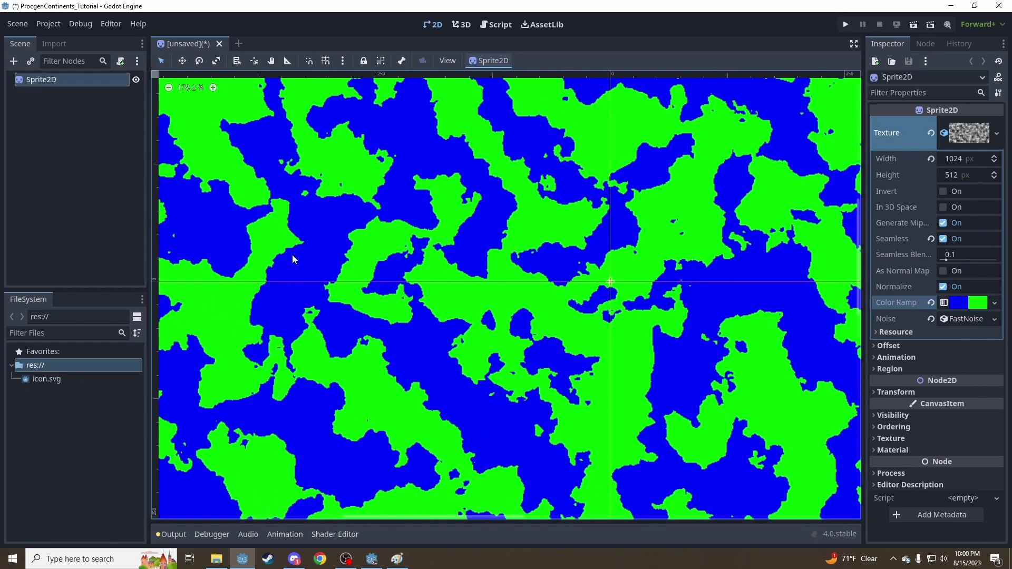
scroll(285, 248, "down", 9)
left_click(194, 87)
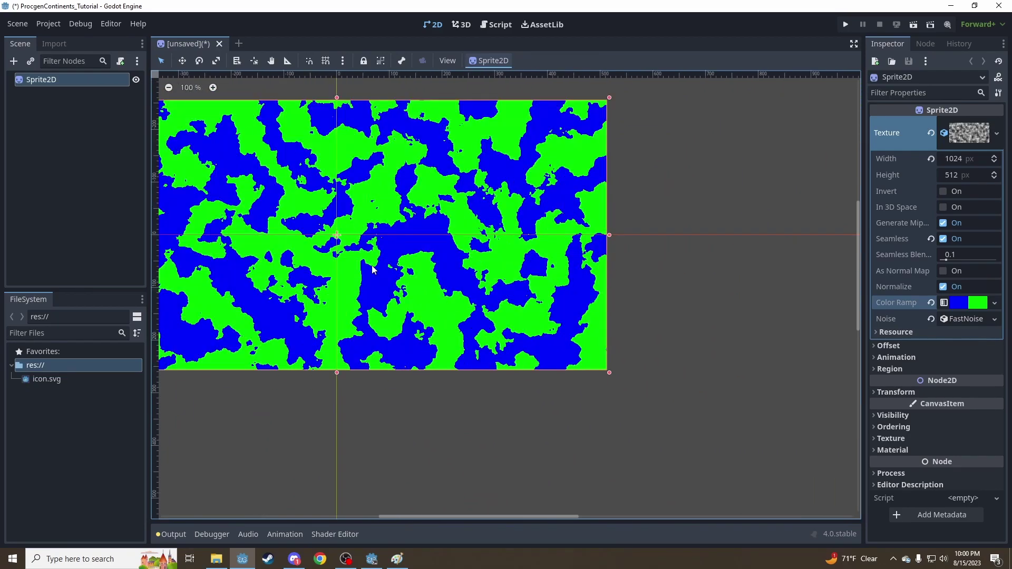
middle_click_drag(374, 266, 462, 283)
scroll(486, 266, "up", 3)
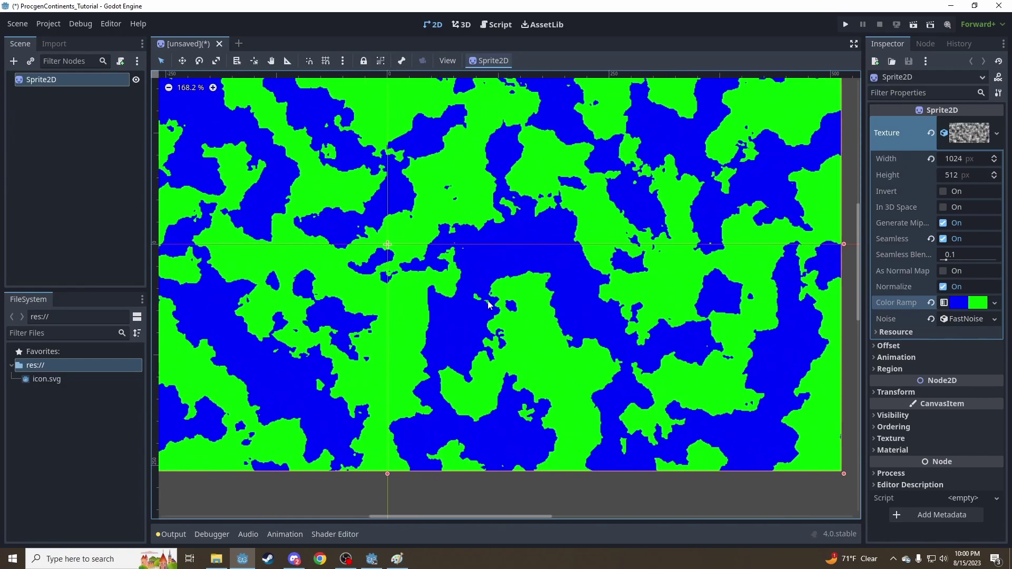
scroll(488, 304, "down", 2)
left_click(194, 88)
middle_click_drag(411, 235, 460, 237)
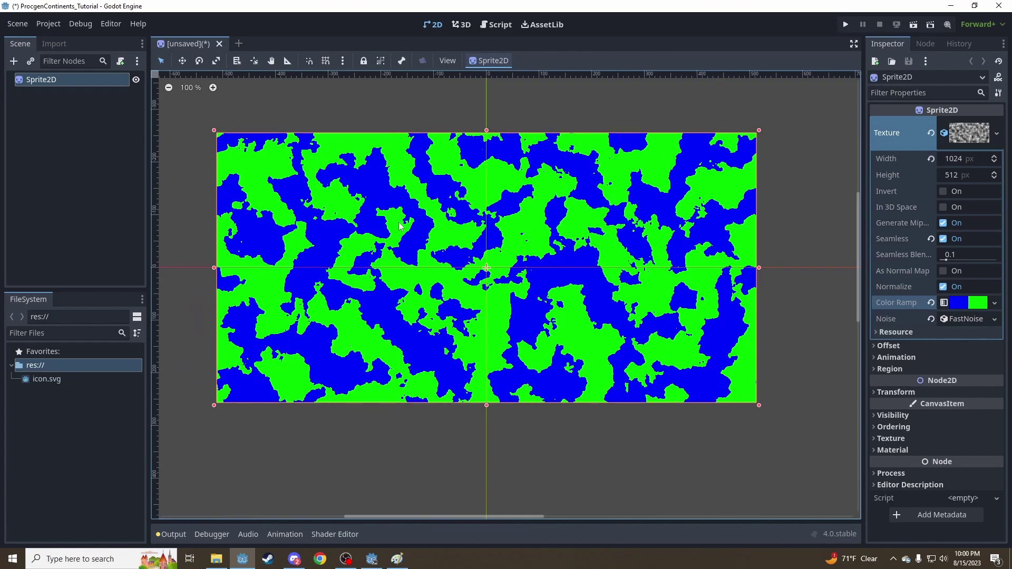
Inspect another magnified area, then return to 100% with the whole map centred
scroll(416, 248, "up", 15)
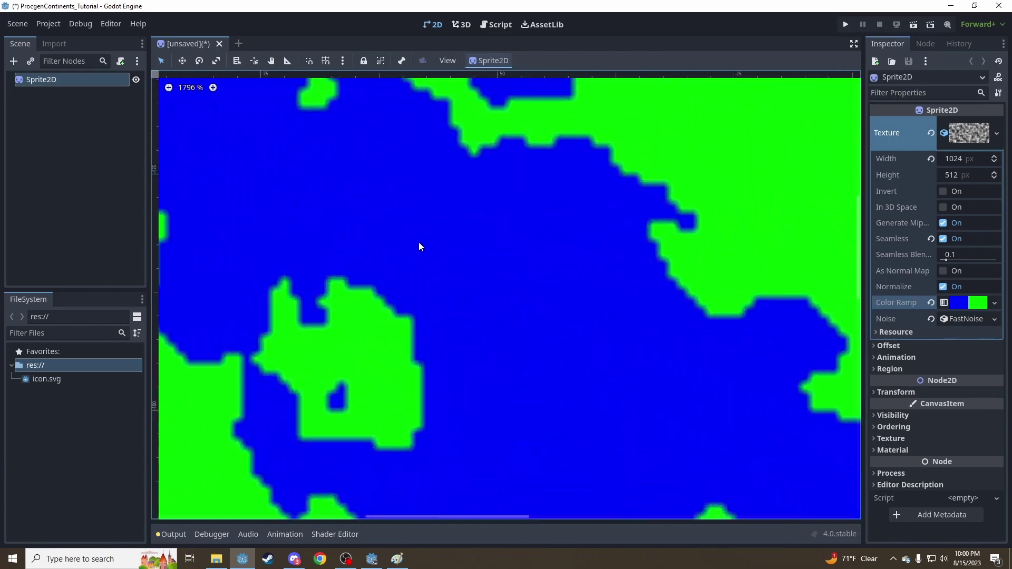
middle_click_drag(405, 248, 521, 276)
scroll(522, 276, "down", 1)
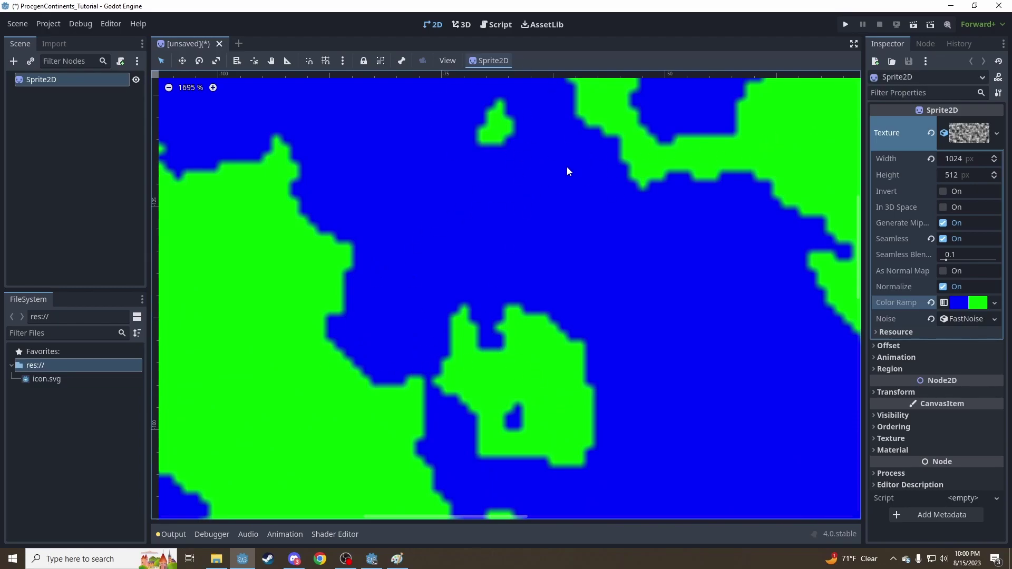
scroll(566, 166, "down", 3)
left_click(185, 87)
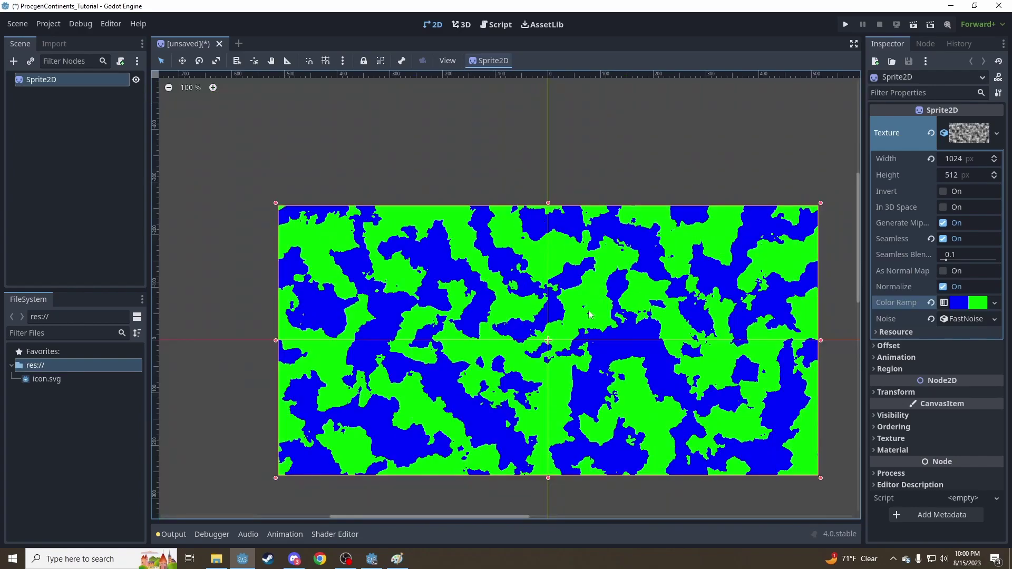
middle_click_drag(583, 317, 516, 260)
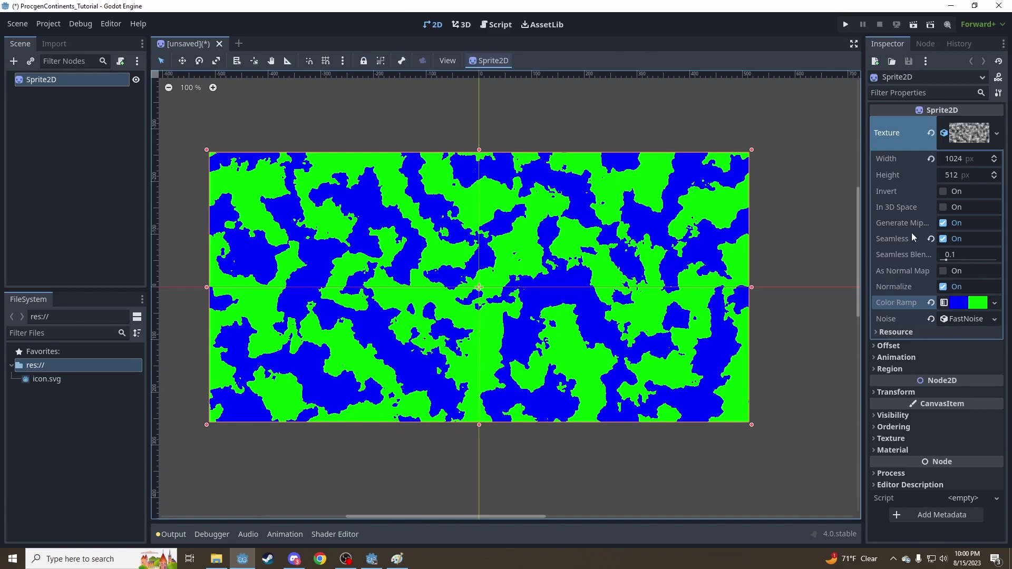
Expand the FastNoise settings and try Frequency values 0.009 and 0.005
left_click(962, 319)
scroll(885, 283, "down", 3)
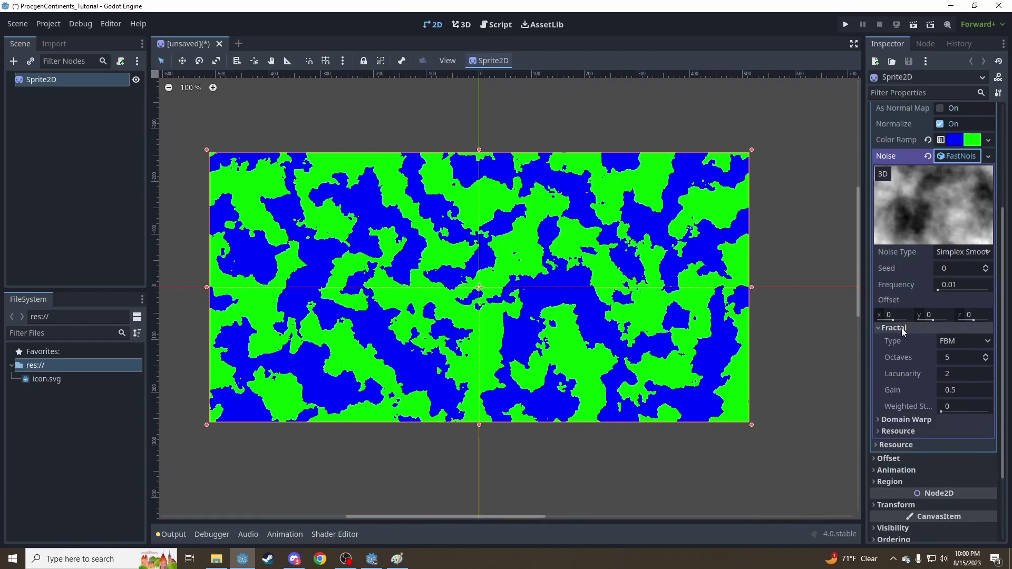
scroll(910, 358, "down", 1)
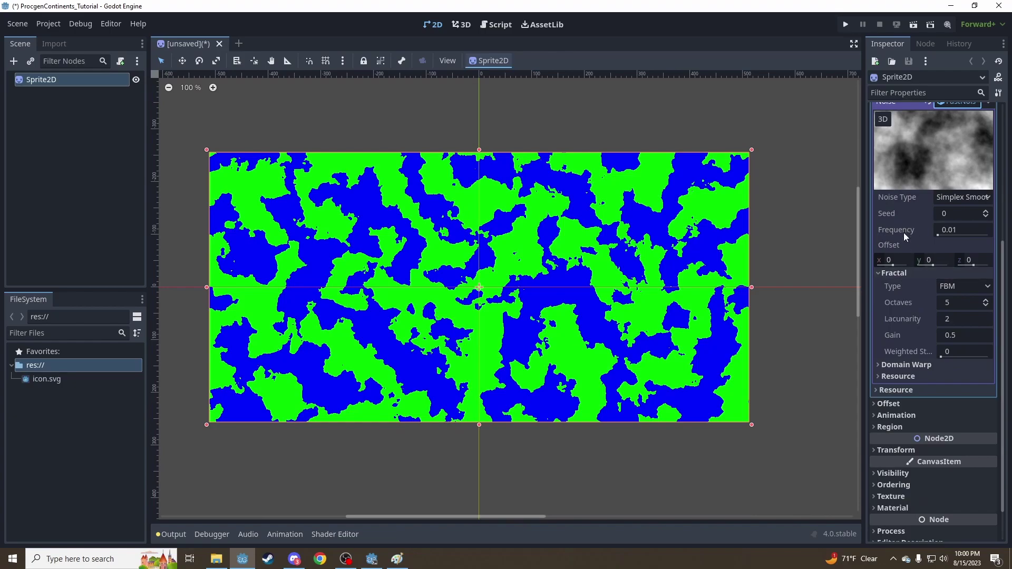
mouse_move(903, 232)
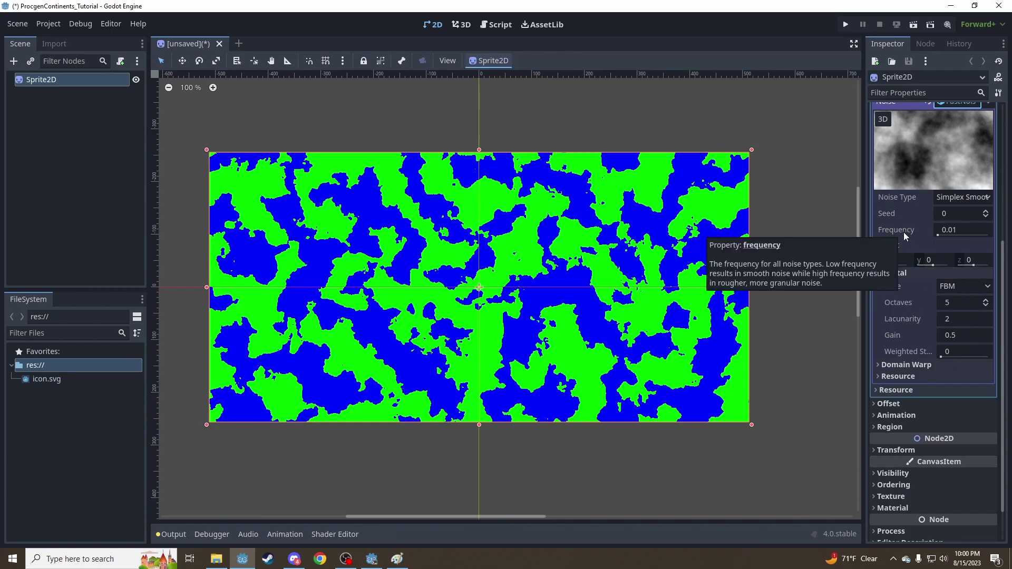
left_click(955, 231)
key("ctrl+a")
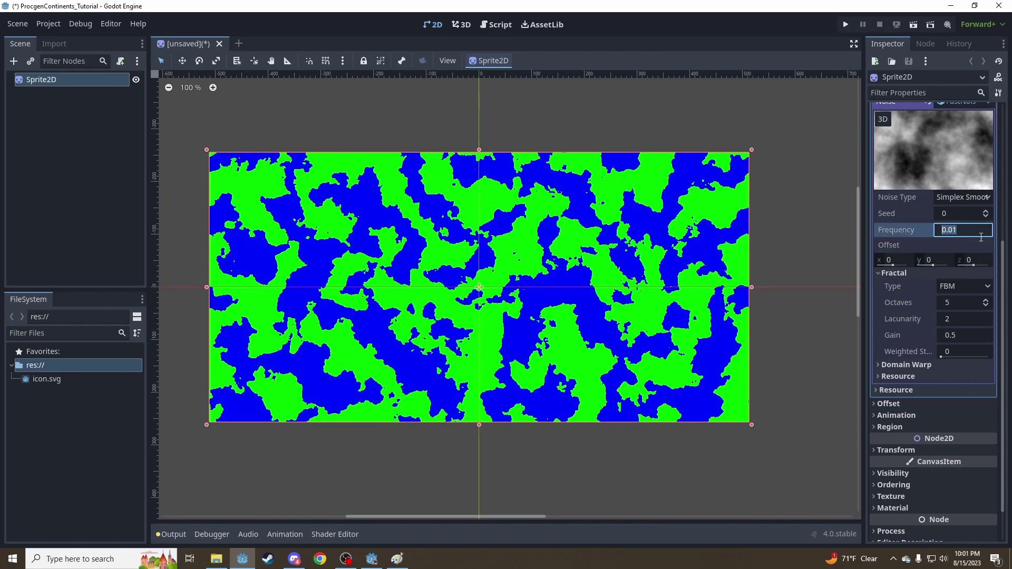
type(".009")
key("Return")
key("ctrl+a")
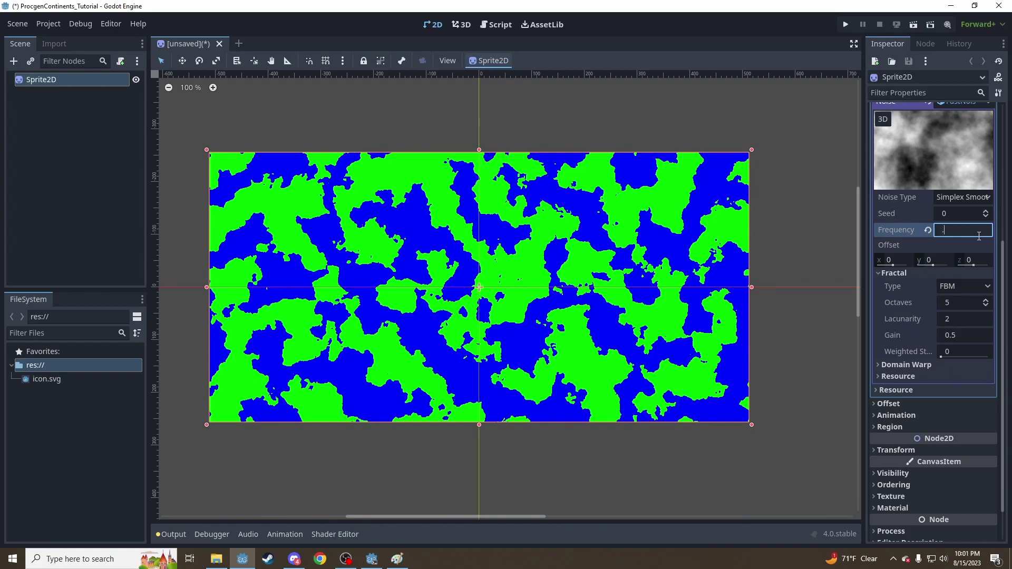
type(".005")
key("Return")
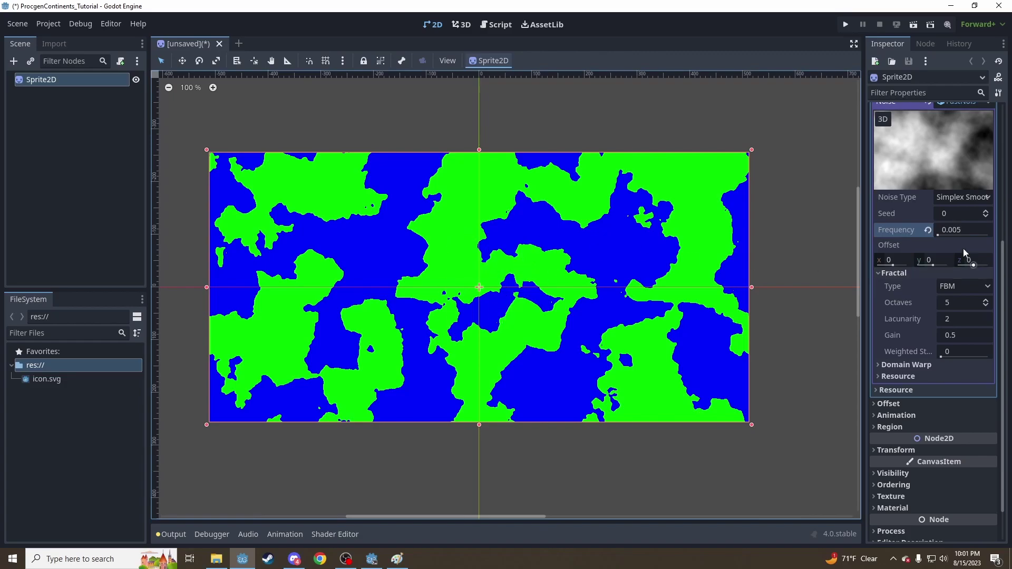
Set the noise Frequency to 0.003 and centre the map
left_click(961, 231)
type("0.003")
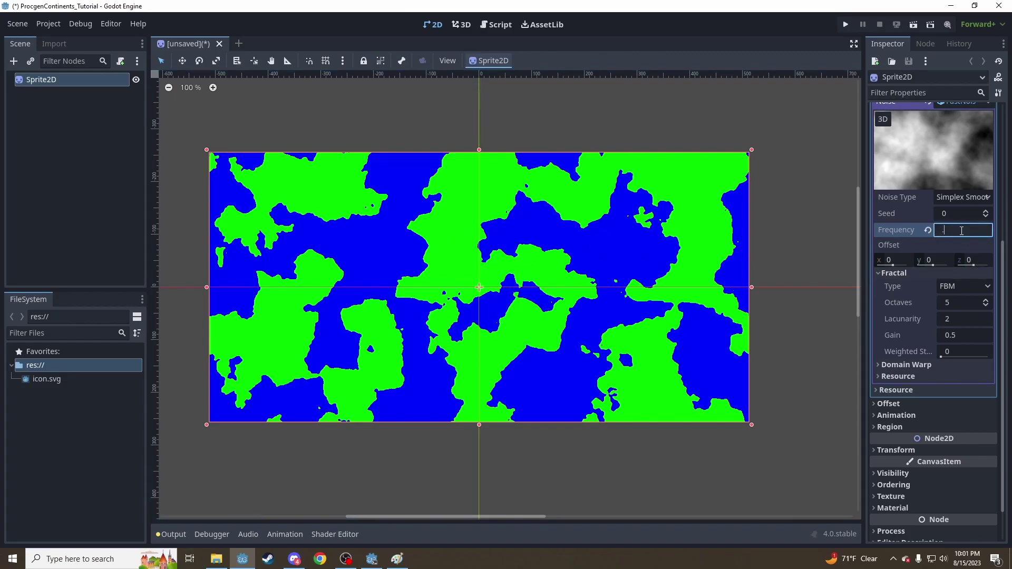
key("Return")
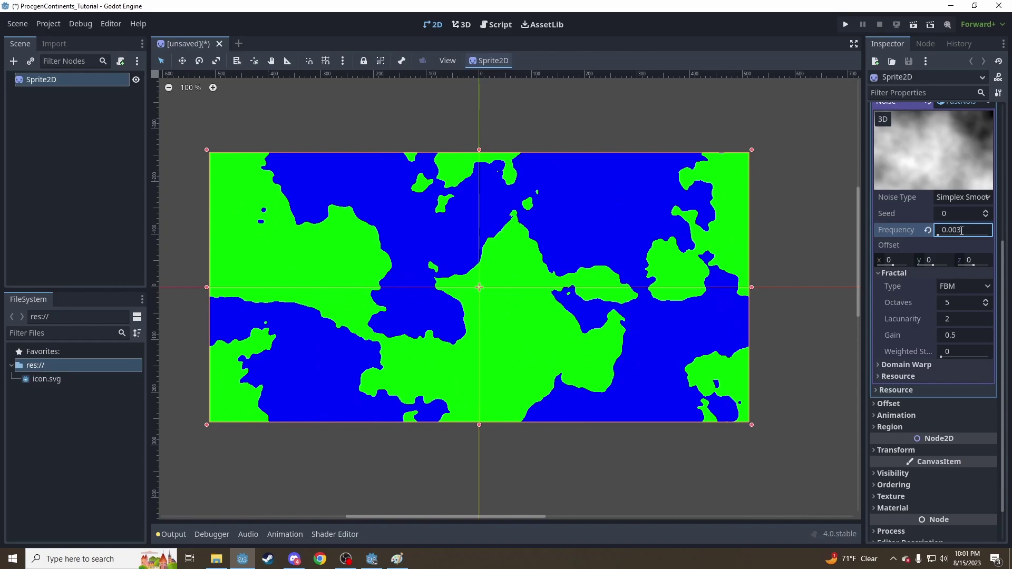
key("Return")
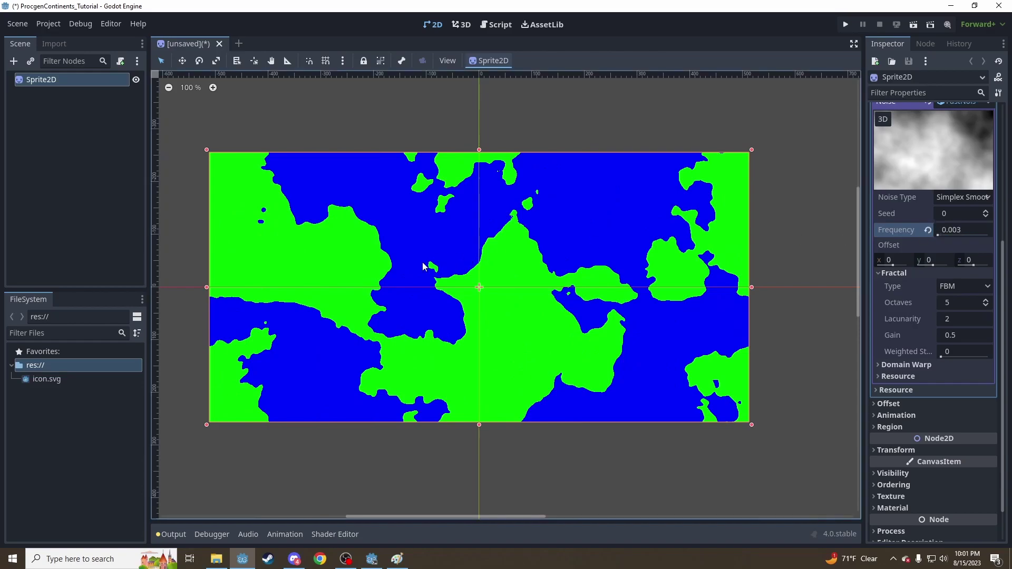
scroll(369, 274, "up", 3)
scroll(746, 271, "down", 3)
middle_click_drag(745, 271, 584, 273)
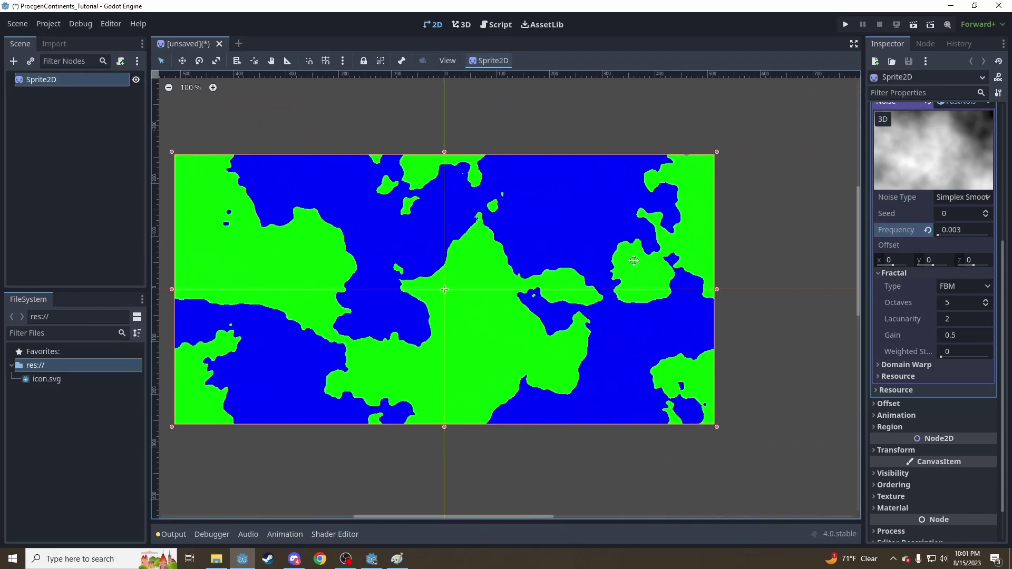
Test Frequencies 0.001 and 0.002, then settle back on 0.003
left_click(974, 230)
key("ctrl+a")
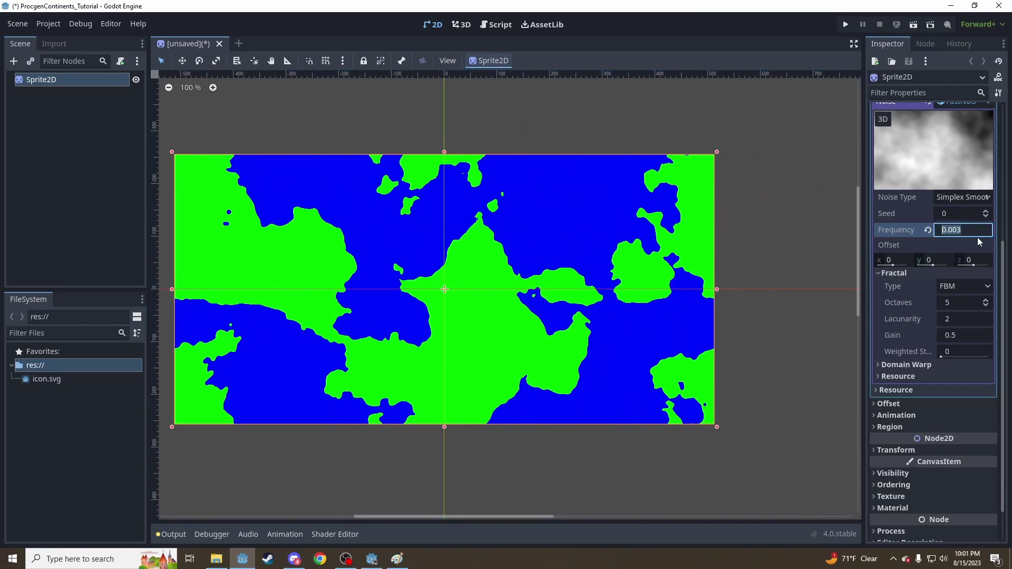
type("0.001")
key("Return")
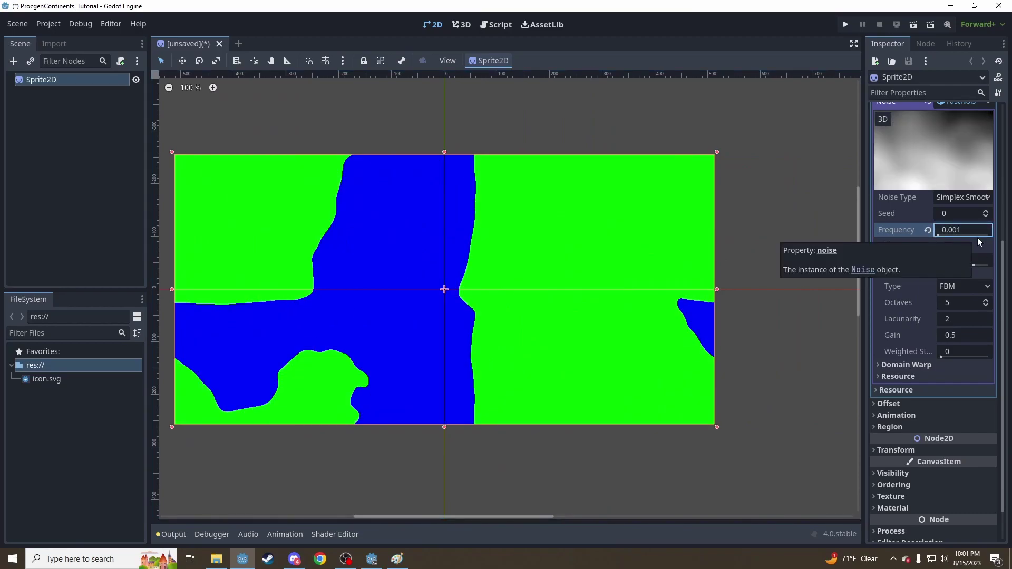
left_click(383, 258)
left_click(973, 229)
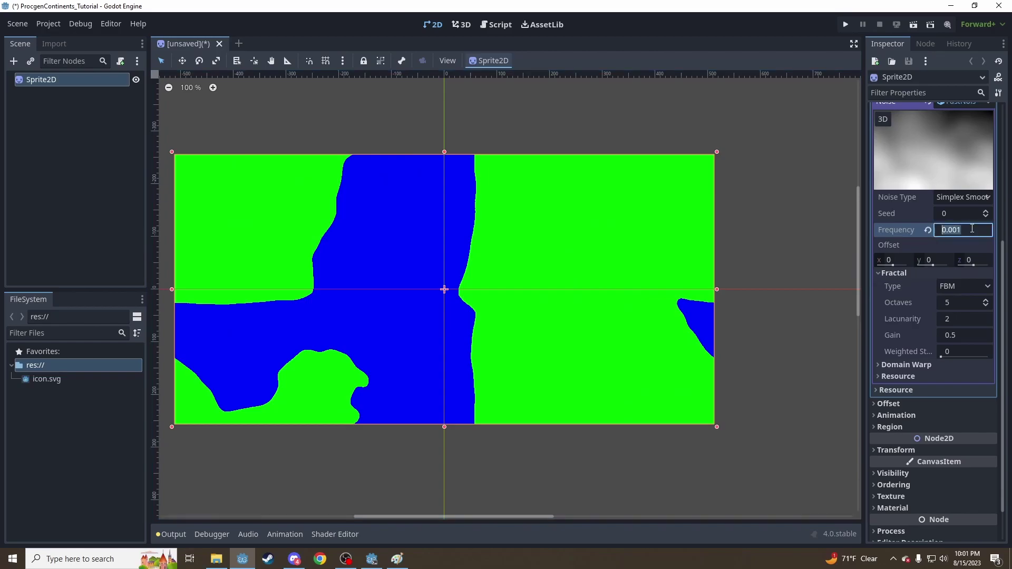
type("0.002")
key("Return")
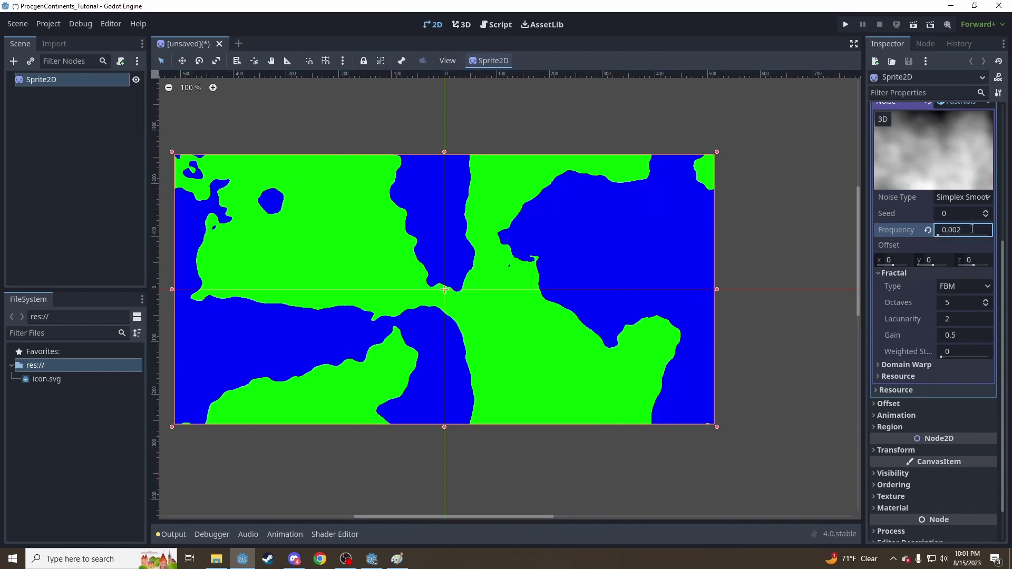
type("0.003")
key("Return")
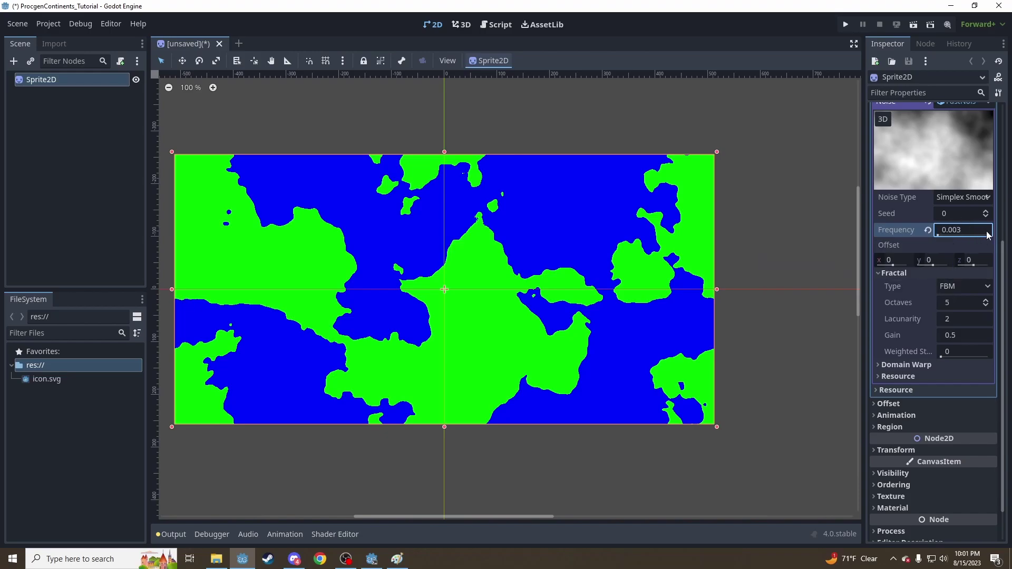
scroll(903, 285, "down", 2)
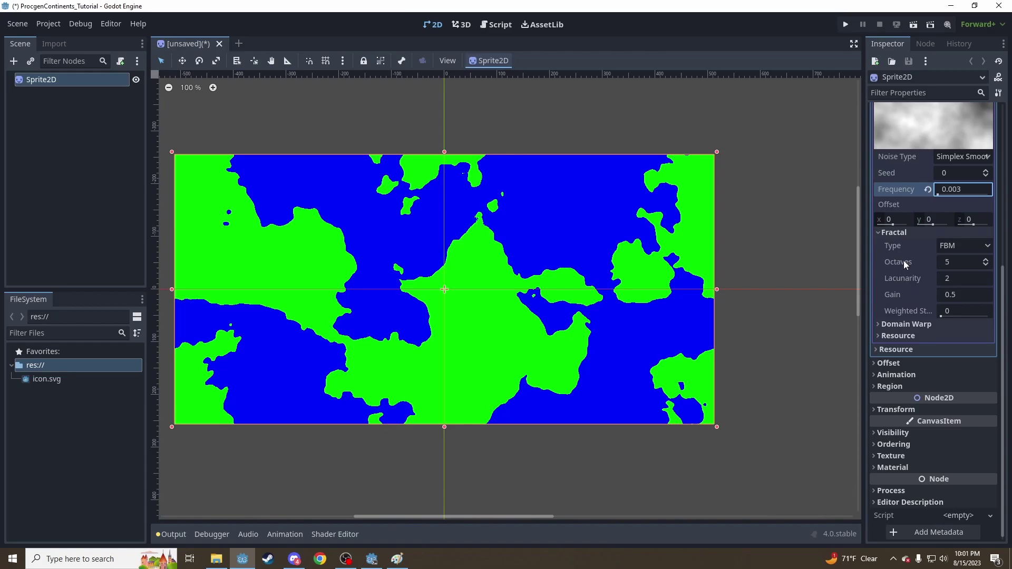
Step the fractal Octaves down and up, leaving them at 5
left_click(986, 266)
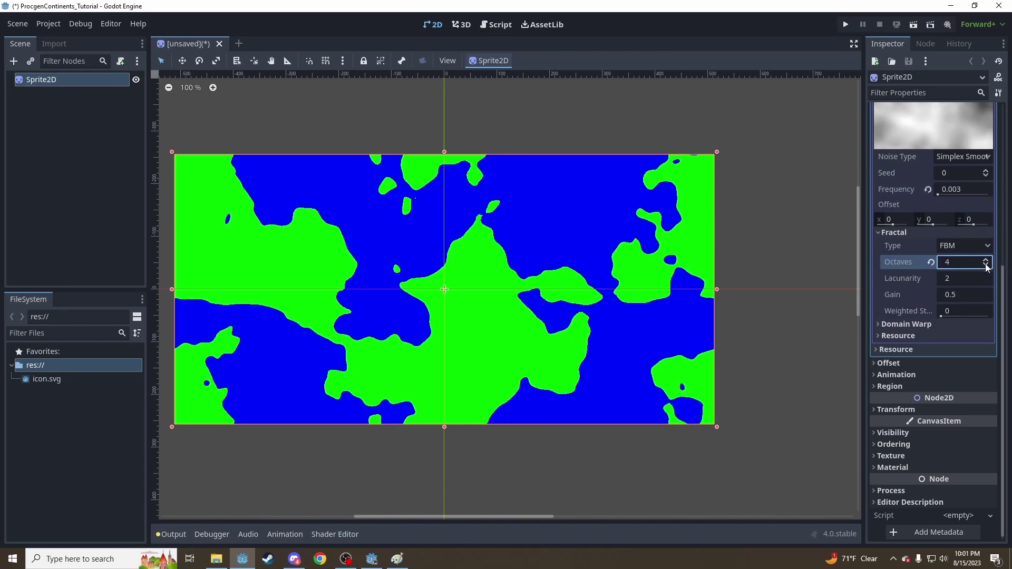
left_click(986, 266)
left_click(986, 266)
left_click(986, 266)
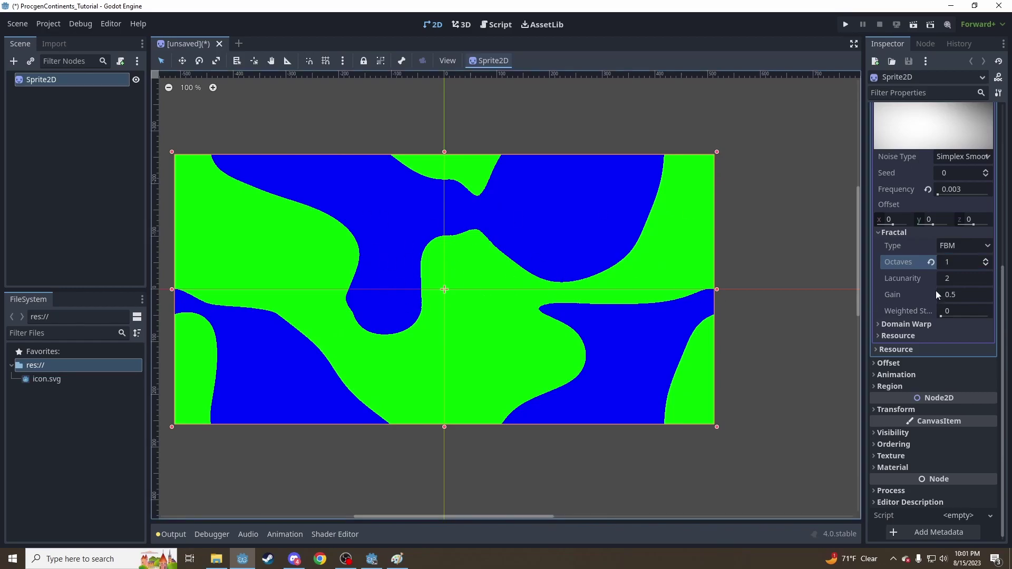
left_click(984, 260)
left_click(985, 259)
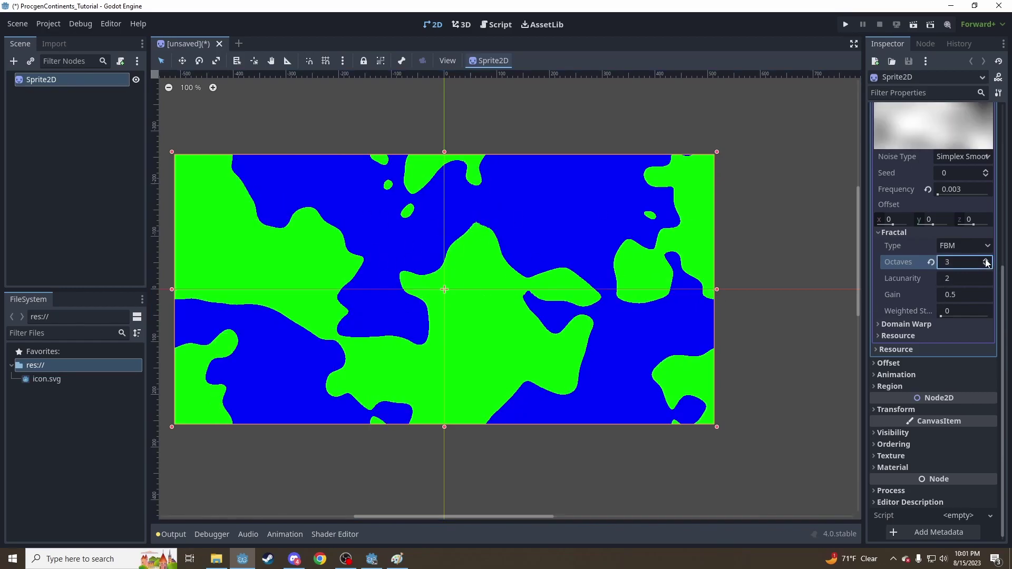
left_click(986, 259)
left_click(985, 260)
left_click(985, 259)
left_click(985, 260)
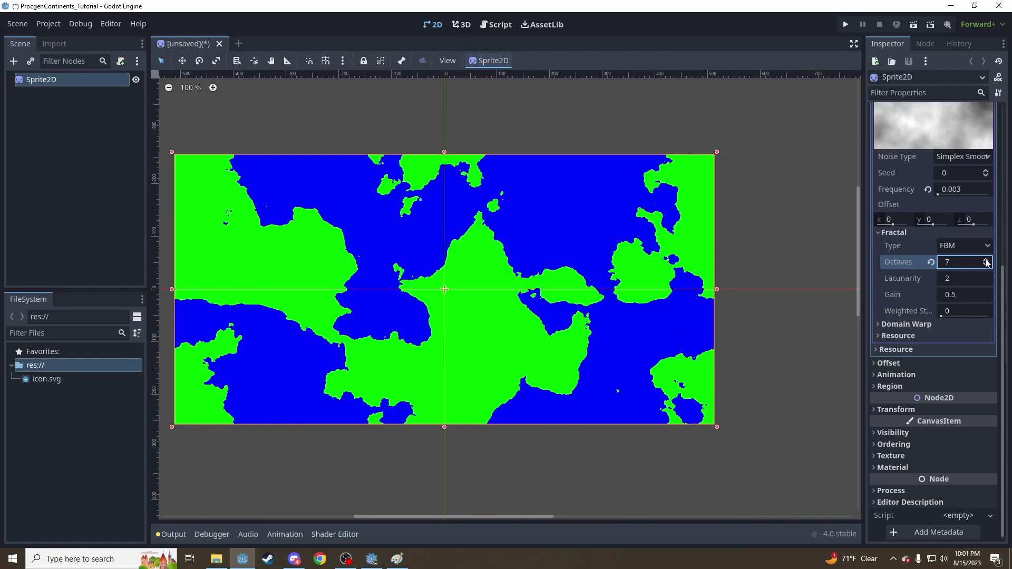
left_click(985, 265)
left_click(985, 264)
left_click(986, 265)
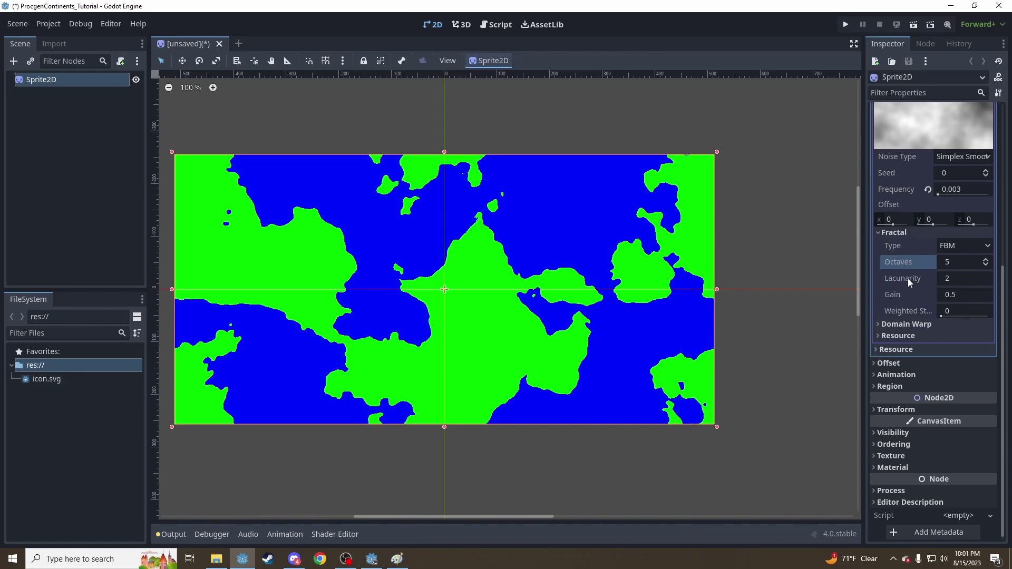
Experiment with lacunarity and gain, then reset them to defaults 2 and 0.5
left_click_drag(955, 281, 930, 280)
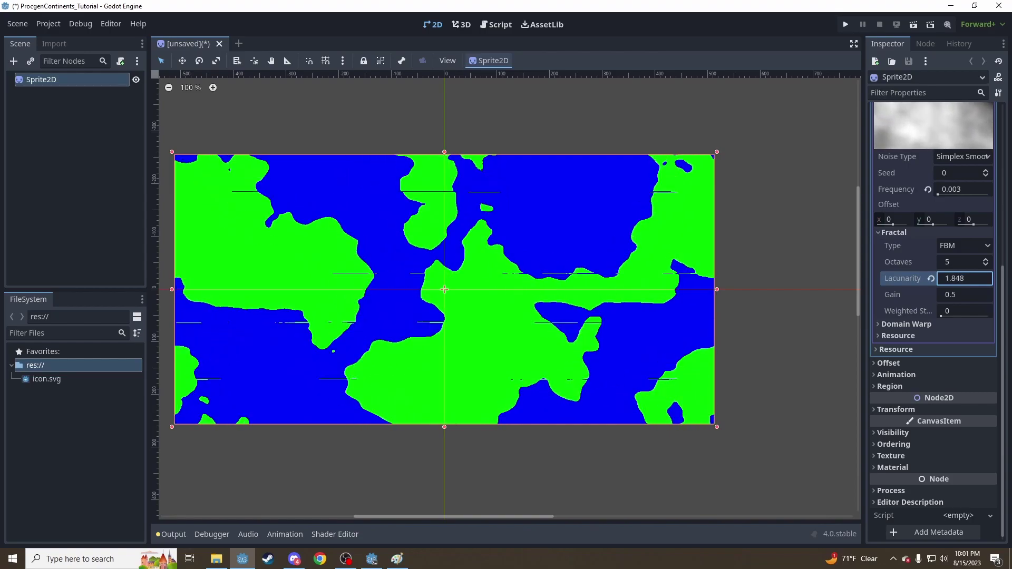
left_click(930, 279)
mouse_move(949, 294)
left_mouse_down()
mouse_move(980, 294)
mouse_move(949, 295)
left_mouse_up()
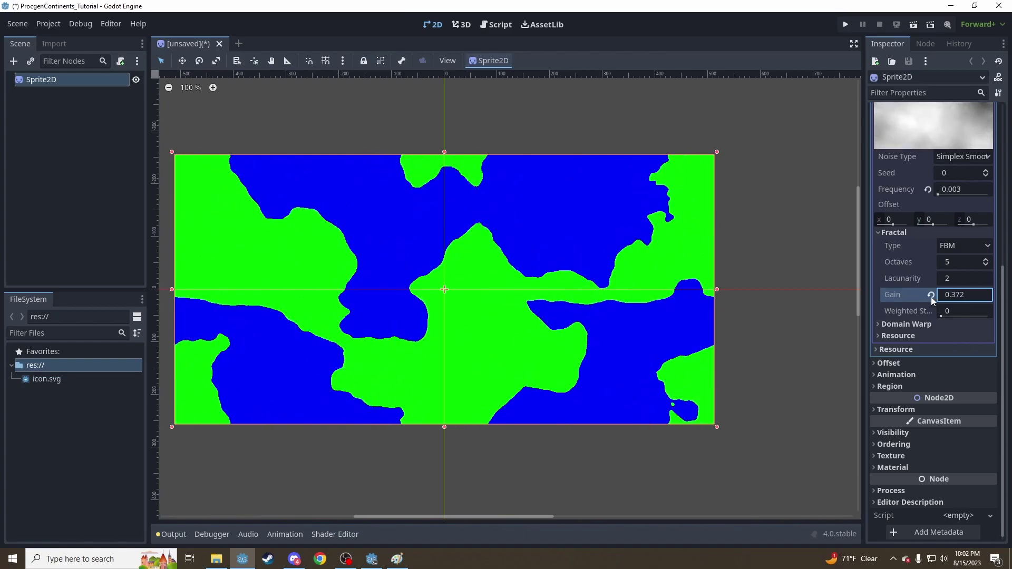
left_click(931, 294)
Set the fractal Lacunarity to 3 and Gain to 0.4
left_click(969, 277)
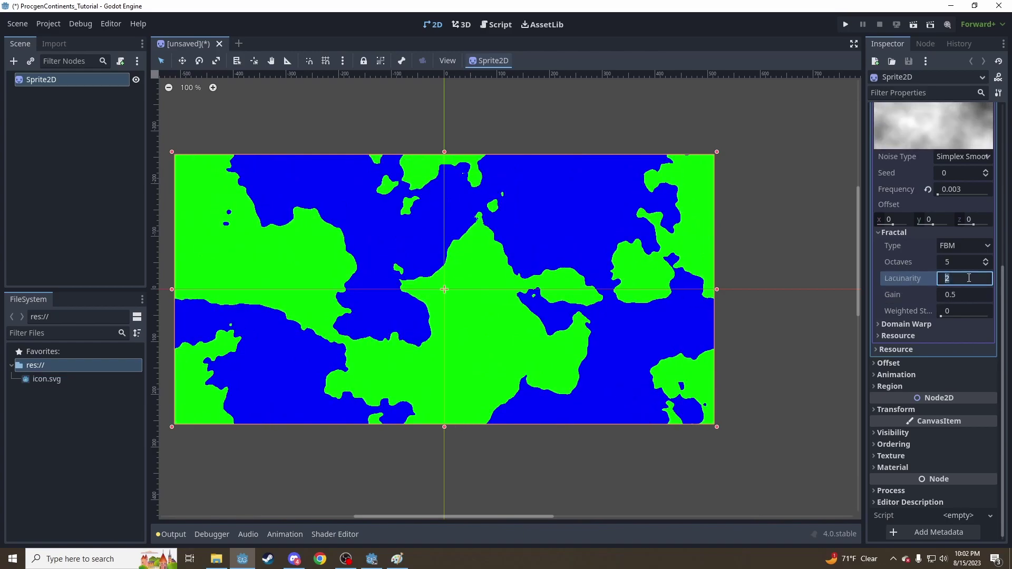
type("3")
key("Return")
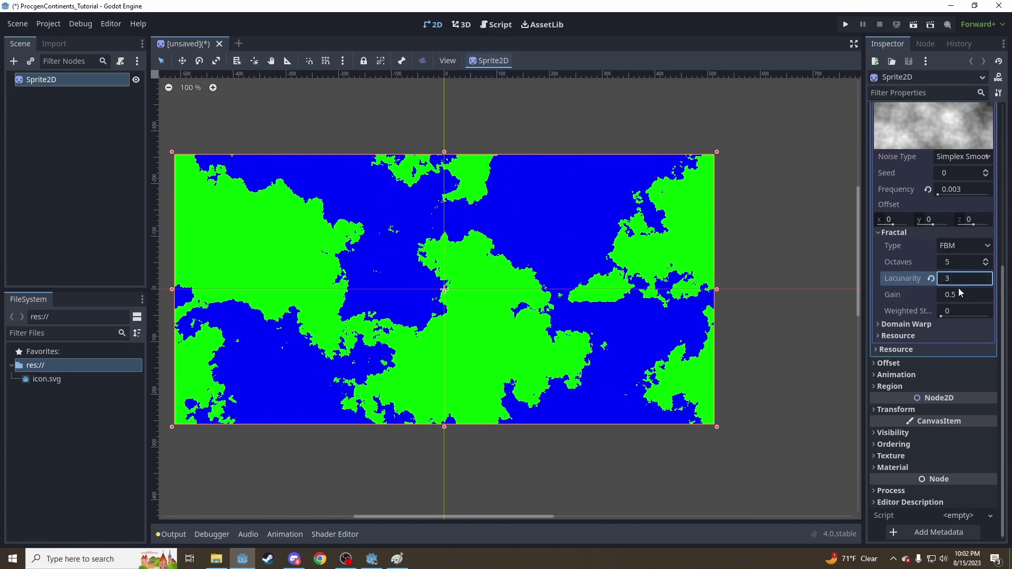
left_click(960, 296)
type("0.4")
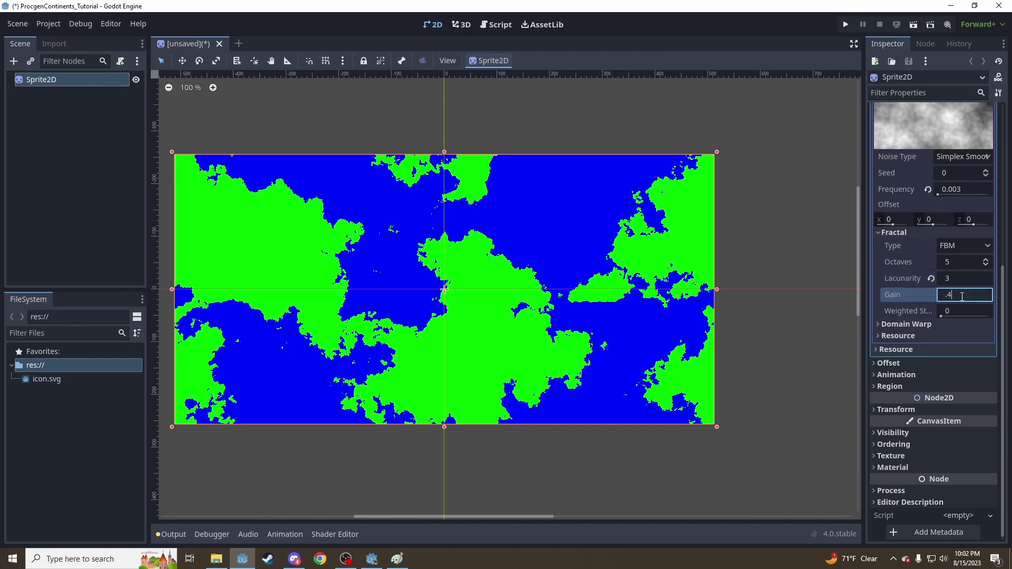
key("Return")
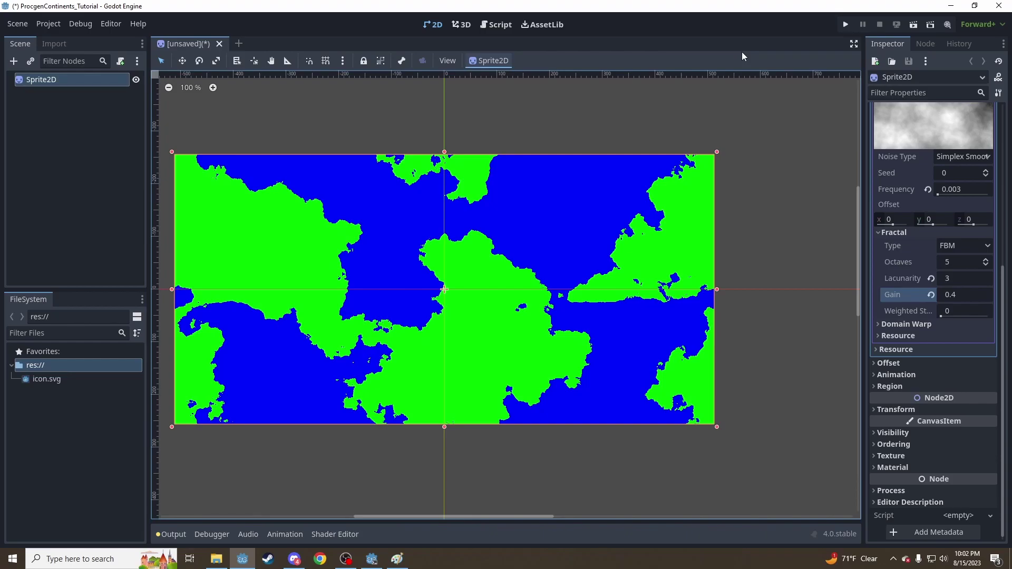
Expand the colour ramp settings and enter 0.6 for both offsets
scroll(893, 286, "up", 6)
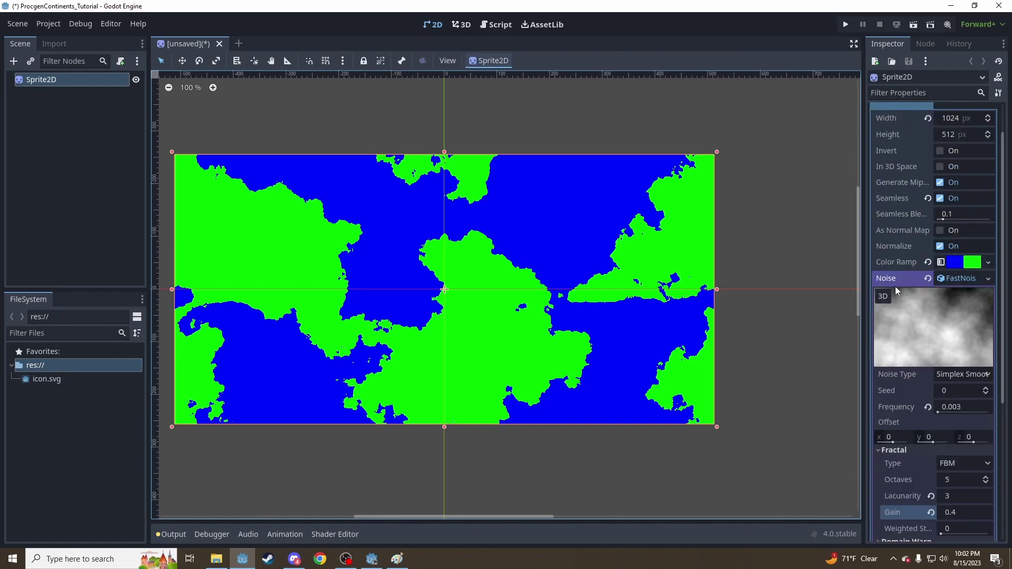
left_click(959, 263)
scroll(915, 254, "down", 2)
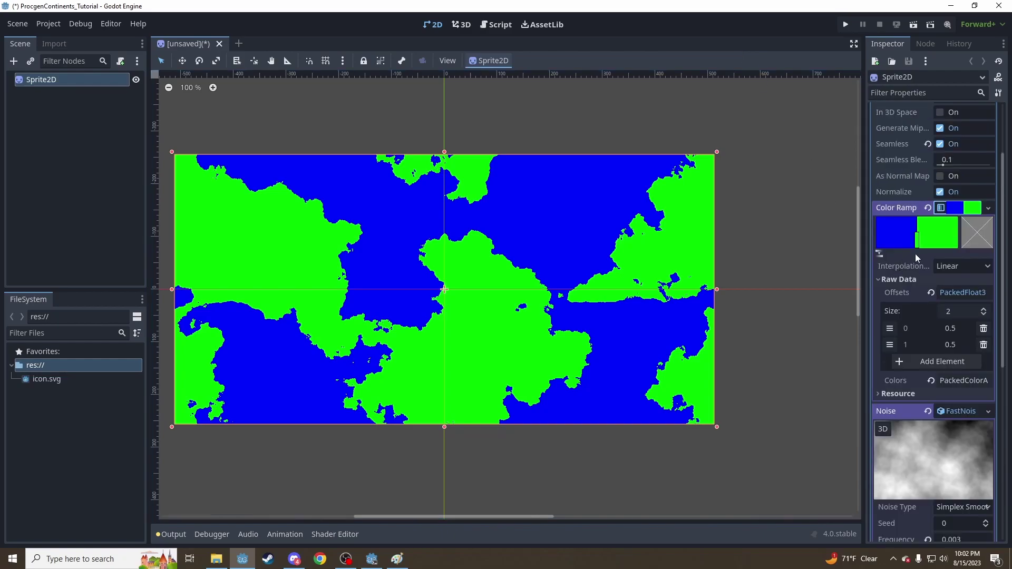
left_click(960, 343)
type("0.6")
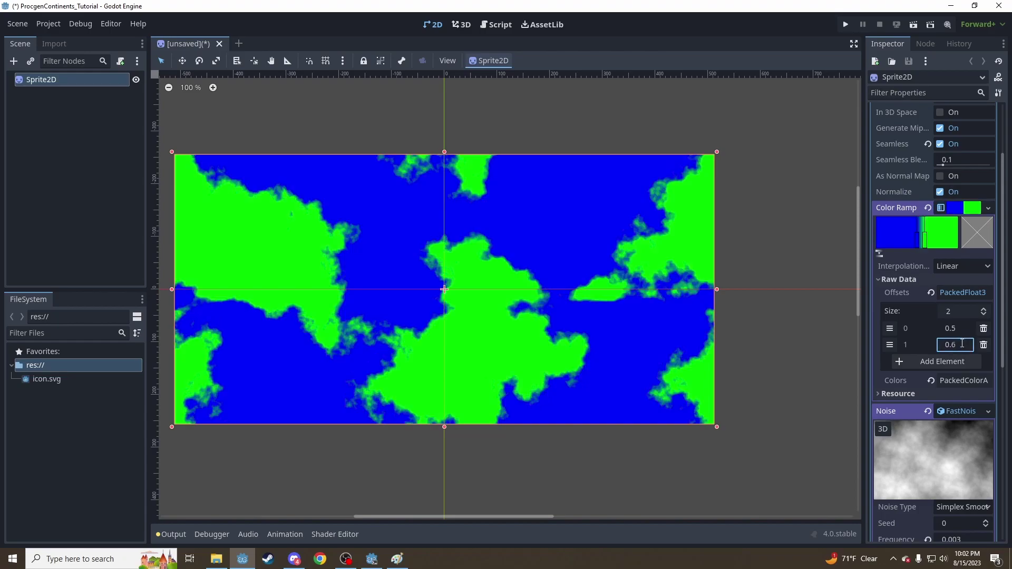
left_click(961, 330)
type("0.6")
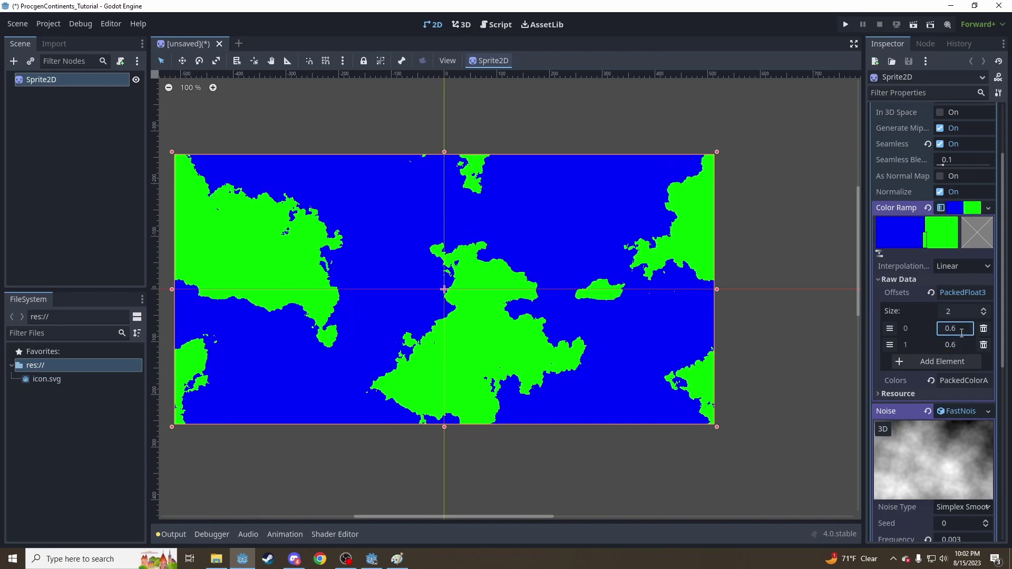
left_click(359, 268)
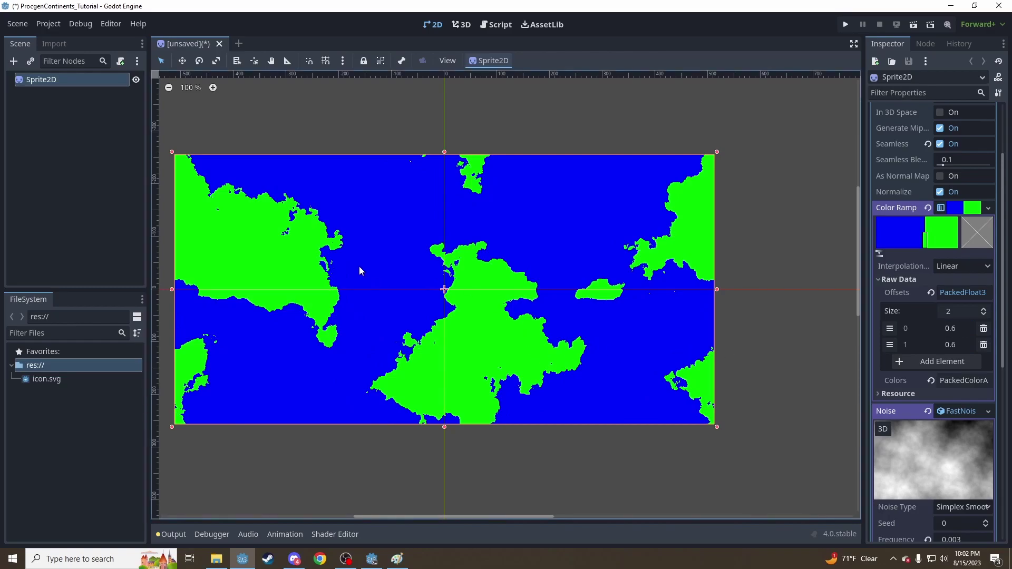
Try both colour ramp offsets at 0.7
left_click(968, 343)
type("0.7")
key("Return")
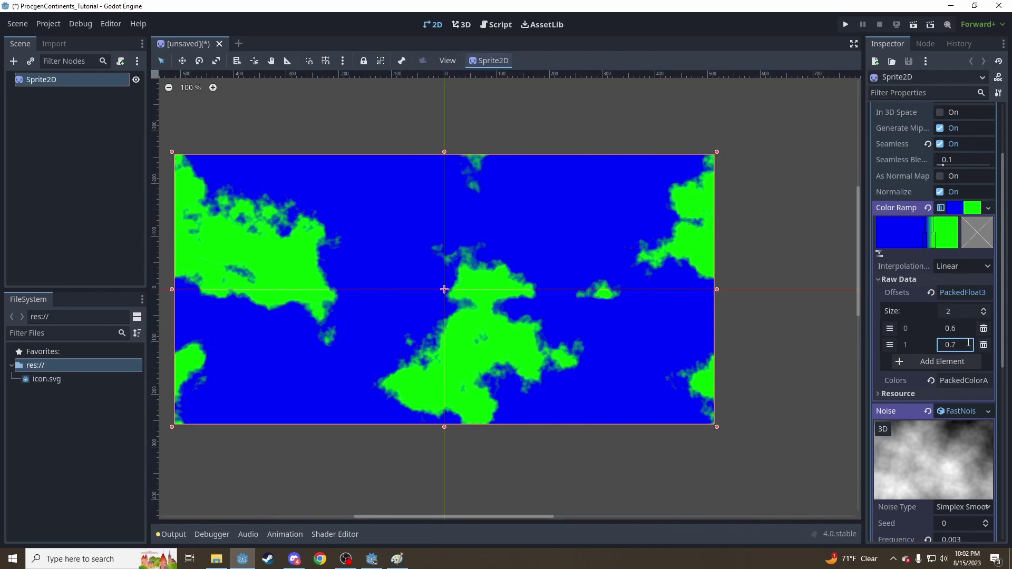
left_click(967, 328)
type("0.7")
key("Return")
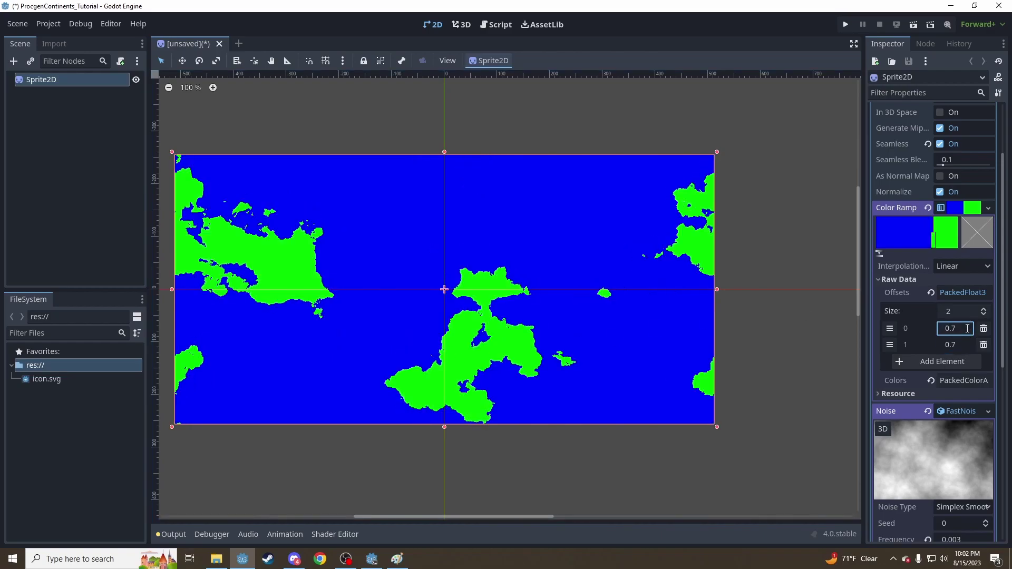
Change both colour ramp offsets to 0.4
left_click(962, 329)
key("BackSpace")
type("0.4")
key("Return")
left_click(963, 346)
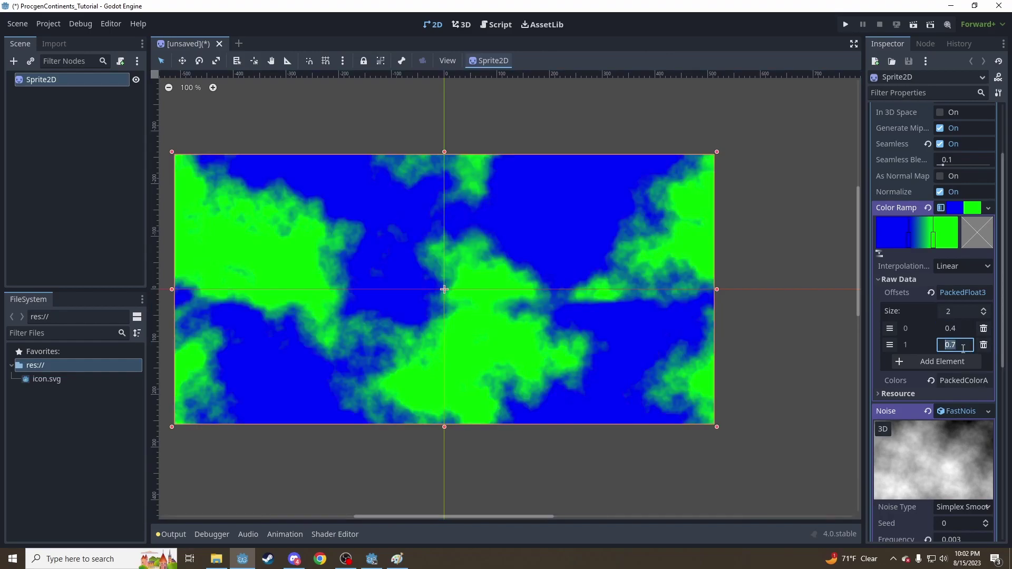
key("BackSpace")
type("0.4")
key("Return")
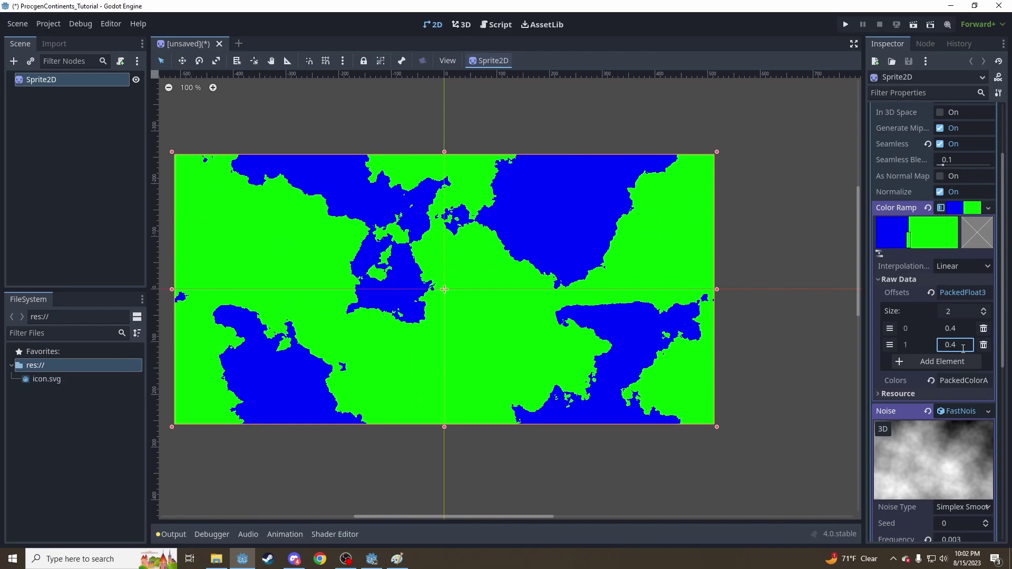
Return the first offset to 0.6, then shift the ramp's hard edge back to 0.4
left_click(959, 328)
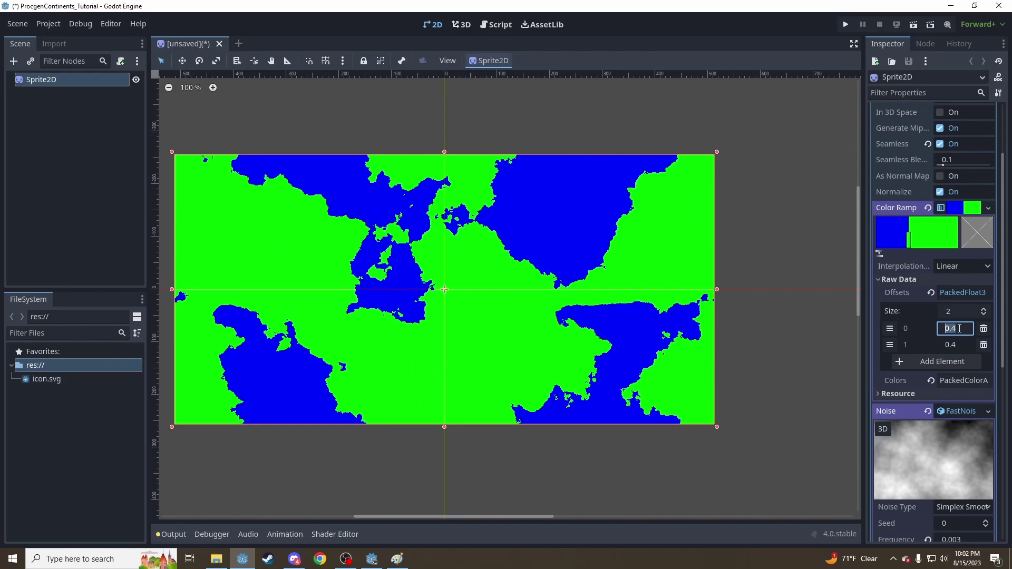
key("BackSpace")
type("0.6")
key("Return")
left_click(942, 345)
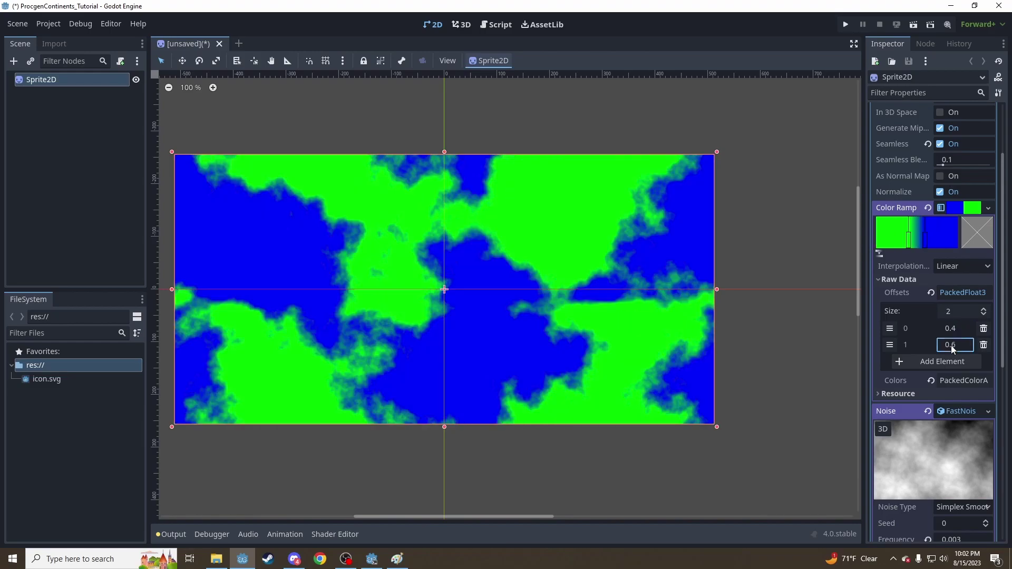
left_click(955, 328)
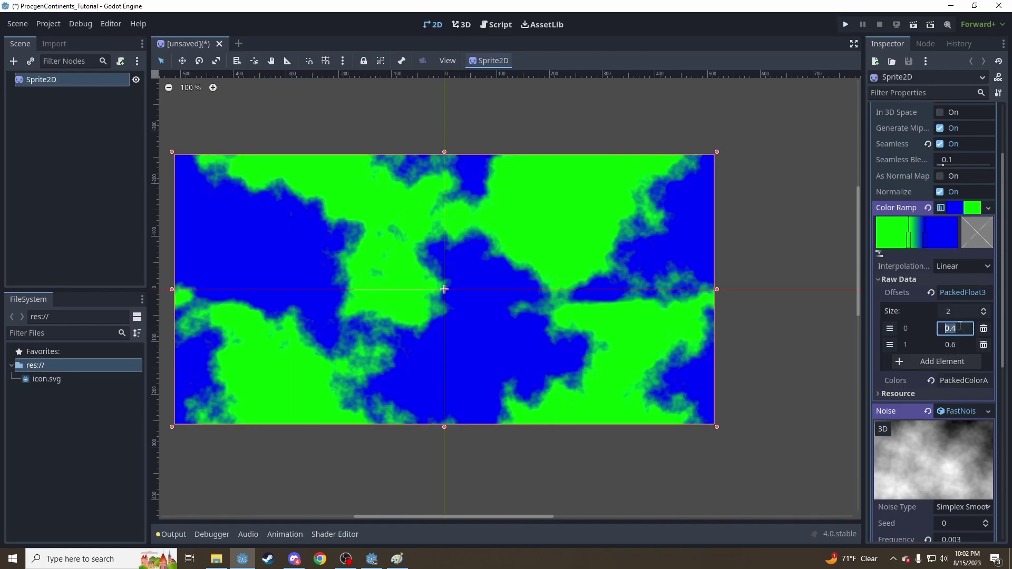
type("0.6")
key("Return")
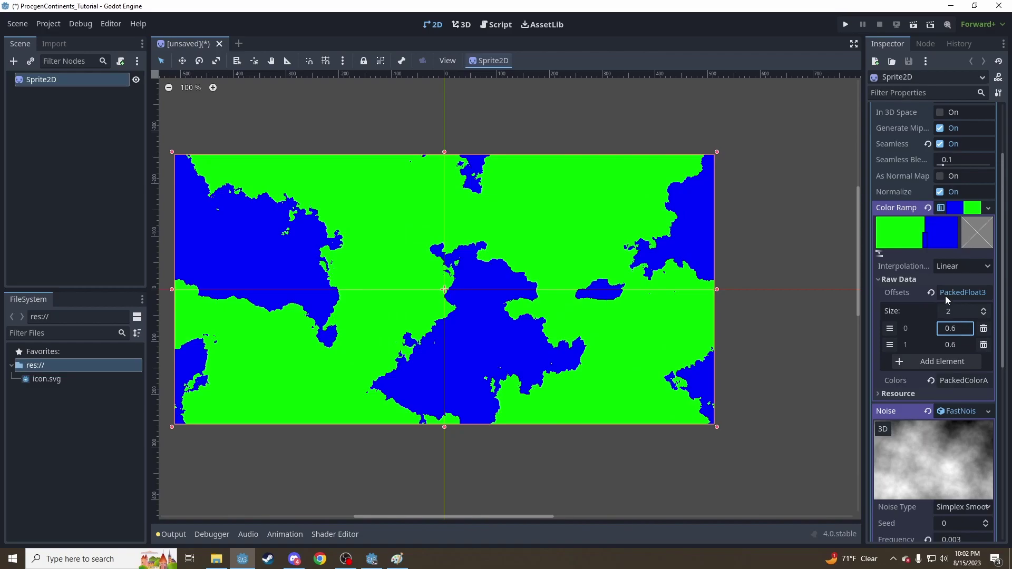
left_click(879, 255)
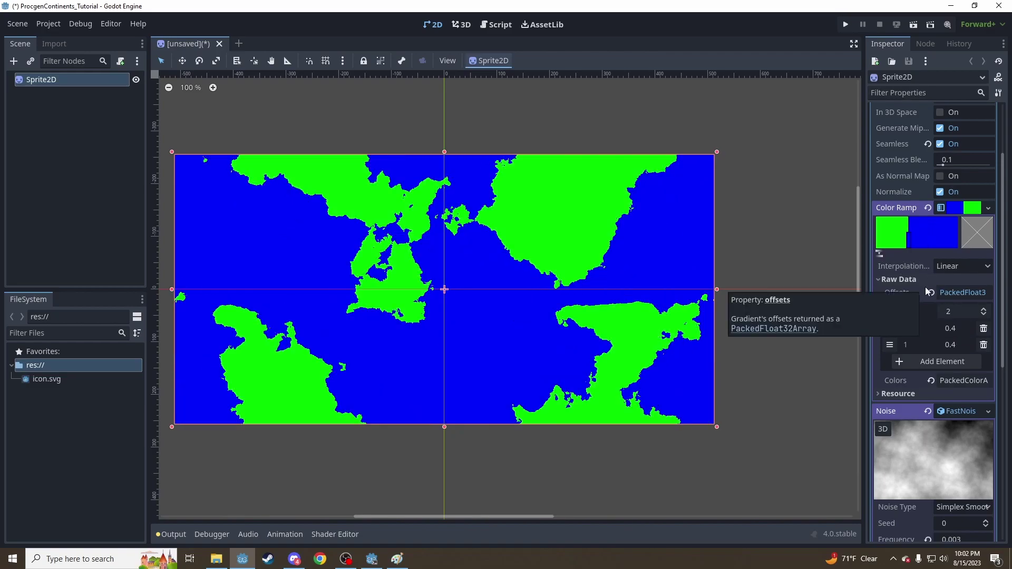
Set both offsets to 0.6 again, then move the hard edge to 0.4
left_click(958, 329)
left_click(955, 345)
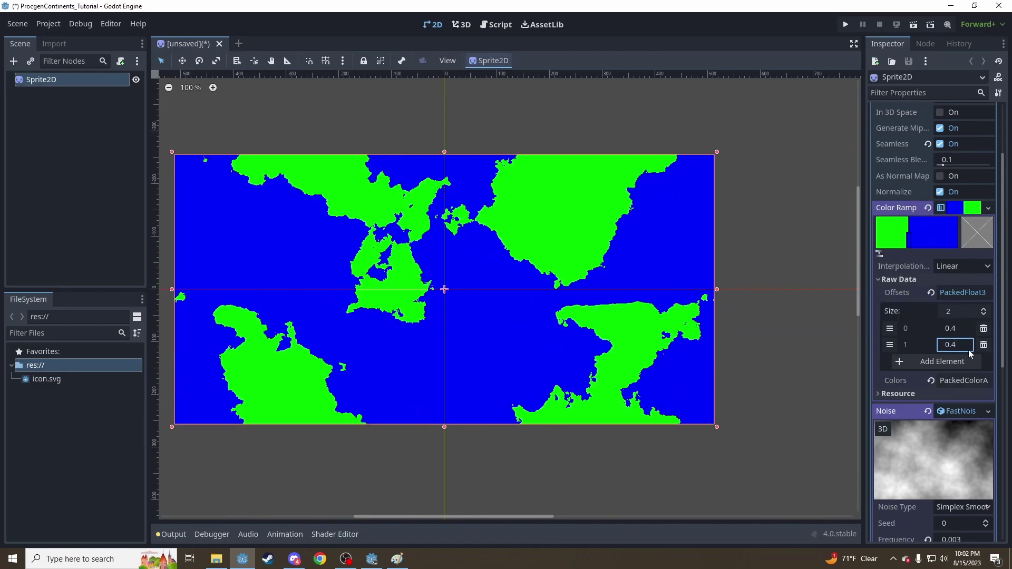
type("0.6")
key("Return")
left_click(951, 328)
type("0.6")
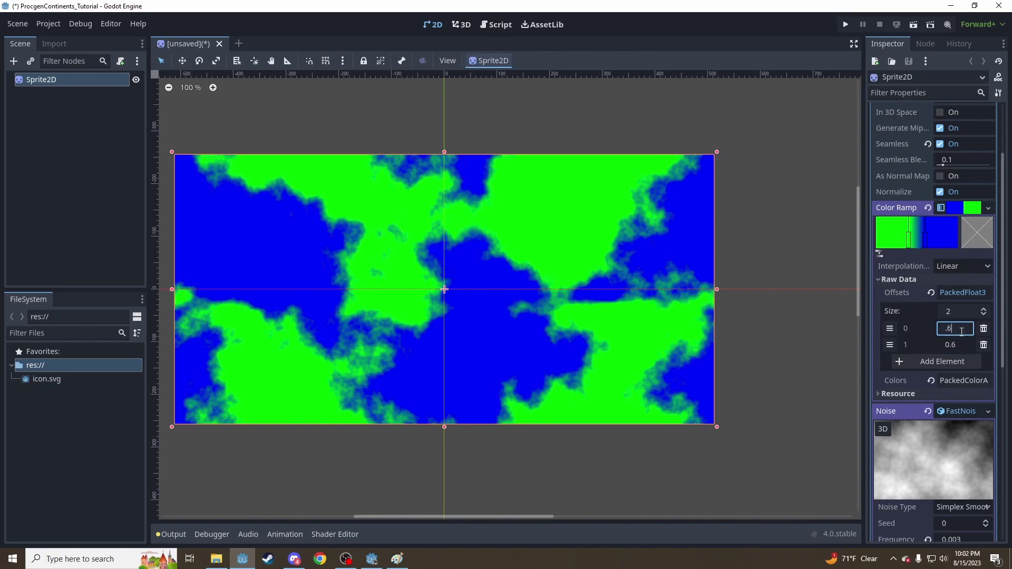
key("Return")
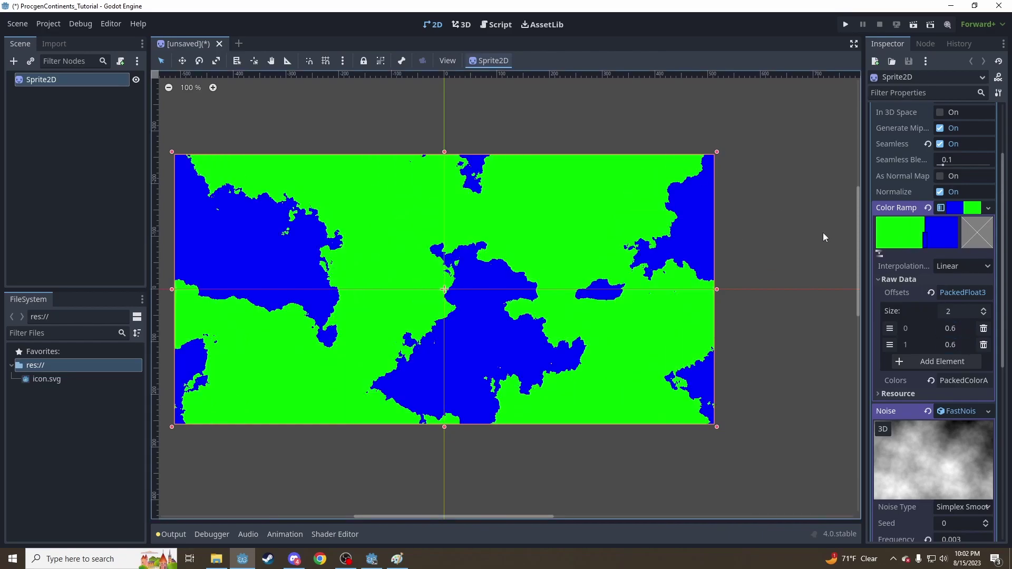
left_click(879, 252)
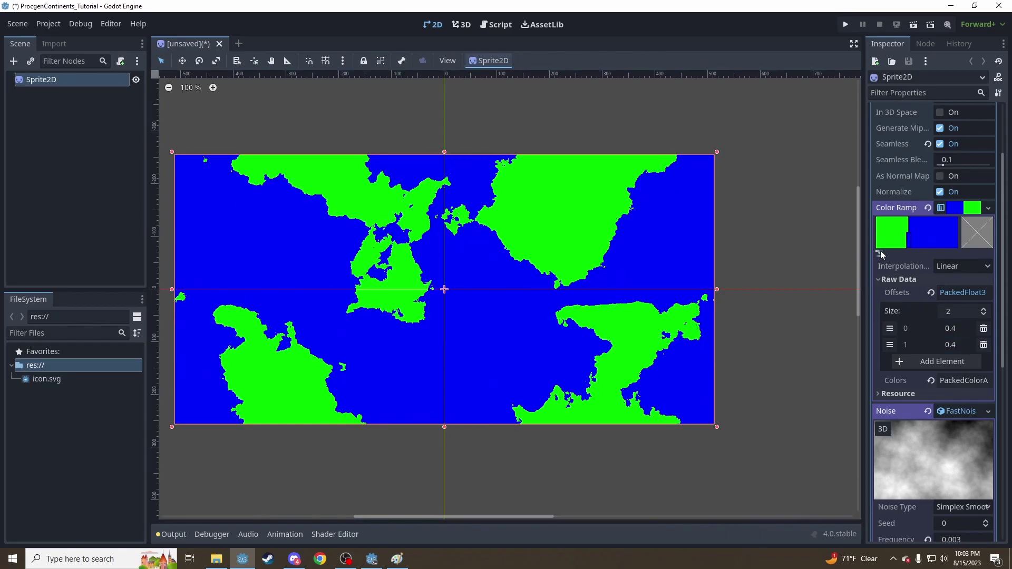
Re-enter 0.6 for the first offset, undo, and restore both offsets to 0.6
left_click(955, 329)
type("0.6")
key("Return")
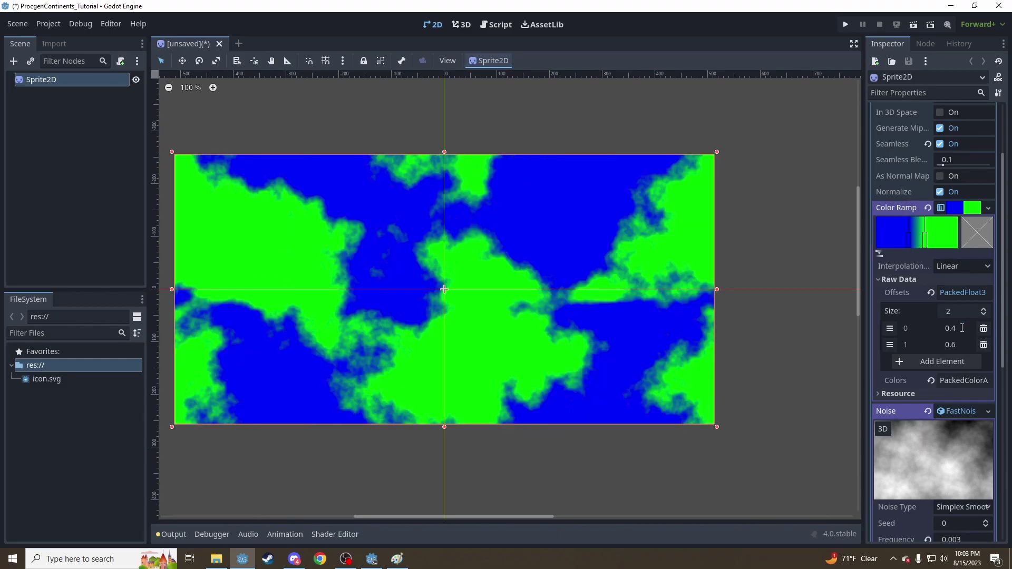
left_click(951, 328)
type("0.6")
key("Return")
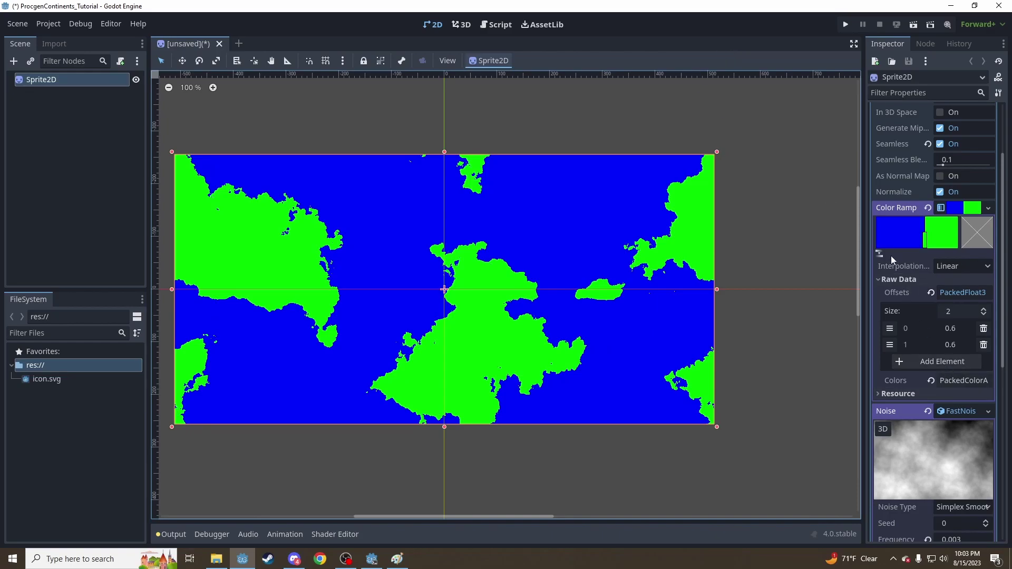
key("ctrl+z")
key("ctrl+z")
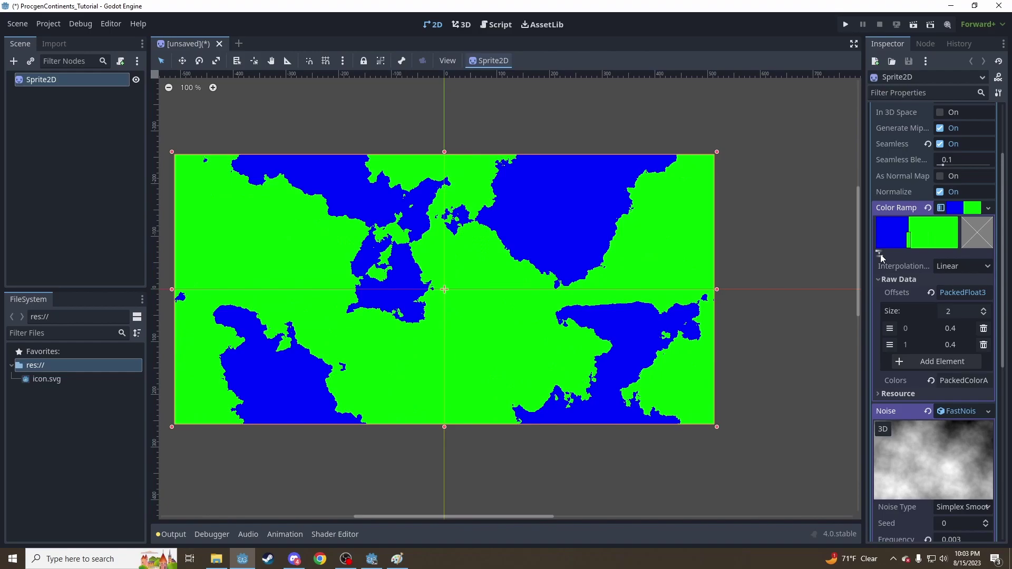
left_click(879, 253)
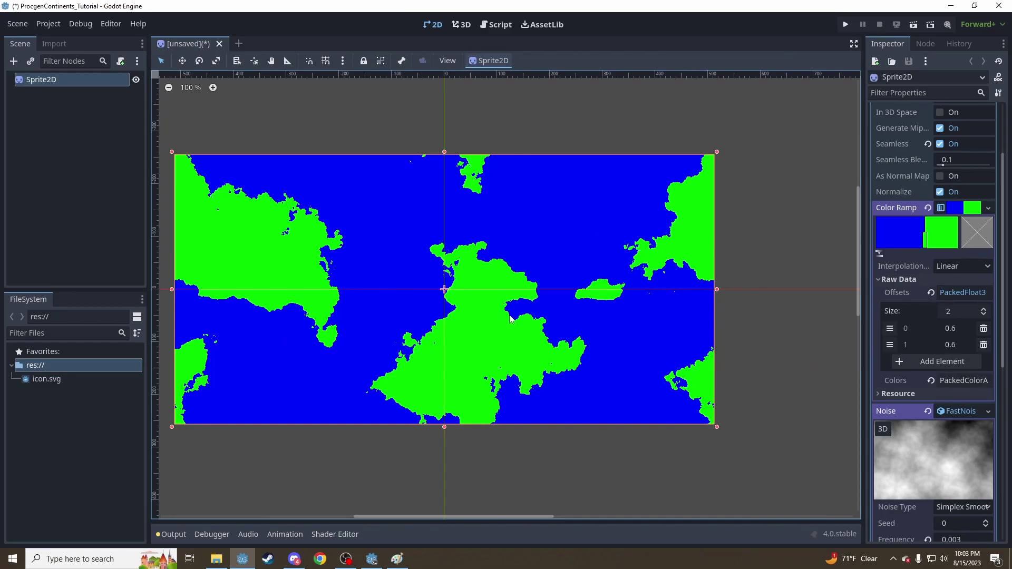
scroll(510, 318, "up", 5)
scroll(555, 320, "down", 1)
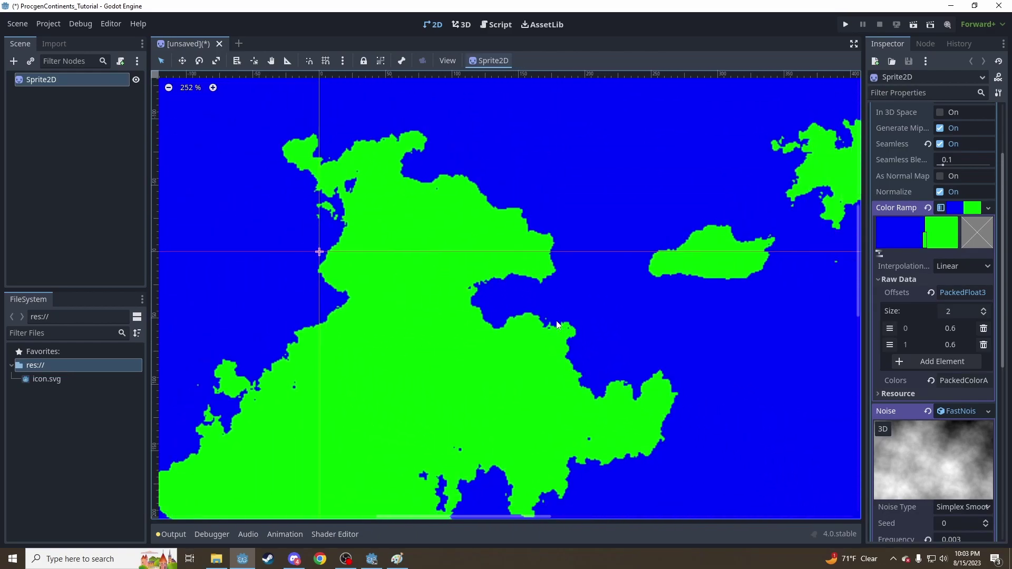
scroll(558, 325, "up", 2)
scroll(599, 309, "down", 1)
scroll(527, 333, "up", 2)
scroll(633, 252, "up", 1)
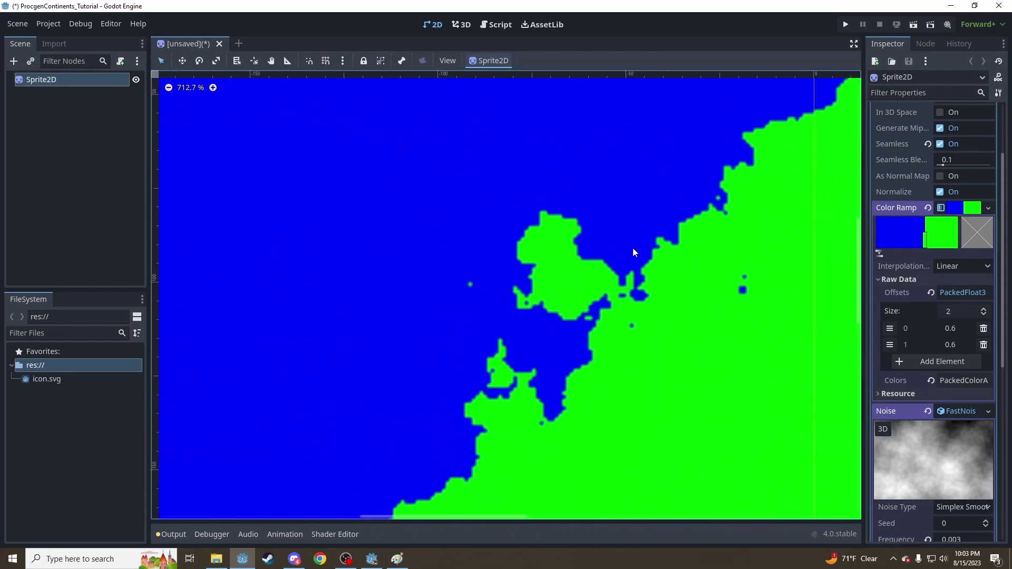
scroll(634, 253, "down", 2)
scroll(429, 402, "down", 1)
scroll(557, 161, "down", 2)
scroll(656, 389, "down", 2)
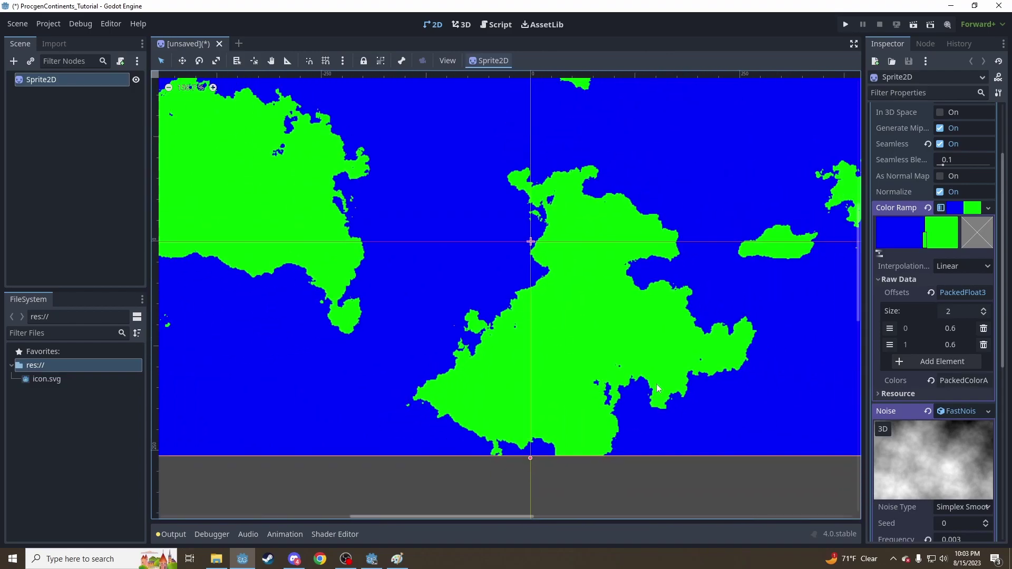
scroll(611, 397, "up", 3)
scroll(604, 352, "down", 2)
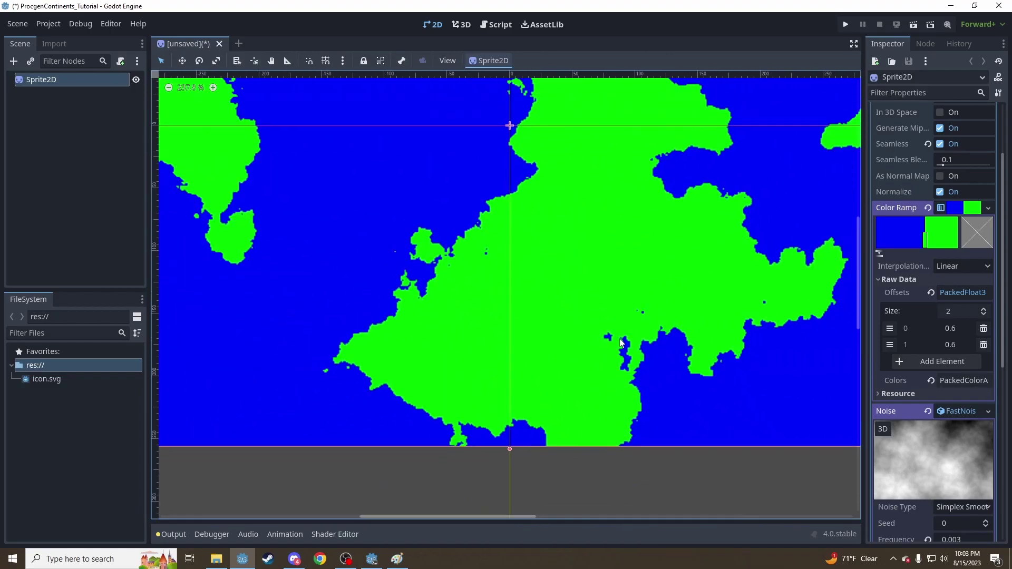
scroll(620, 343, "down", 3)
scroll(524, 301, "up", 7)
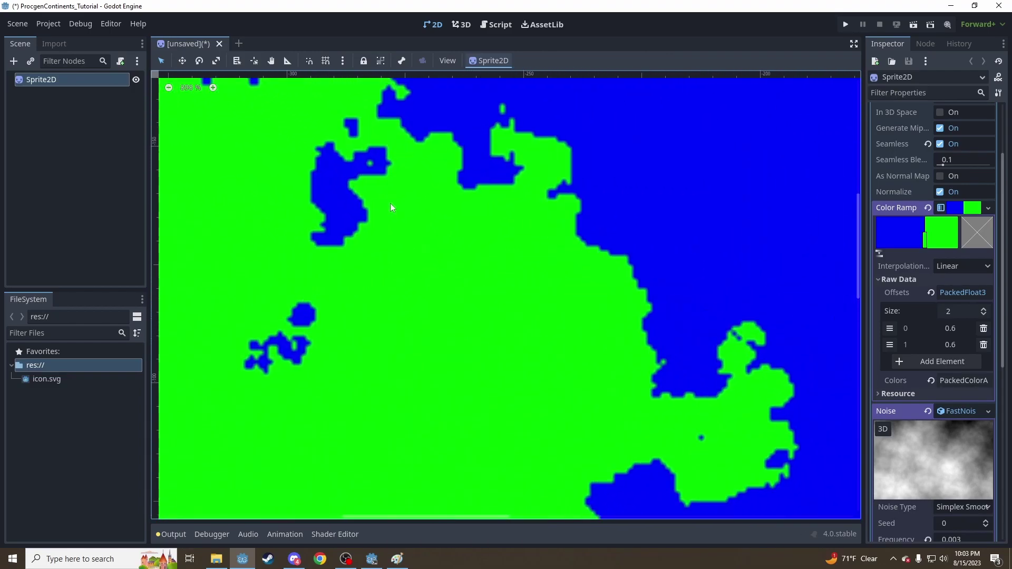
scroll(490, 292, "up", 5, "ctrl")
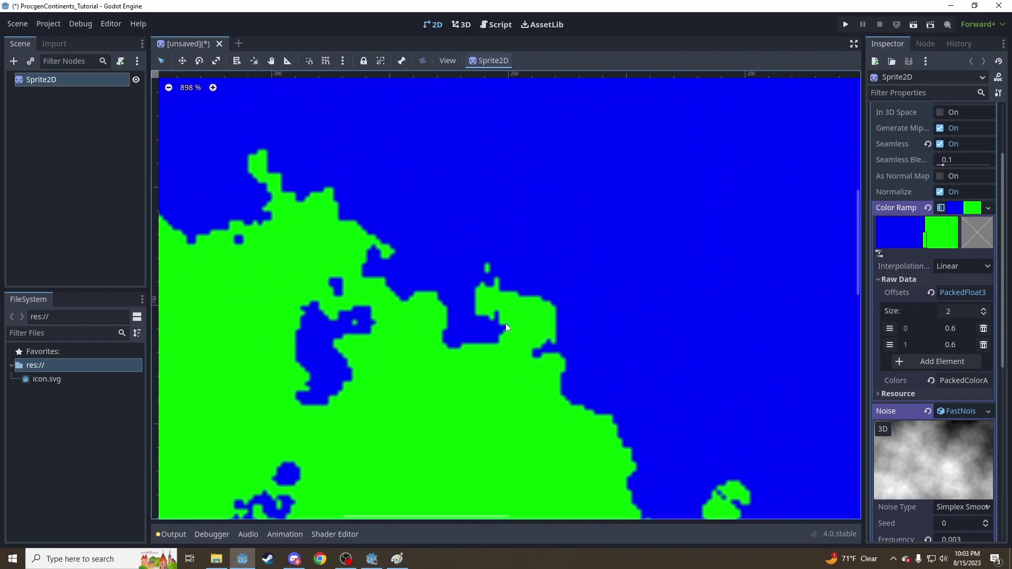
scroll(506, 329, "up", 5)
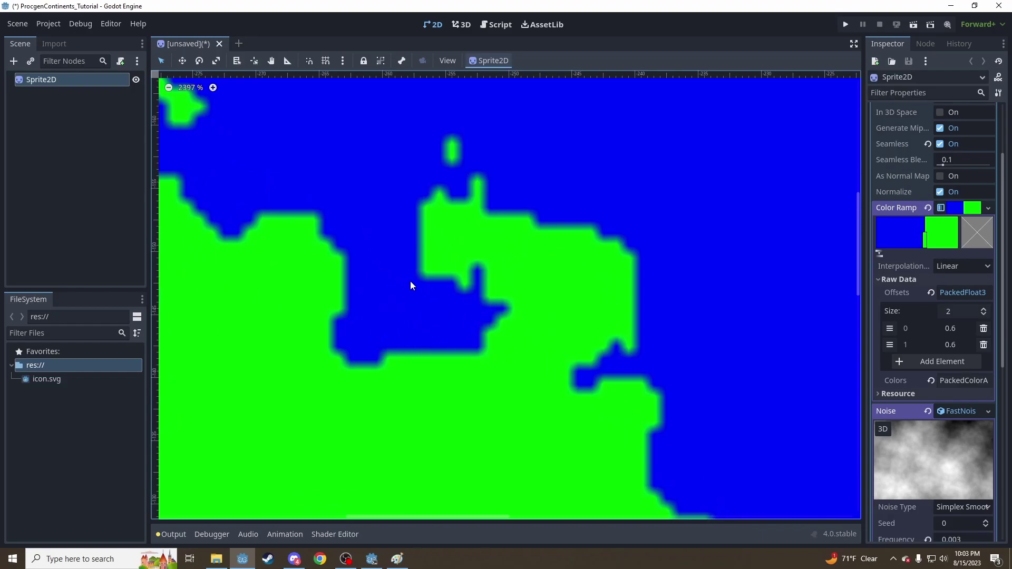
scroll(363, 243, "down", 10)
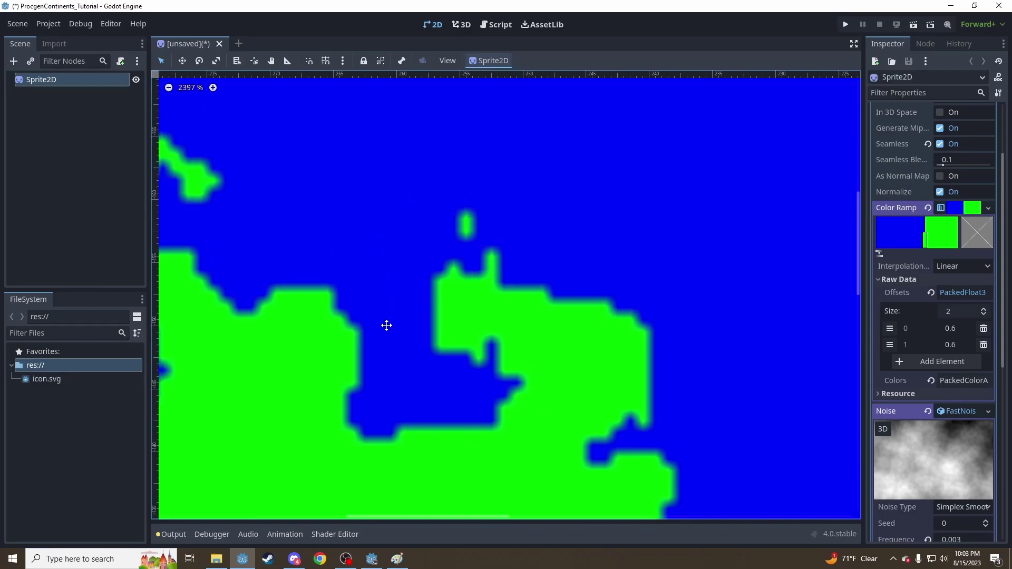
scroll(577, 397, "down", 2)
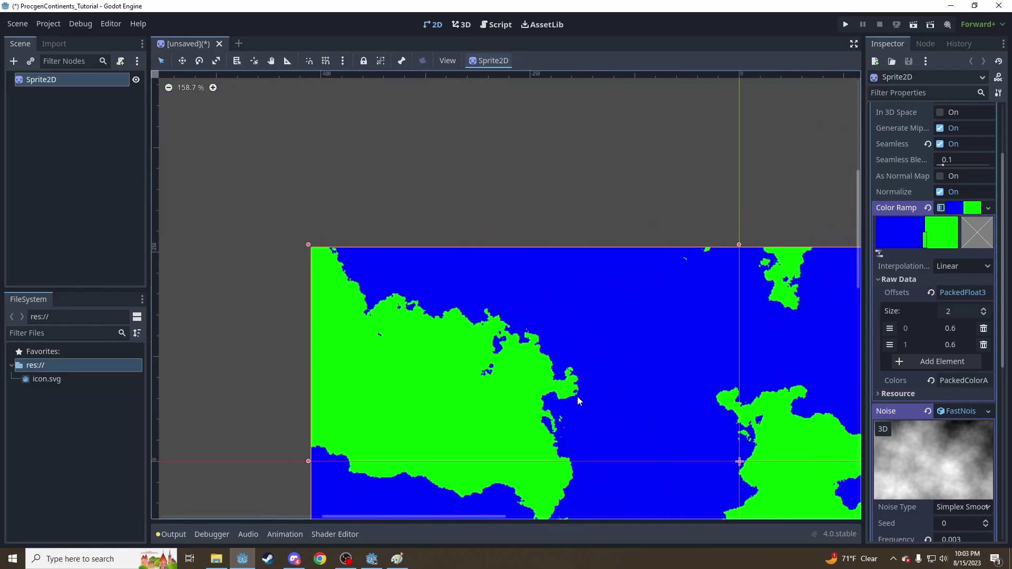
middle_click_drag(576, 396, 382, 227)
left_click(183, 89)
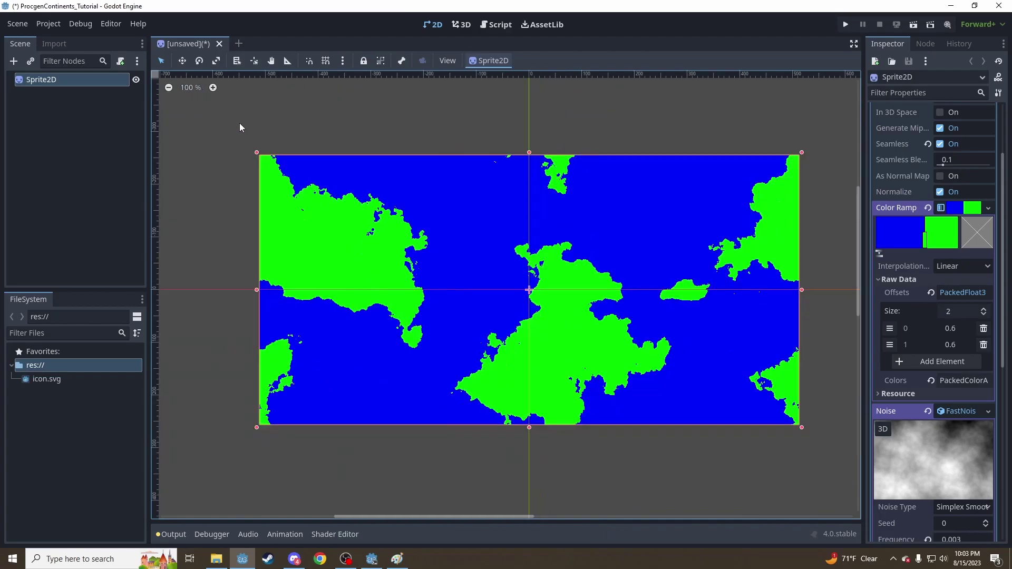
Step the FastNoiseLite Seed up from 0 to 4 with the spin arrow
scroll(954, 263, "down", 5)
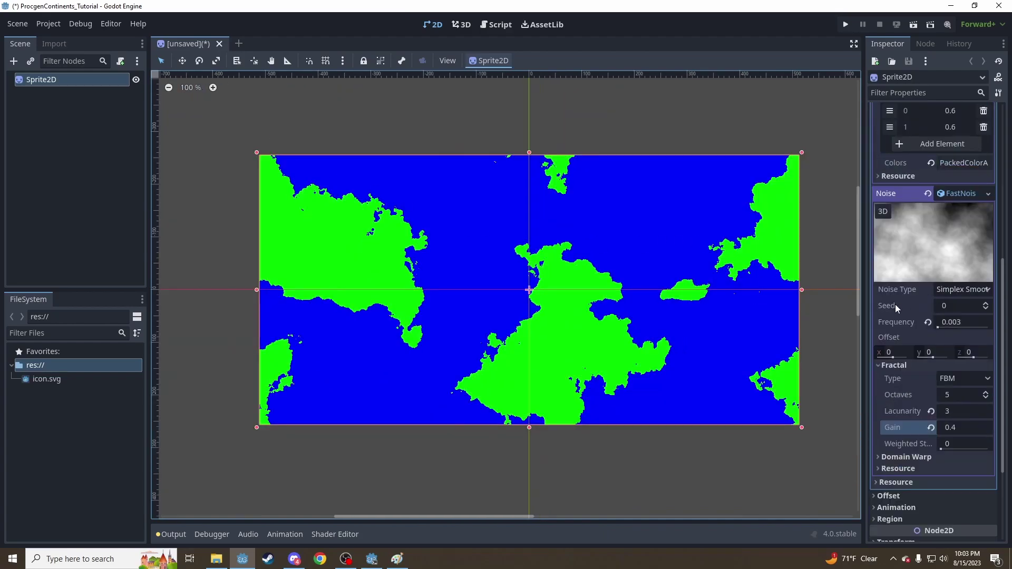
middle_click_drag(813, 307, 775, 310)
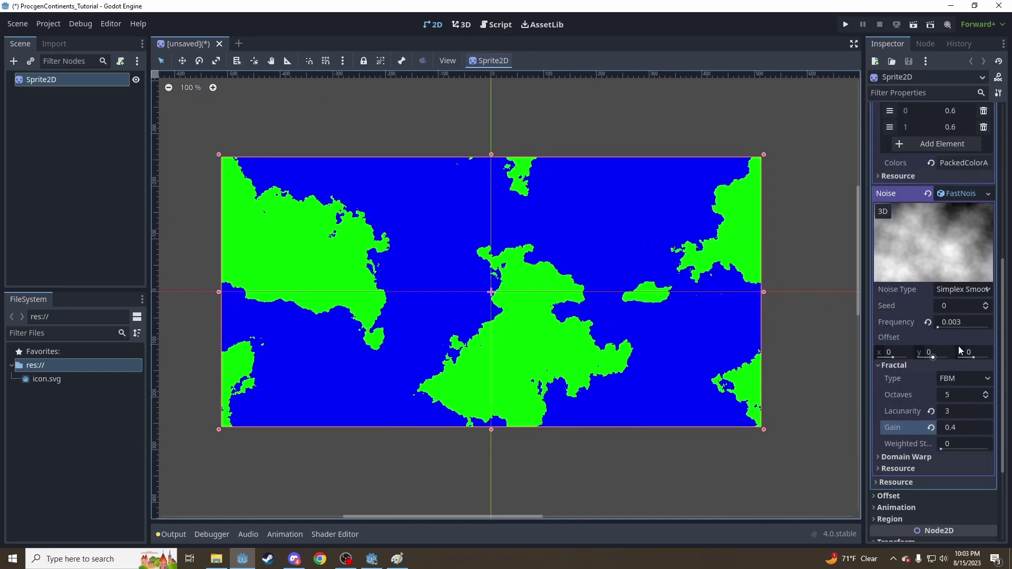
left_click(986, 304)
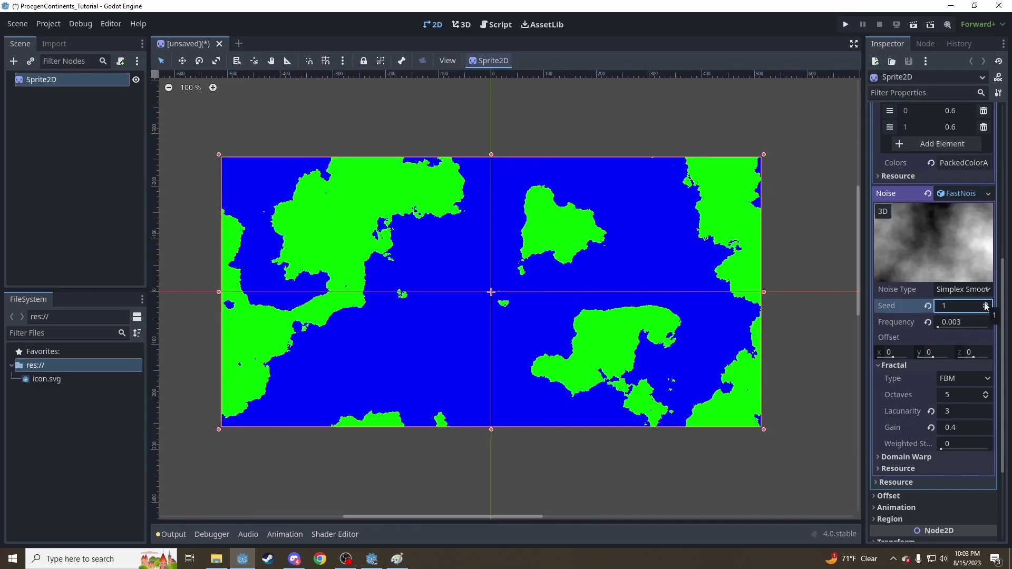
left_click(985, 304)
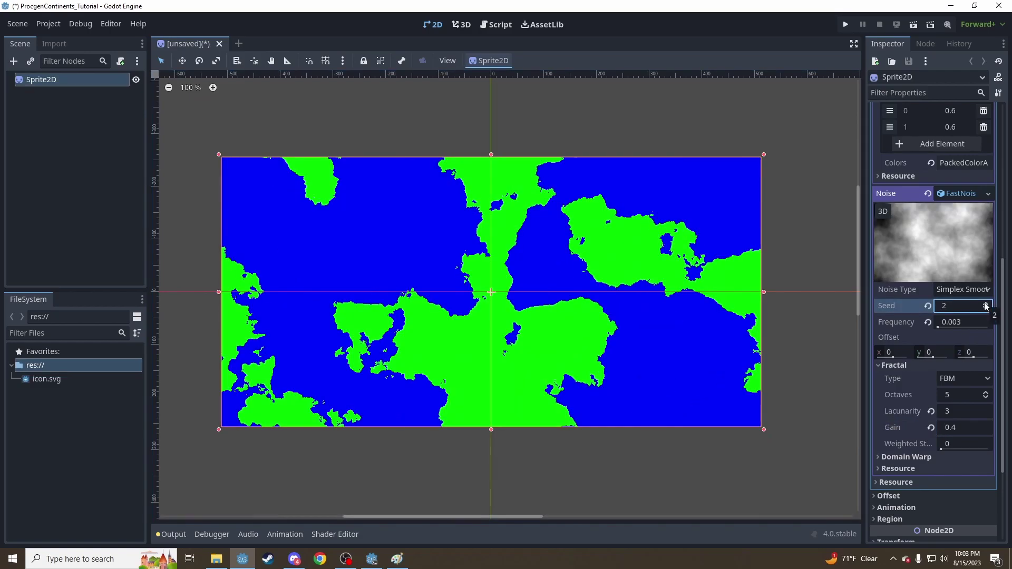
left_click(985, 304)
left_click(986, 304)
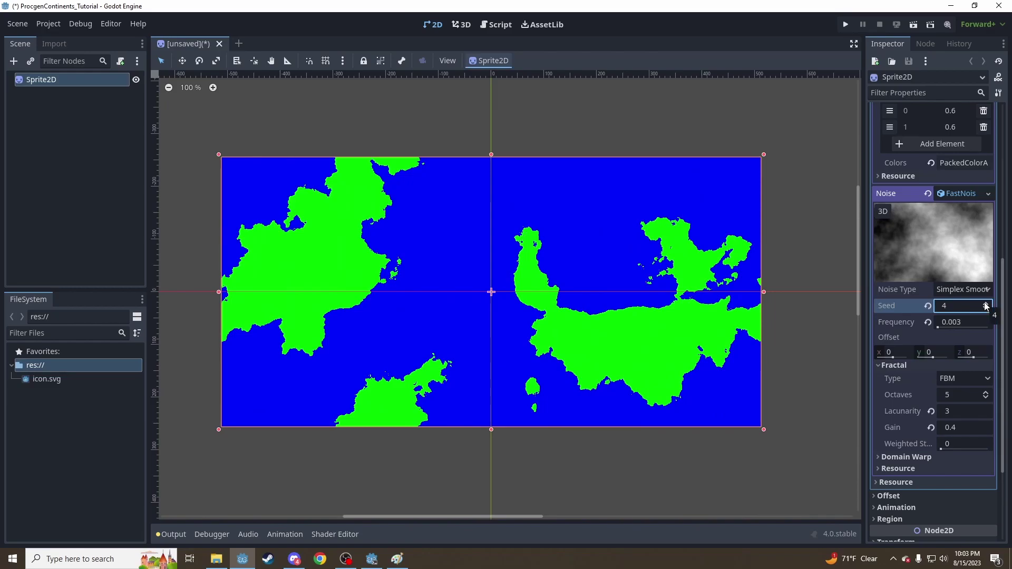
scroll(665, 268, "up", 5)
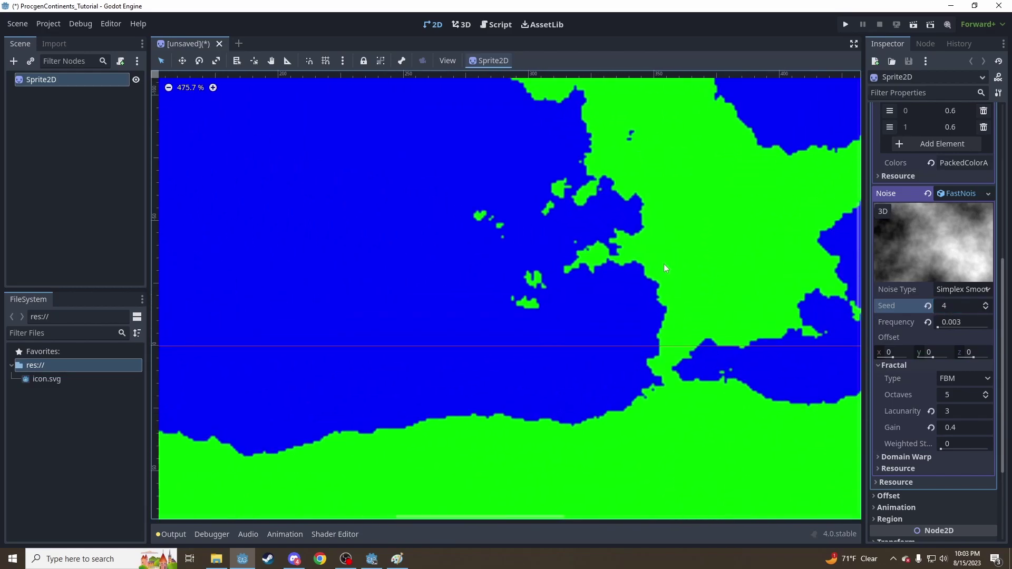
scroll(663, 263, "up", 2)
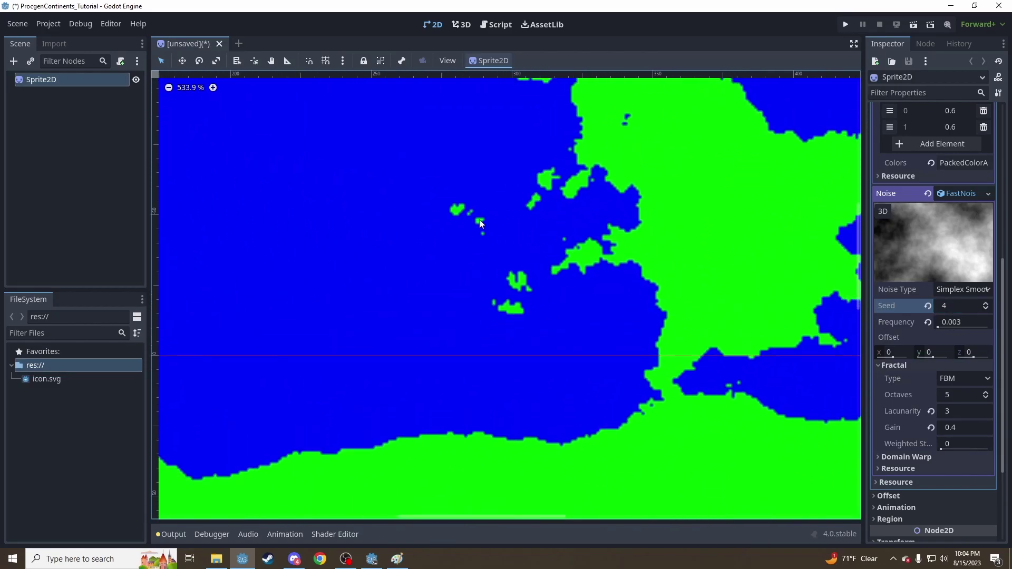
scroll(566, 225, "down", 6)
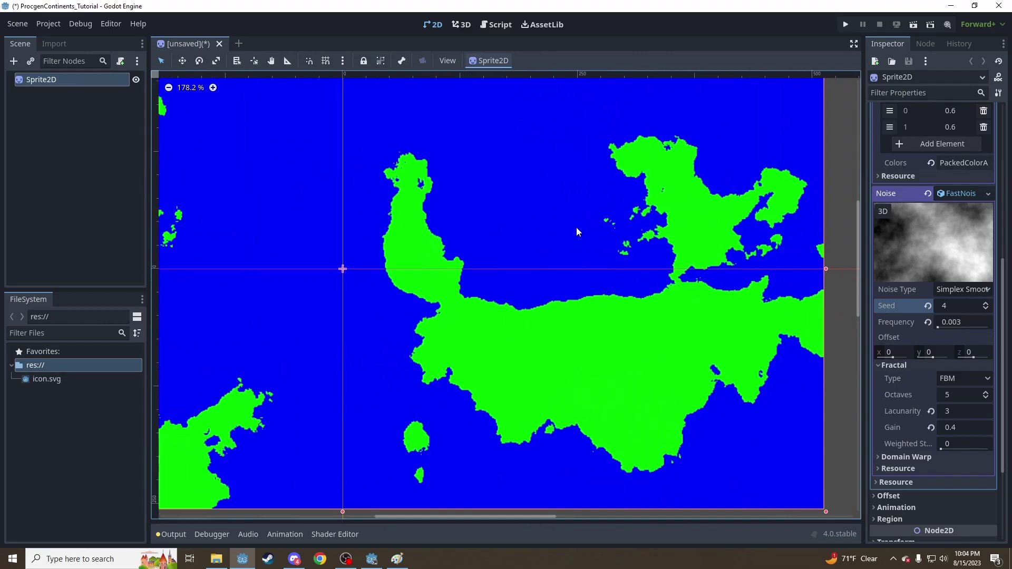
scroll(577, 227, "down", 3)
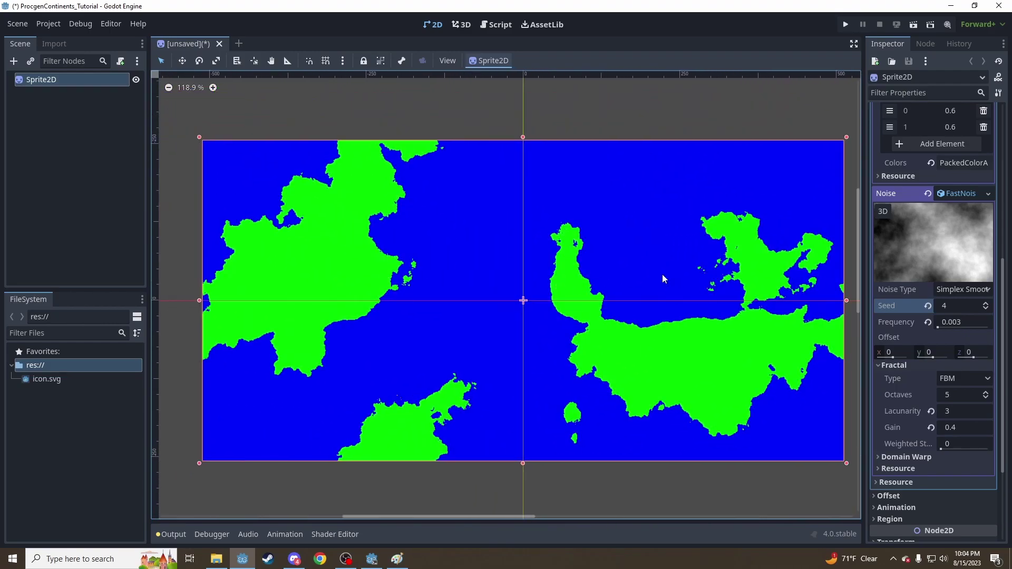
scroll(424, 281, "up", 15)
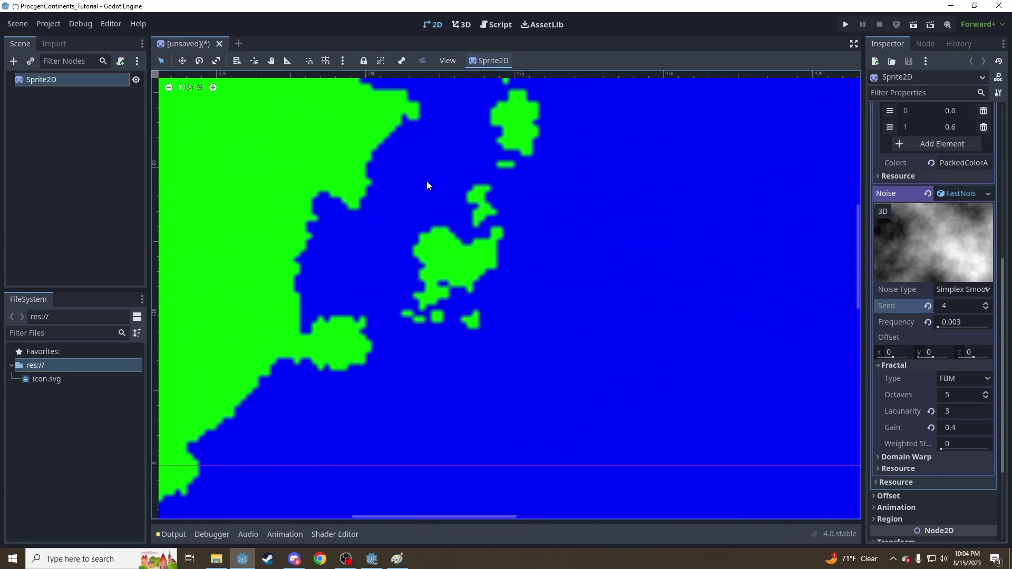
scroll(509, 183, "down", 13)
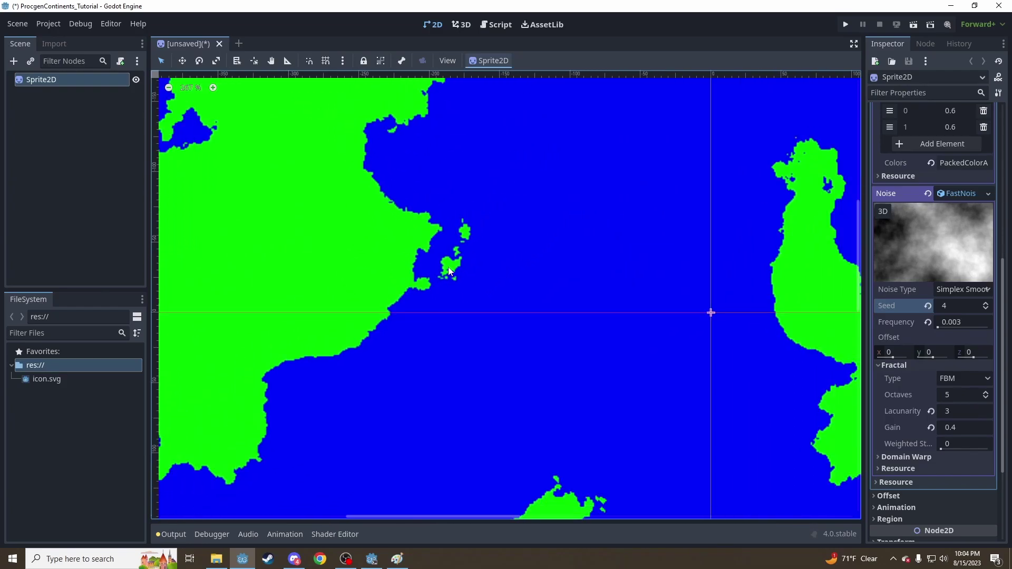
scroll(460, 295, "up", 2)
scroll(459, 295, "up", 8)
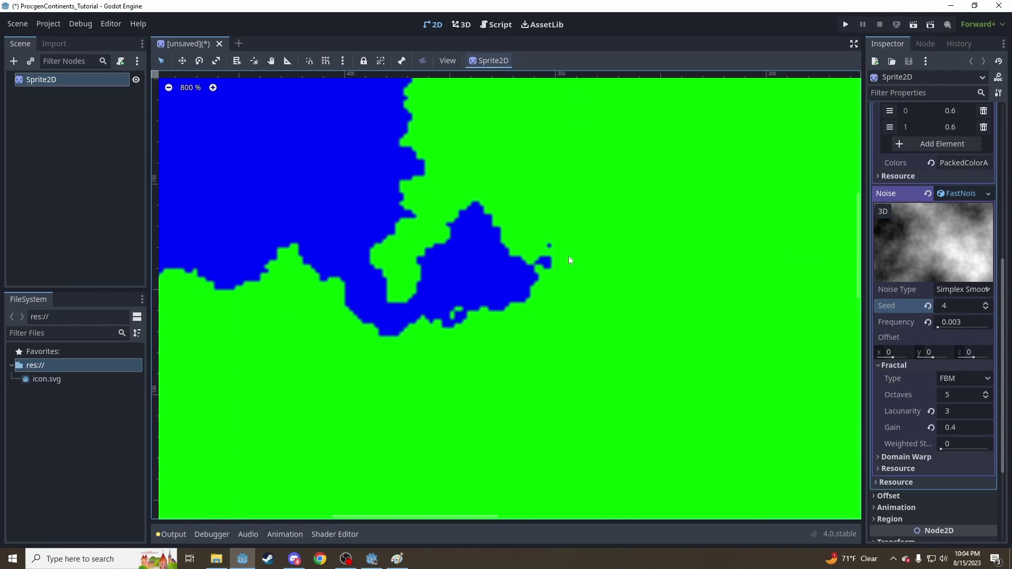
left_click(187, 94)
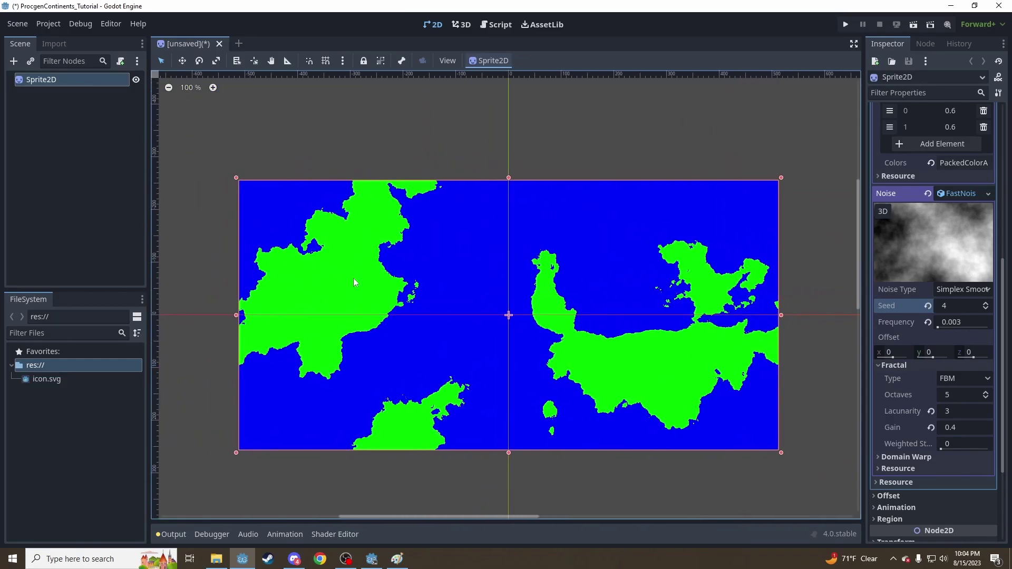